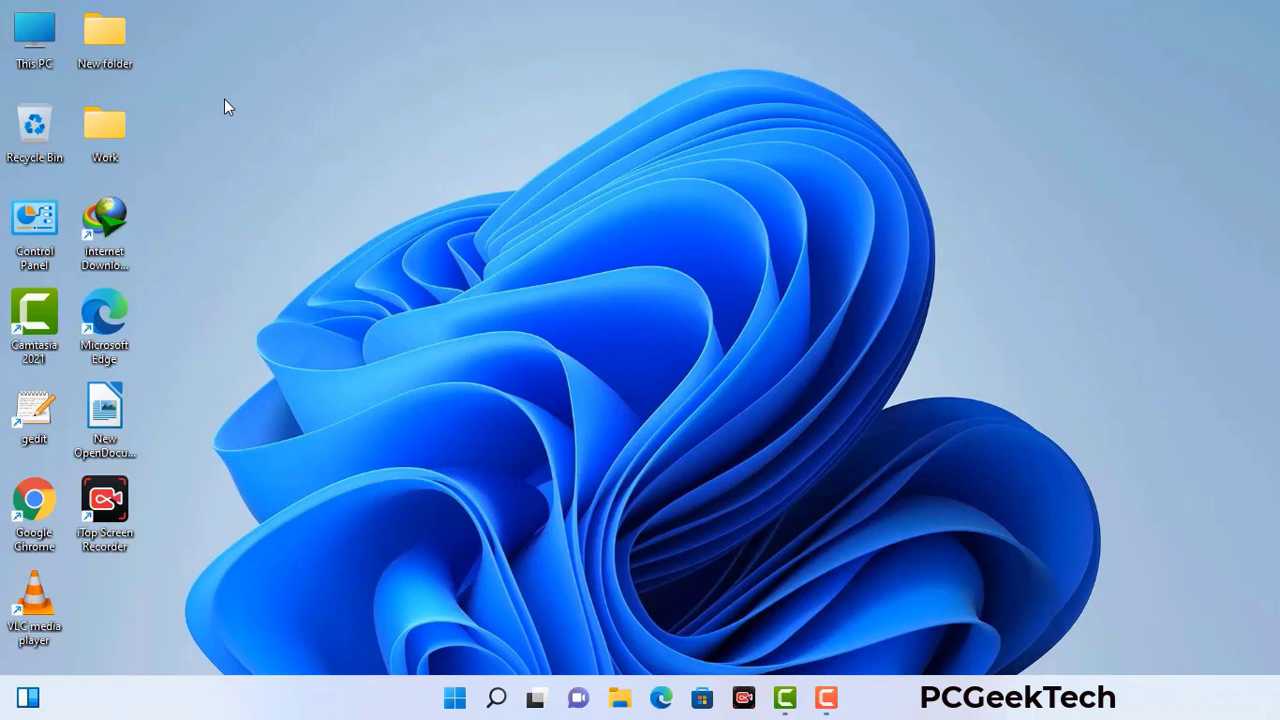
Launch System Configuration by running msconfig from the Run box.
{"action": "key", "text": "super+r"}
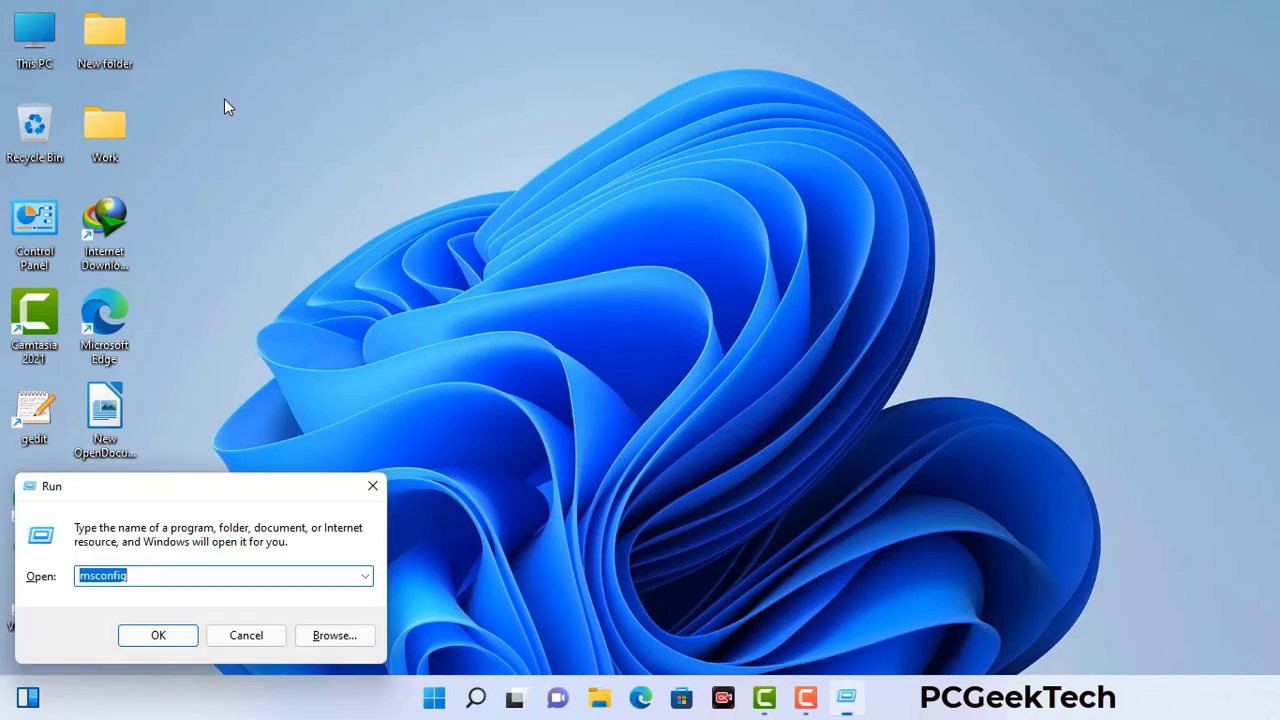
{"action": "left_click_drag", "start_coordinate": [217, 487], "coordinate": [563, 158]}
{"action": "left_click", "coordinate": [508, 249]}
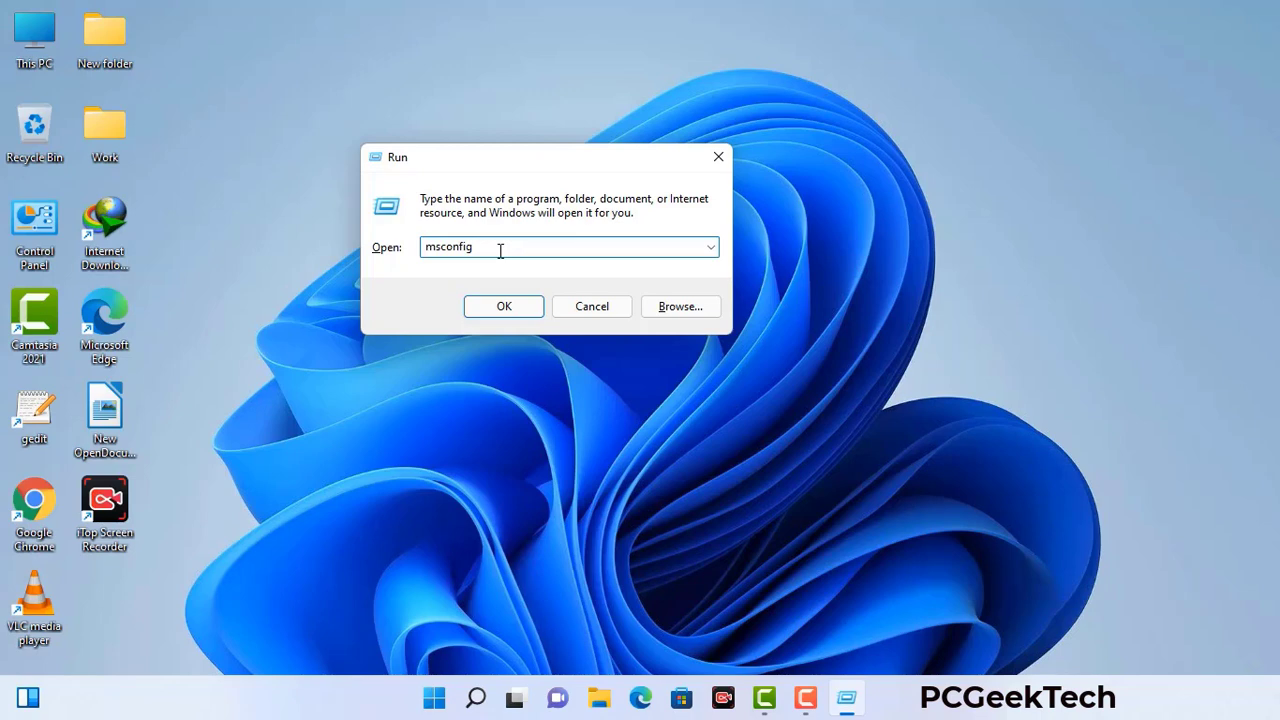
{"action": "left_click", "coordinate": [496, 308]}
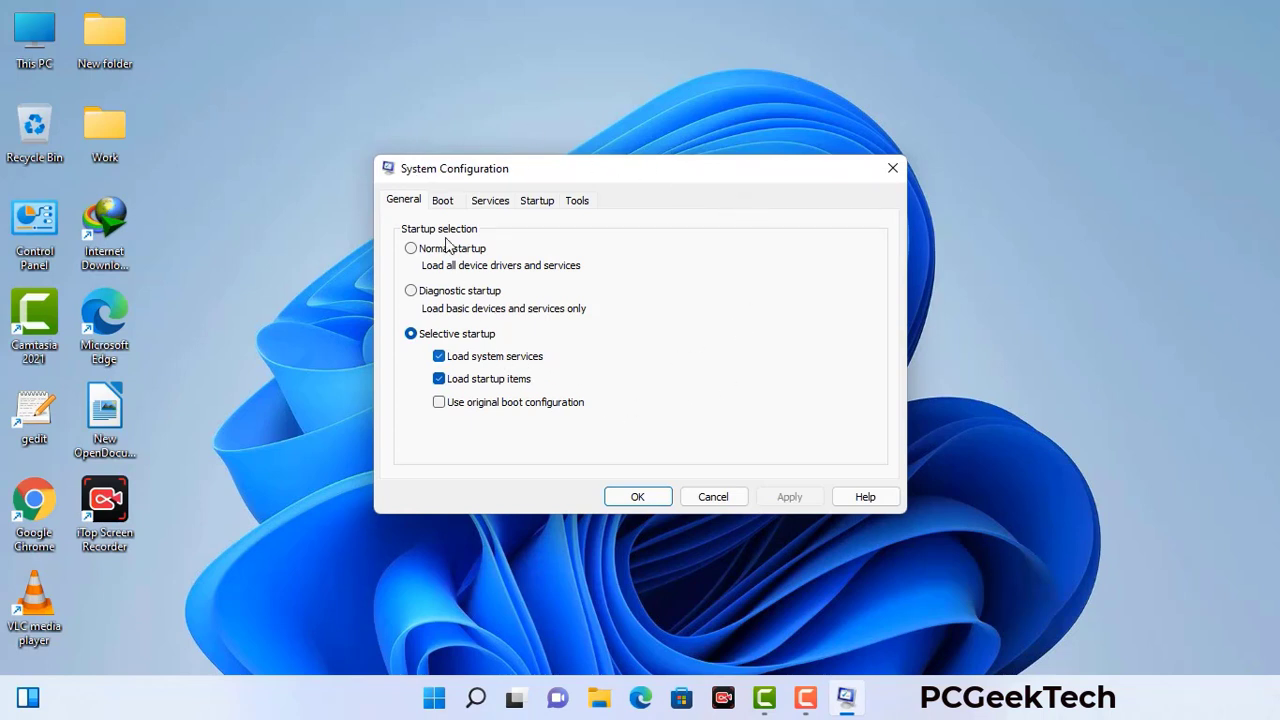
On the Boot tab, enable Safe boot with the Network option and apply it.
{"action": "left_click", "coordinate": [445, 203]}
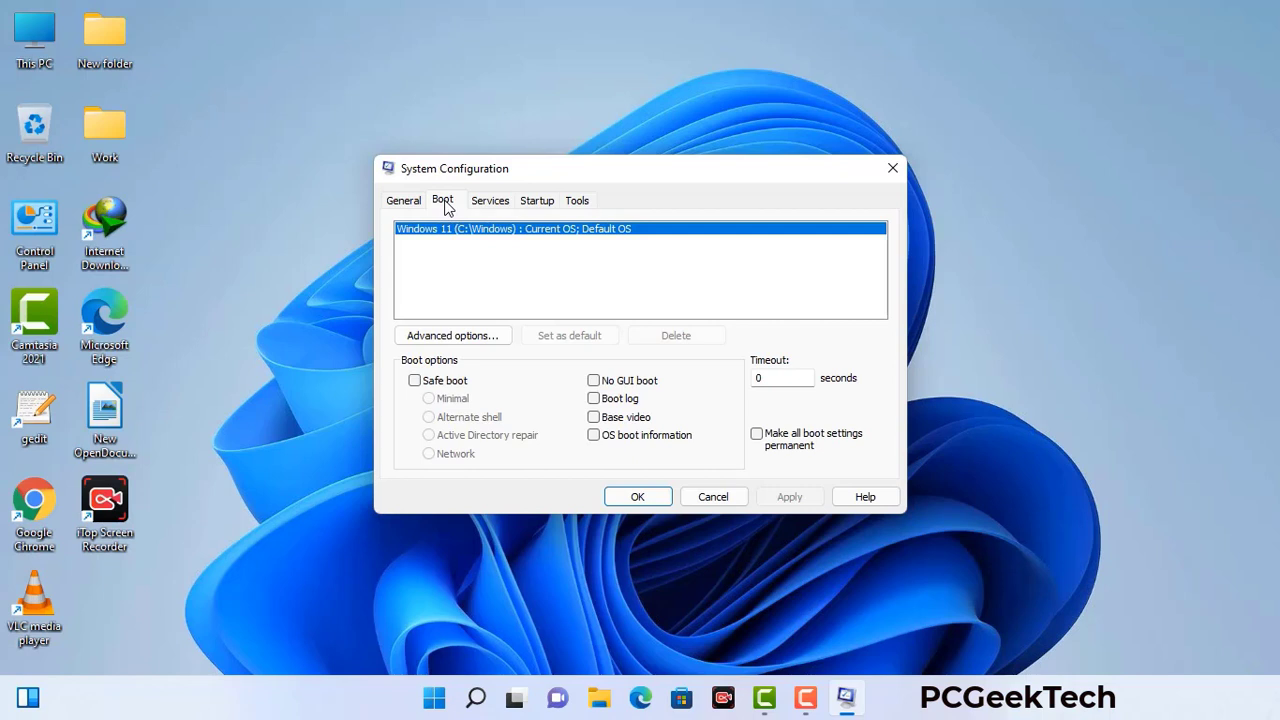
{"action": "left_click", "coordinate": [414, 381]}
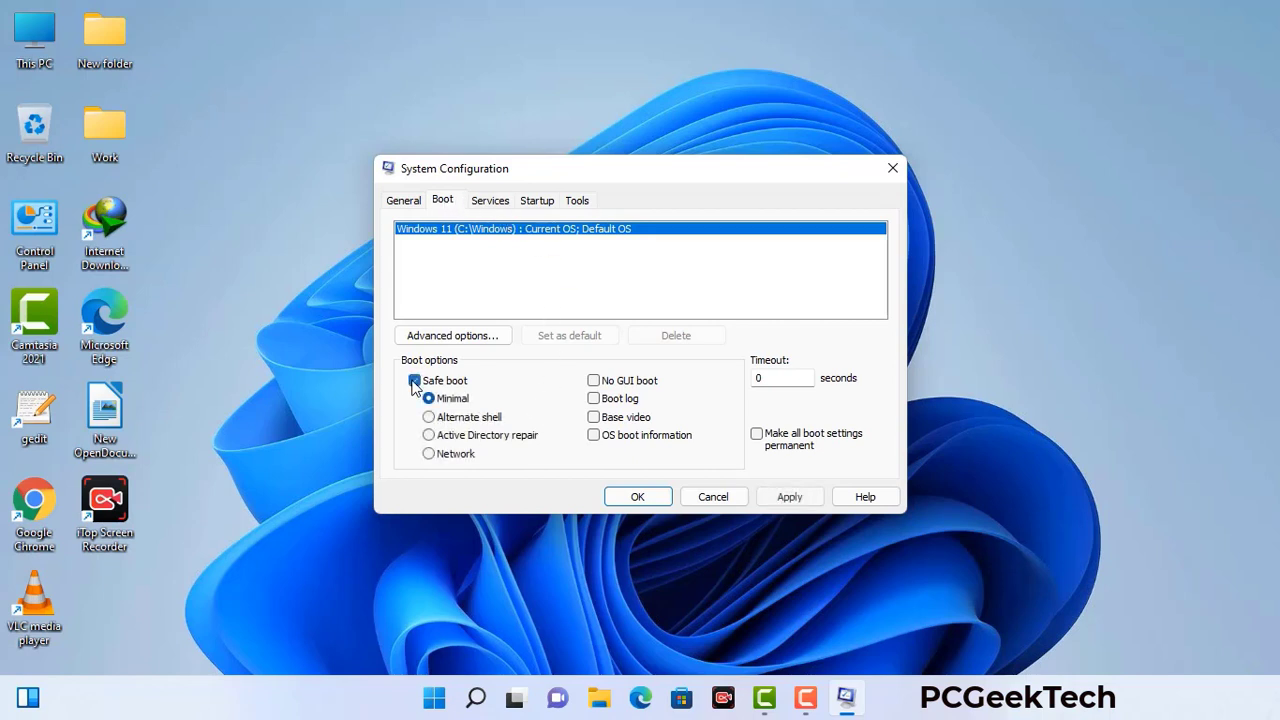
{"action": "left_click", "coordinate": [456, 456]}
{"action": "left_click", "coordinate": [788, 497]}
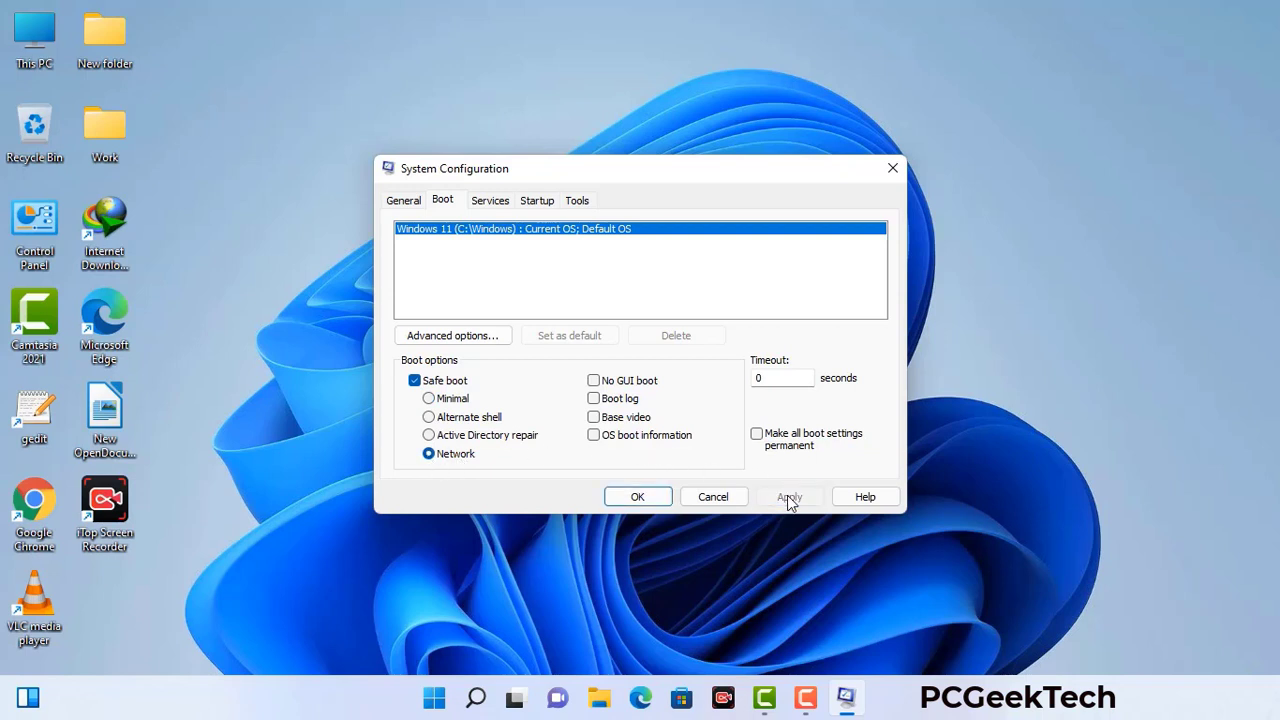
Restart into Safe Mode, then enable Show hidden files, folders, and drives in File Explorer Options.
{"action": "left_click", "coordinate": [636, 497]}
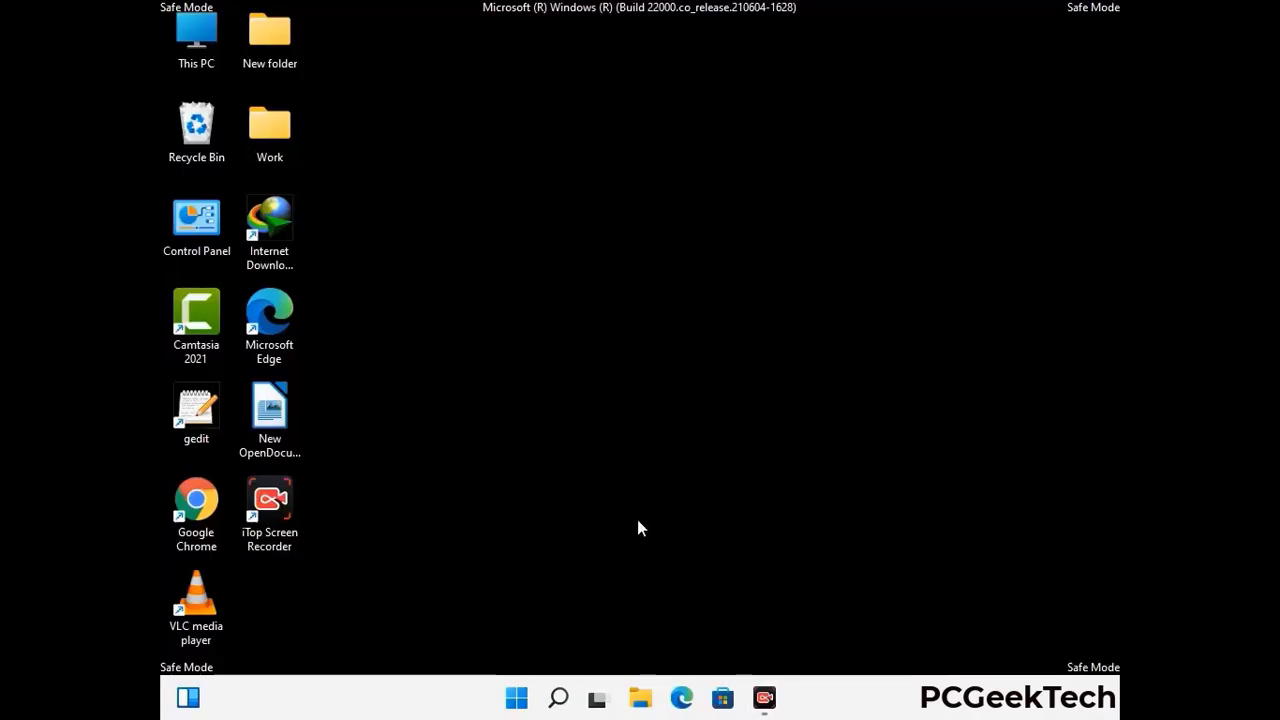
{"action": "double_click", "coordinate": [197, 240]}
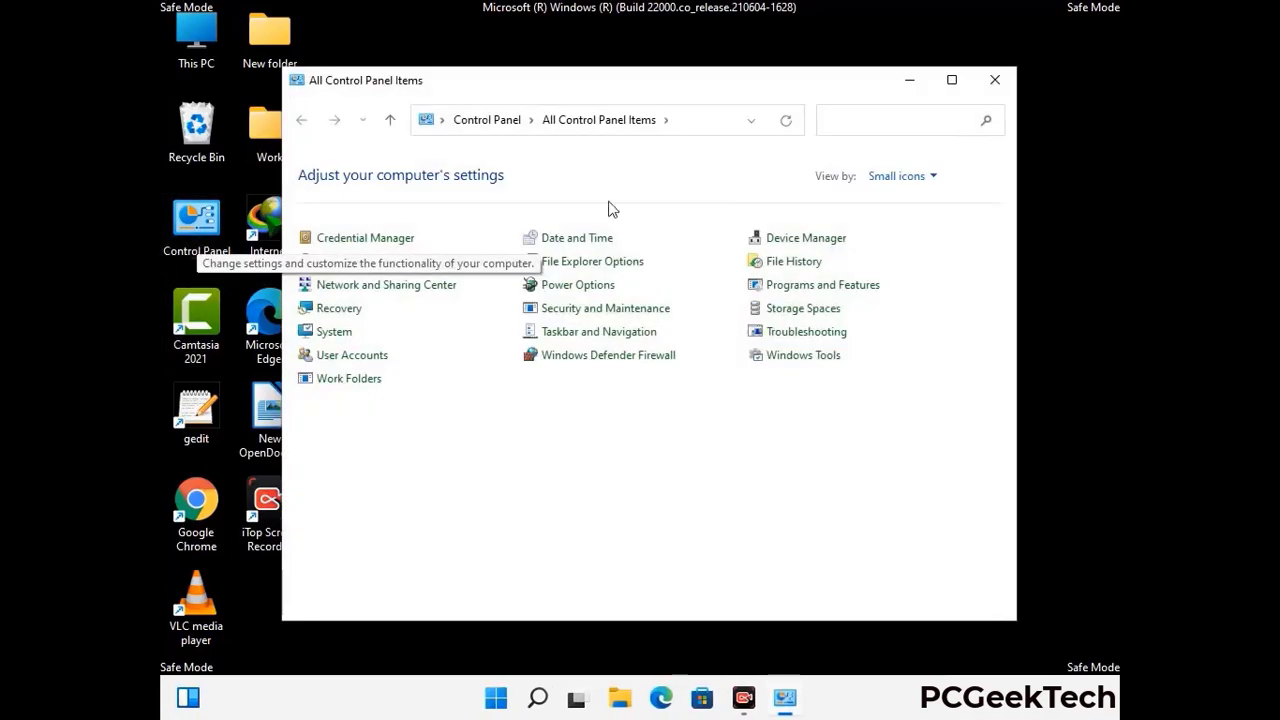
{"action": "left_click", "coordinate": [616, 263]}
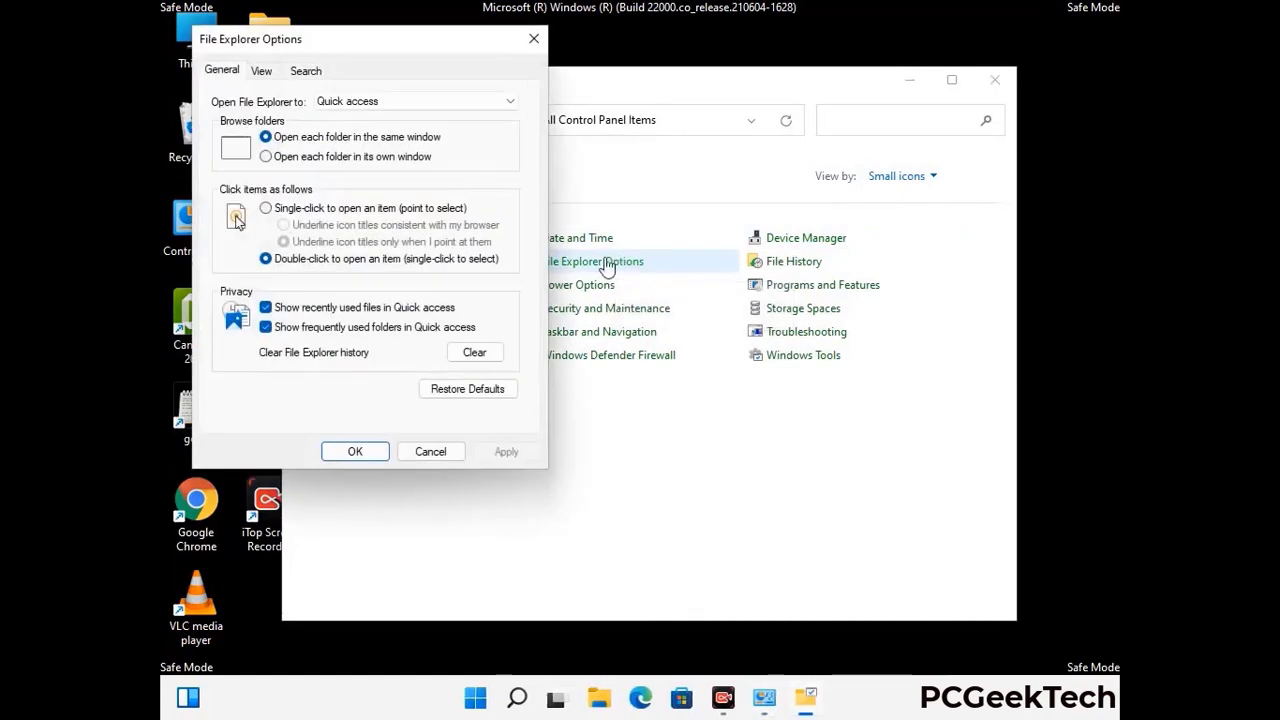
{"action": "left_click", "coordinate": [262, 71]}
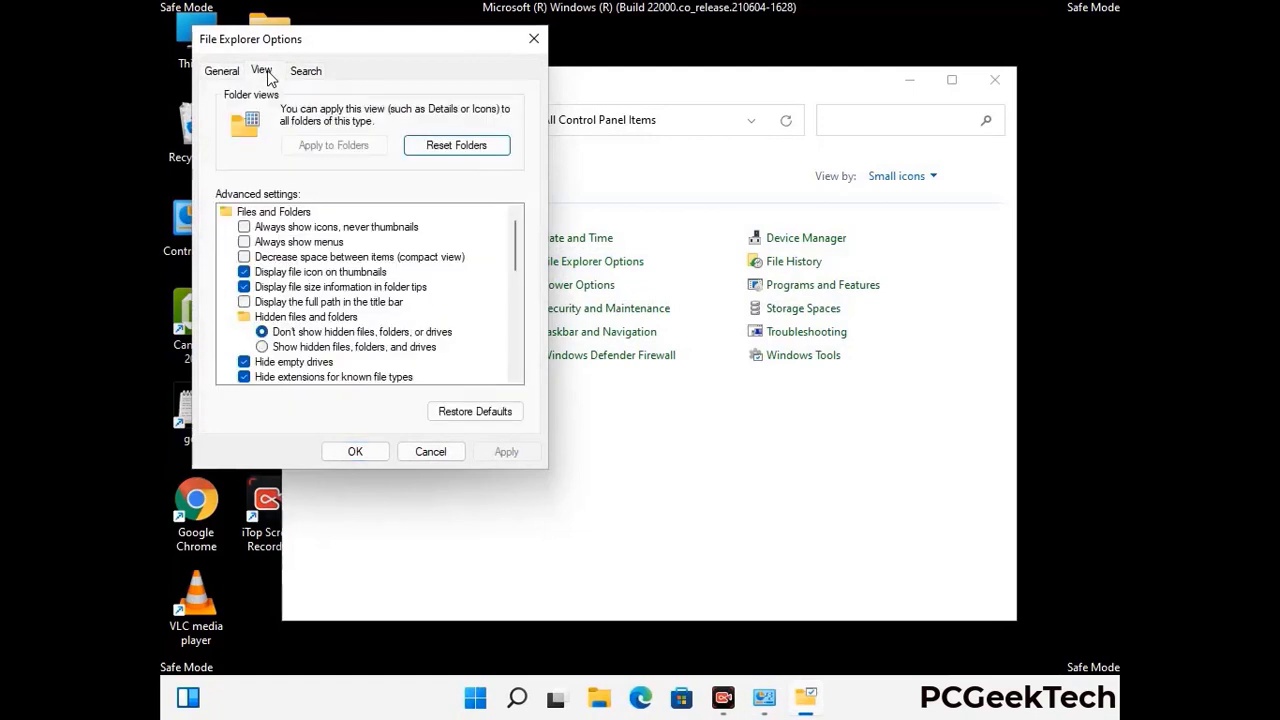
{"action": "left_click", "coordinate": [263, 347]}
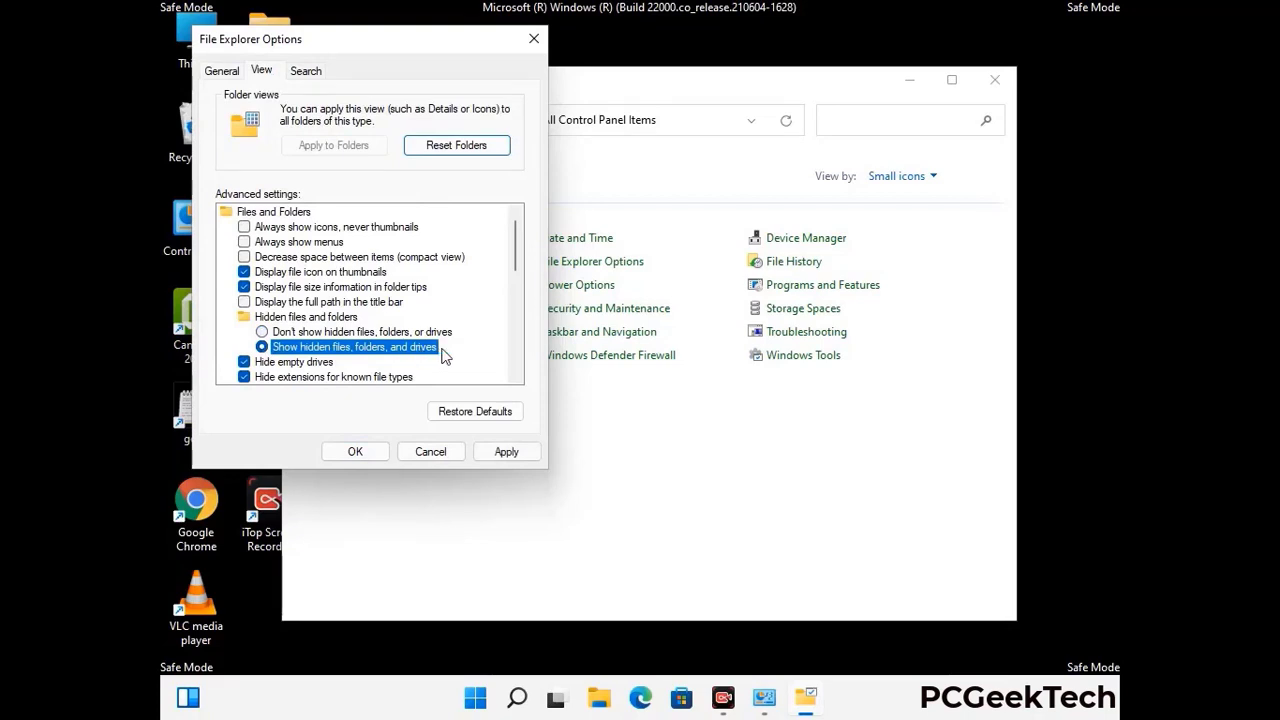
{"action": "left_click", "coordinate": [504, 452]}
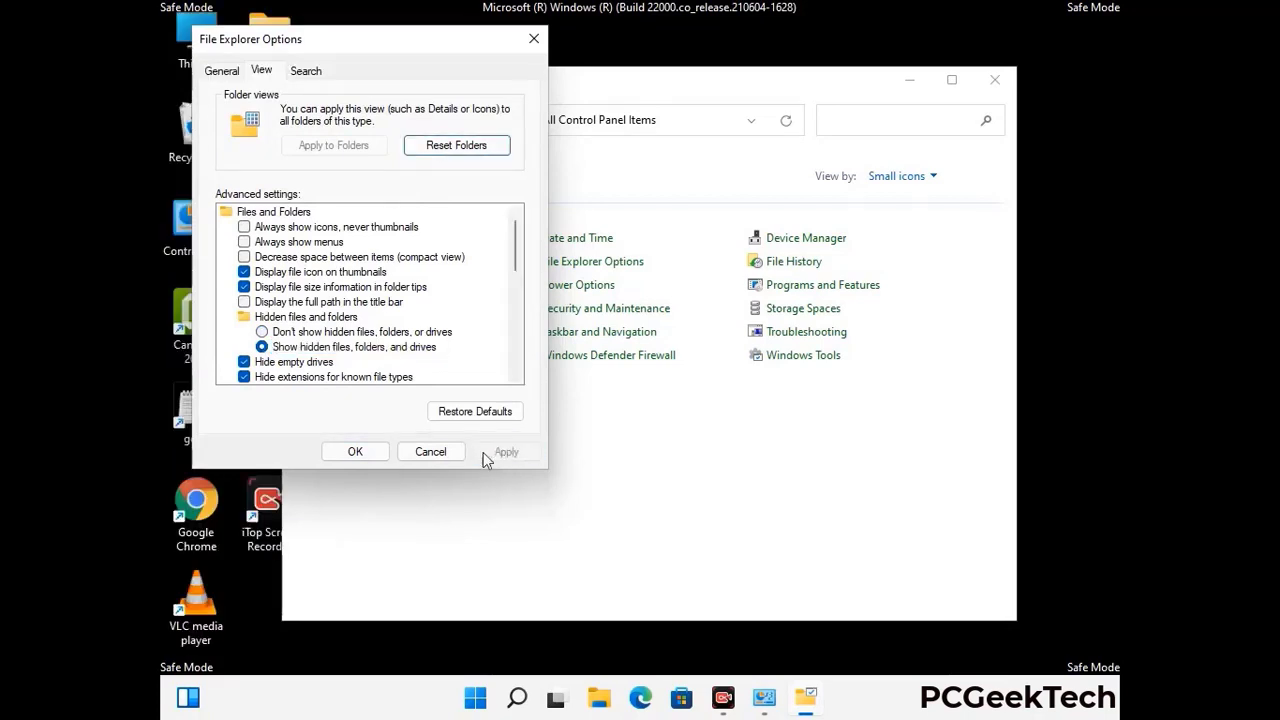
{"action": "left_click", "coordinate": [336, 454]}
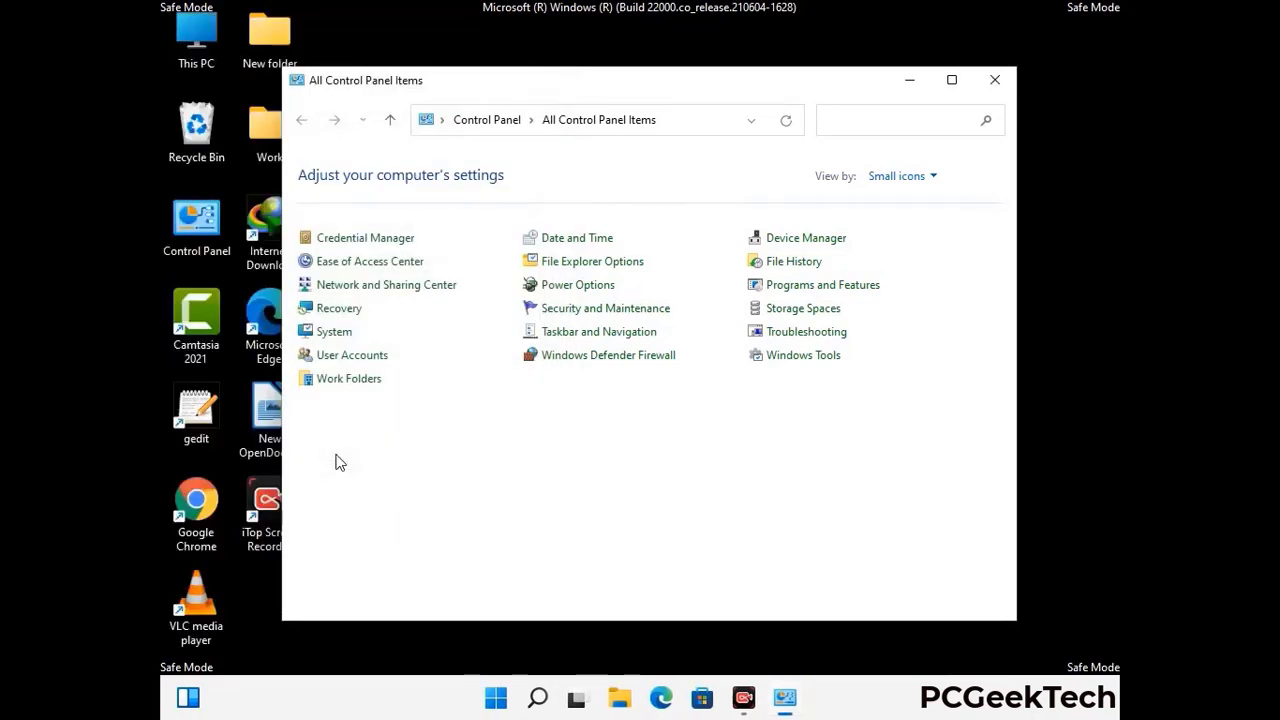
Close Control Panel and browse from This PC into C:\Windows.
{"action": "left_click", "coordinate": [993, 82]}
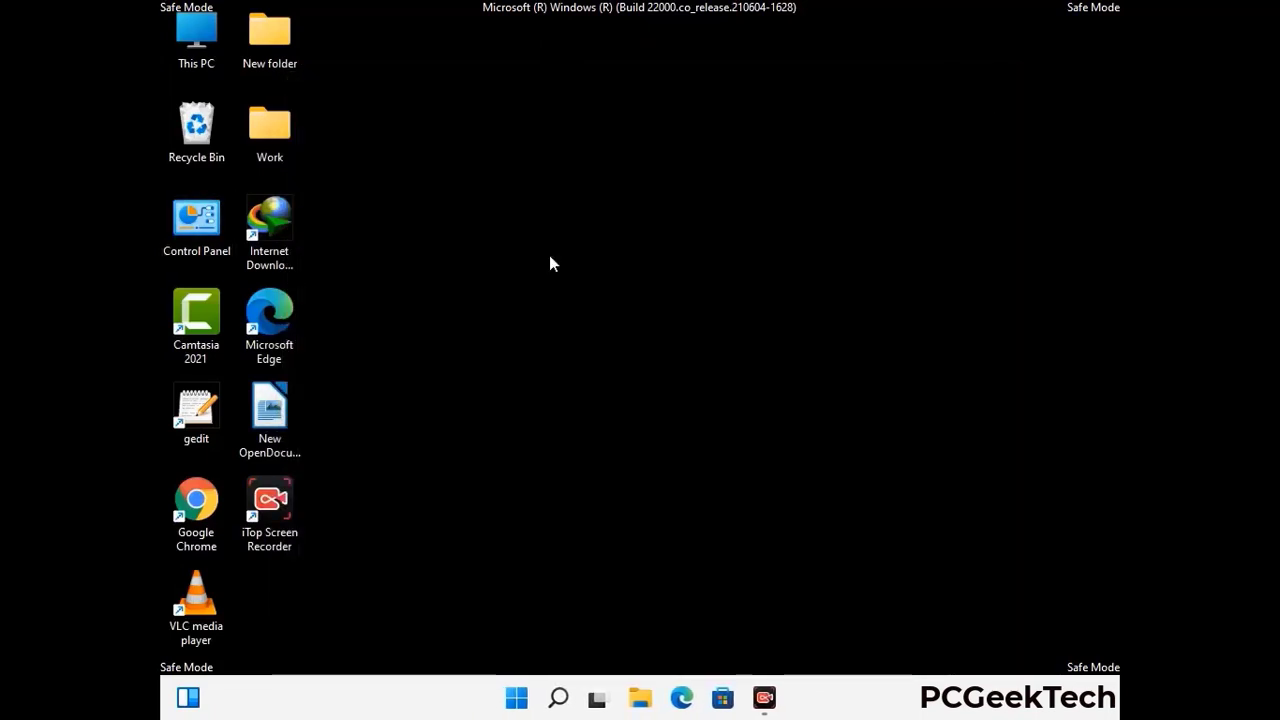
{"action": "double_click", "coordinate": [190, 62]}
{"action": "double_click", "coordinate": [560, 438]}
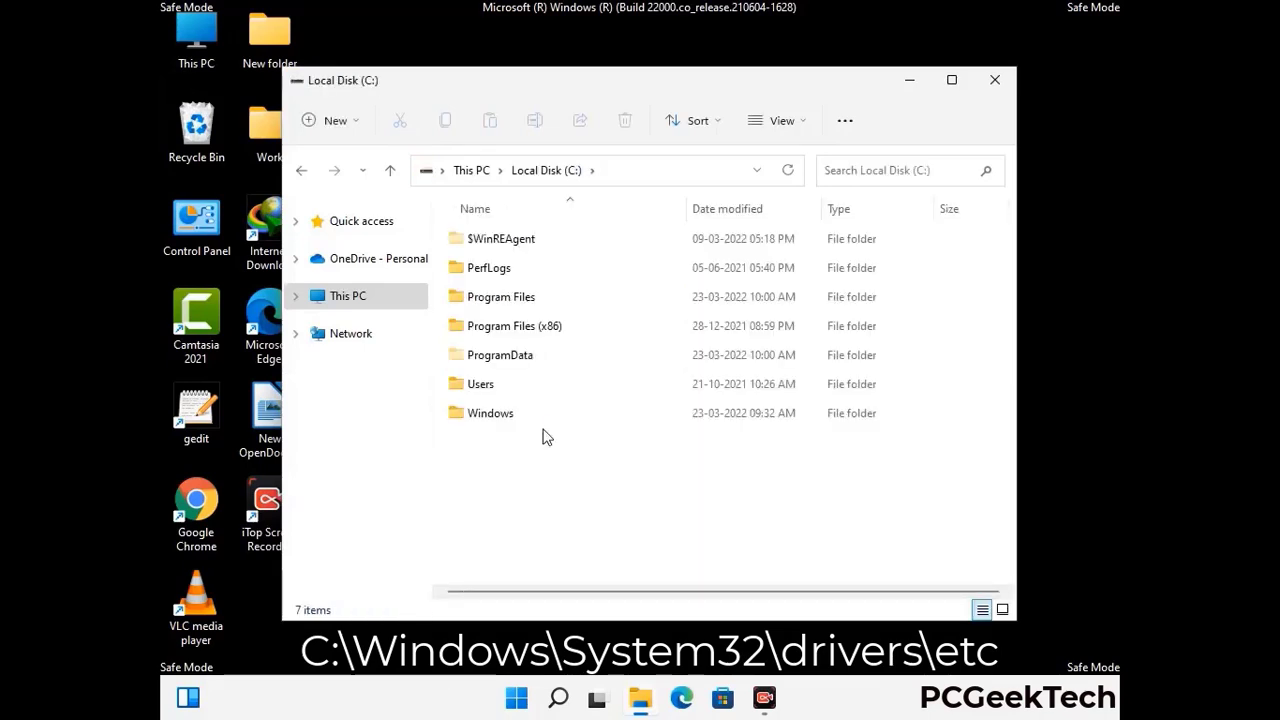
{"action": "double_click", "coordinate": [480, 414]}
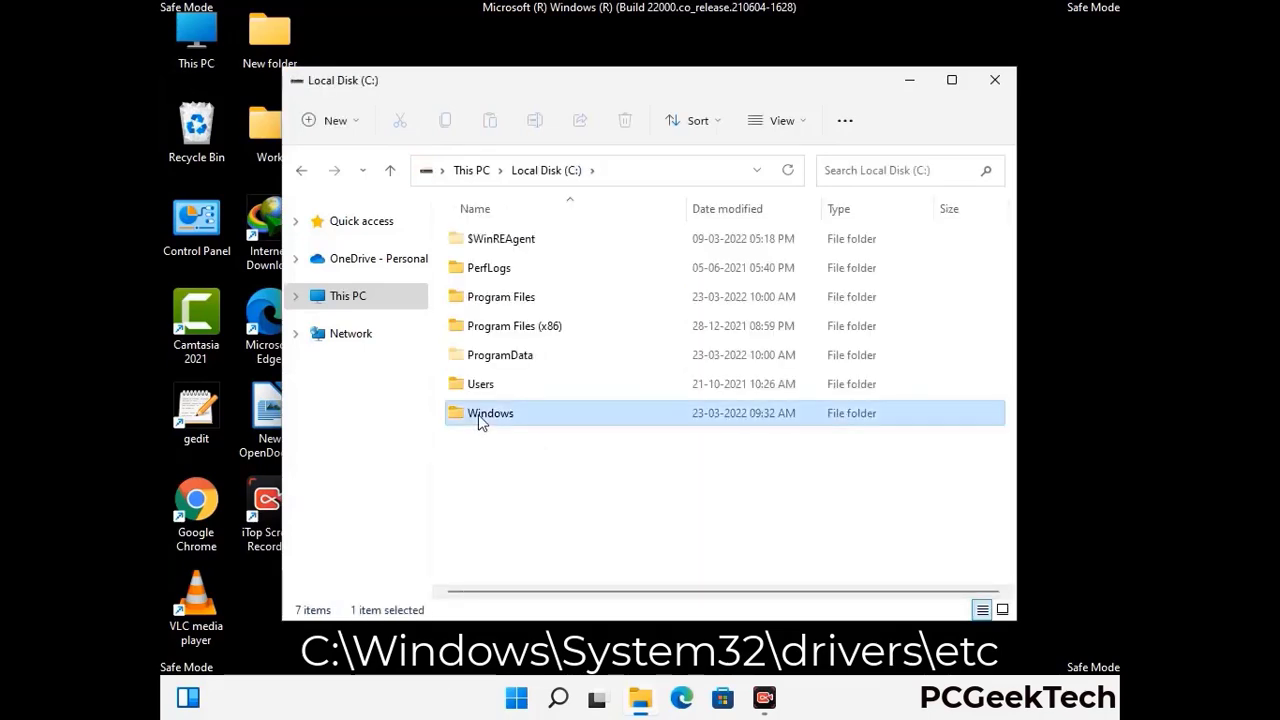
{"action": "scroll", "coordinate": [640, 428], "scroll_direction": "down", "scroll_amount": 5}
{"action": "scroll", "coordinate": [632, 432], "scroll_direction": "down", "scroll_amount": 12}
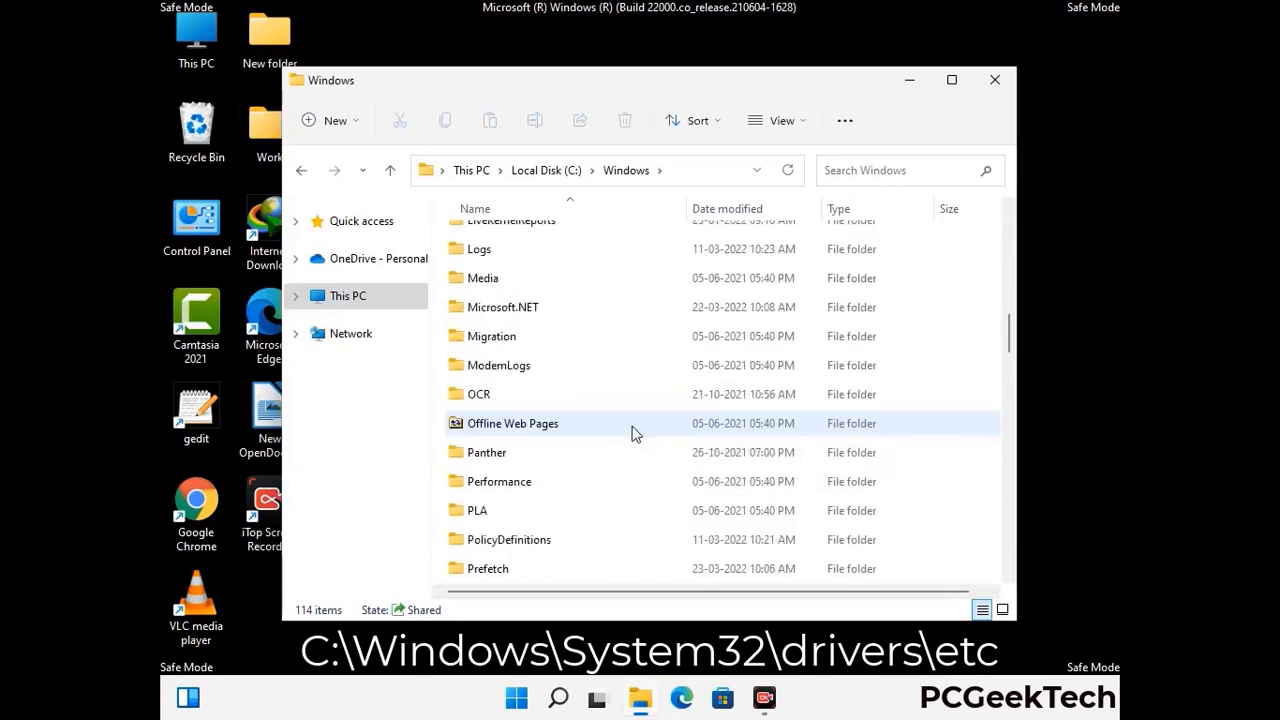
{"action": "scroll", "coordinate": [603, 427], "scroll_direction": "down", "scroll_amount": 2}
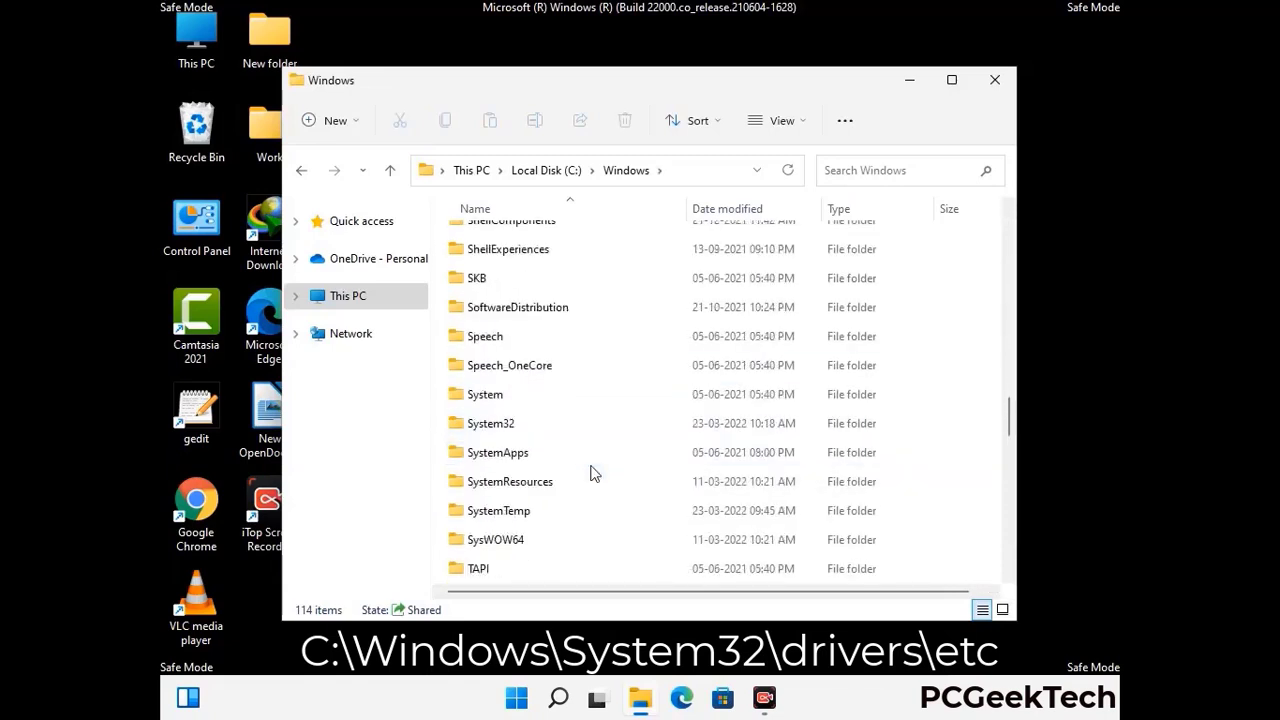
Go into System32\drivers\etc and open the hosts file.
{"action": "double_click", "coordinate": [490, 424]}
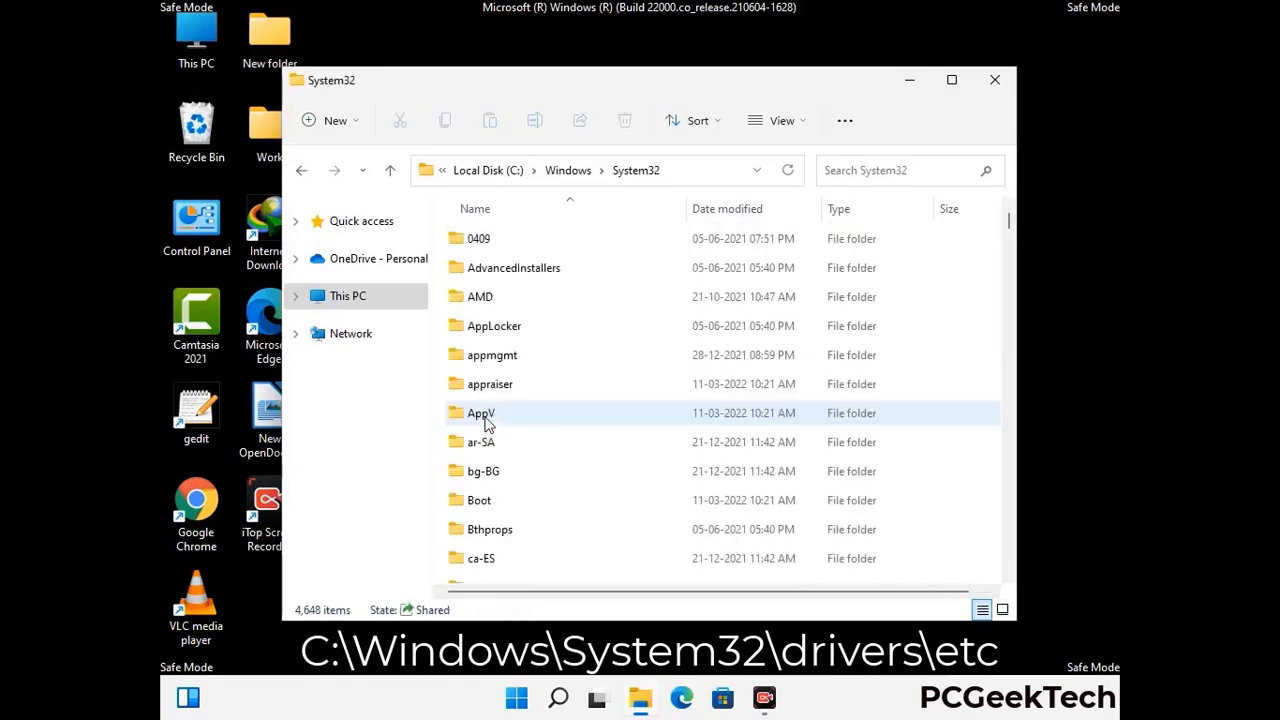
{"action": "scroll", "coordinate": [551, 420], "scroll_direction": "down", "scroll_amount": 5}
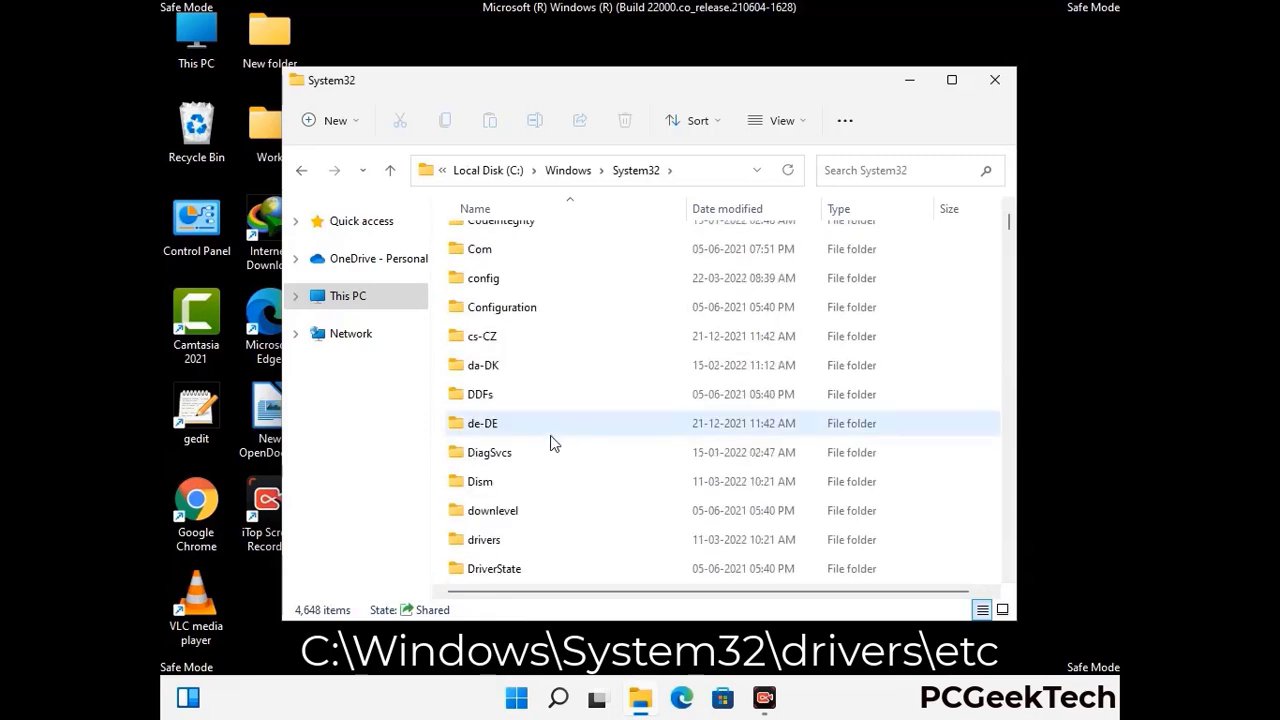
{"action": "double_click", "coordinate": [492, 543]}
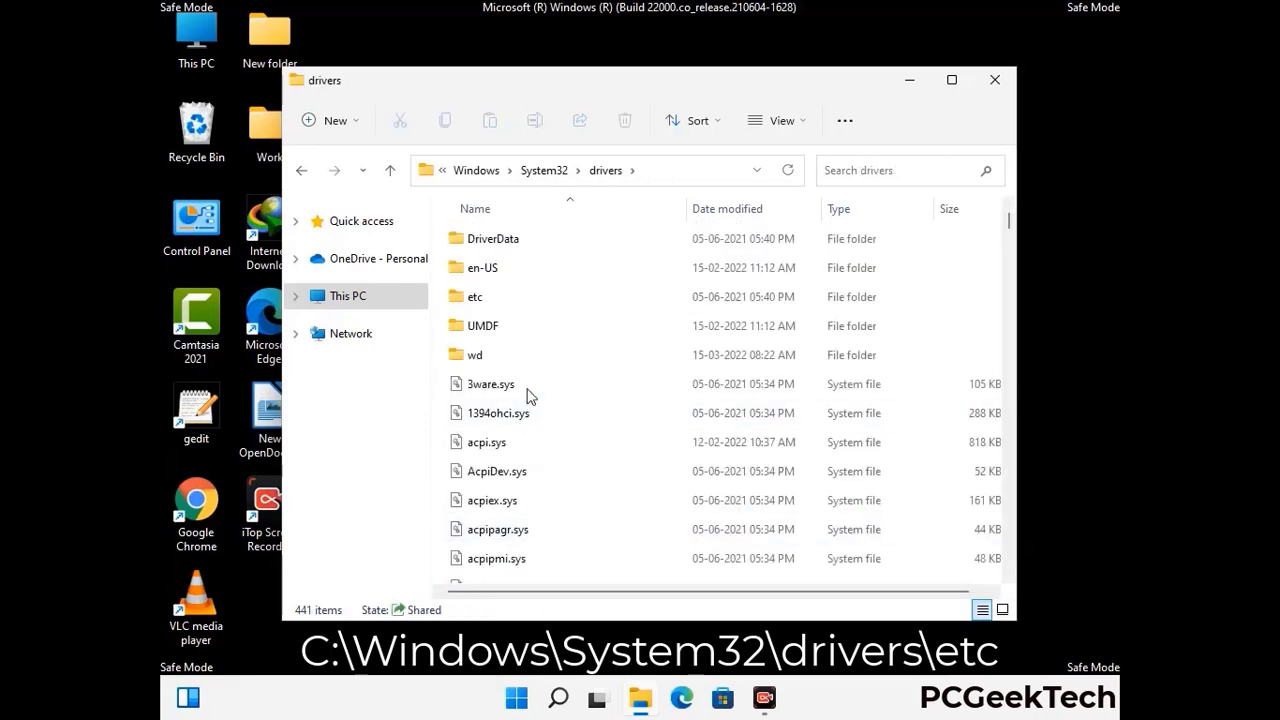
{"action": "double_click", "coordinate": [477, 297]}
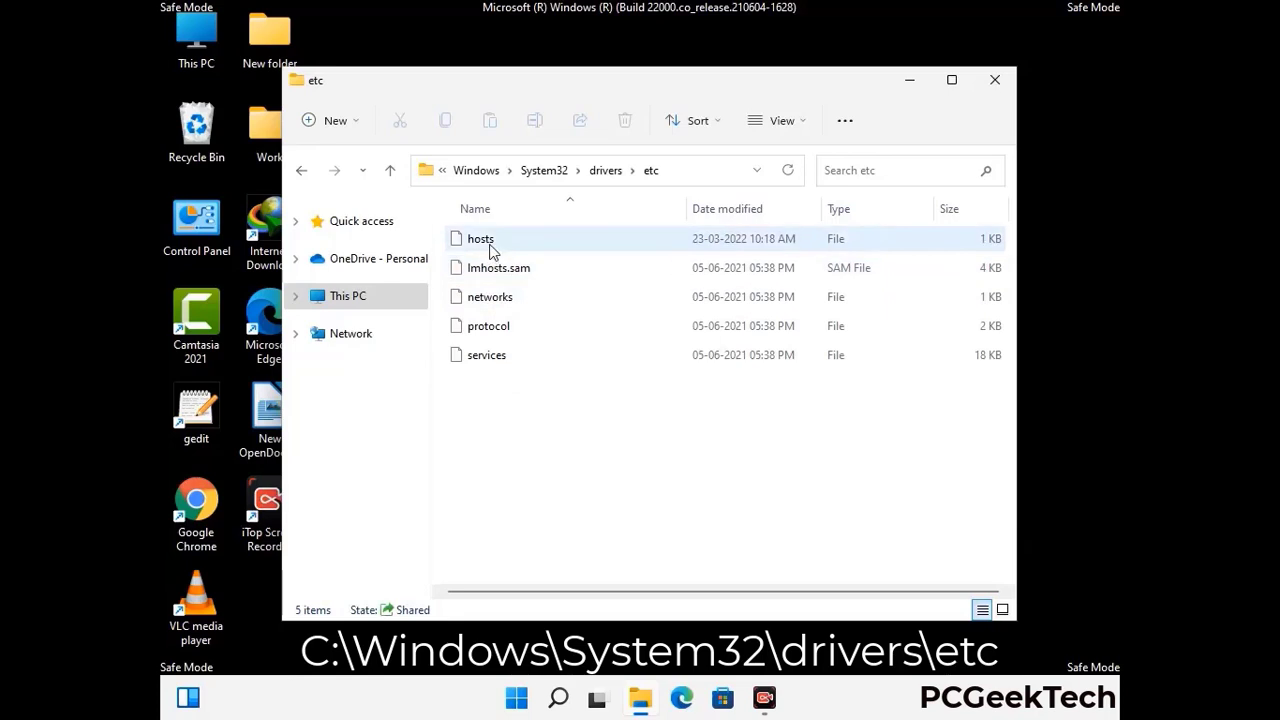
{"action": "left_click", "coordinate": [492, 250]}
{"action": "double_click", "coordinate": [490, 250]}
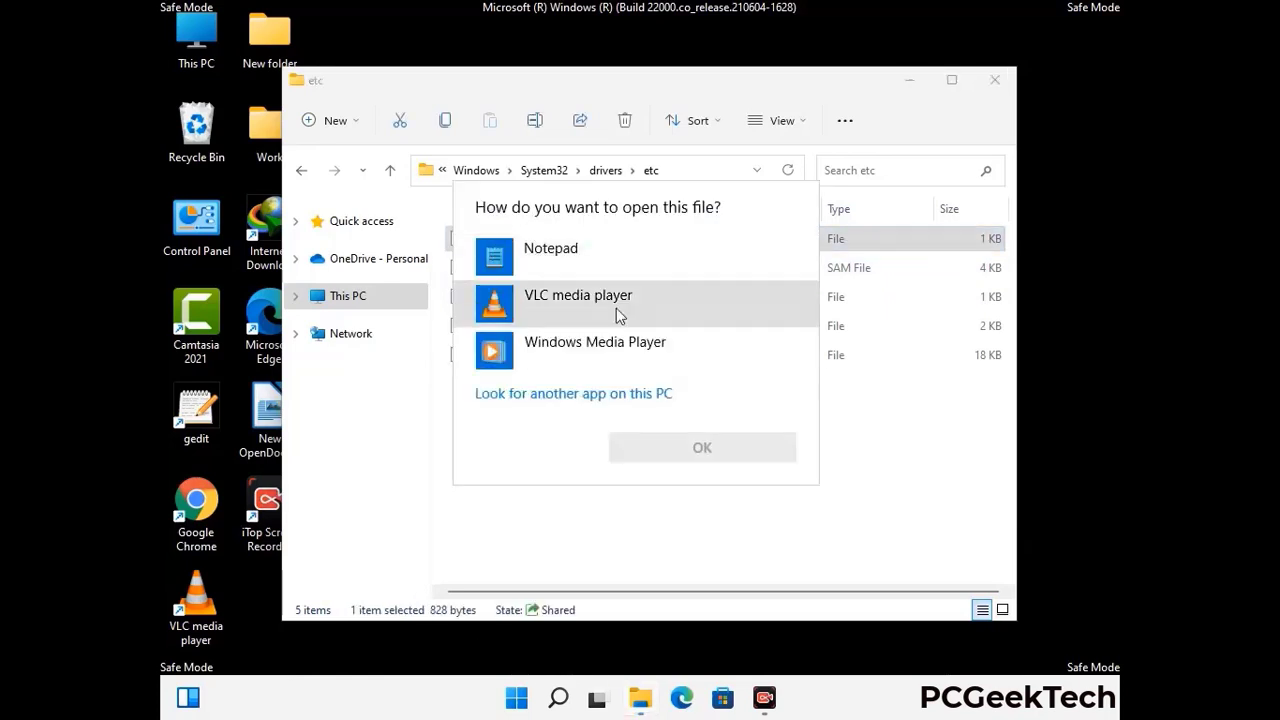
Open hosts in Notepad and add blank lines after the localhost entries.
{"action": "left_click", "coordinate": [568, 255]}
{"action": "left_click", "coordinate": [705, 450]}
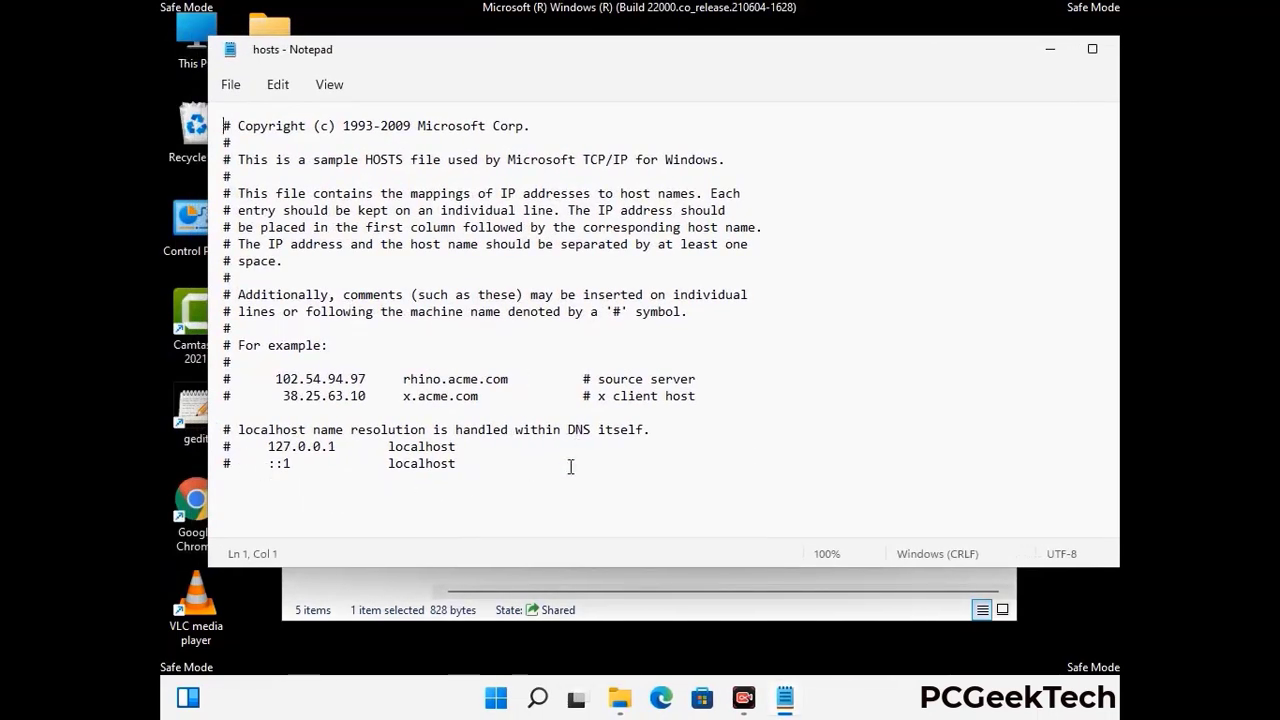
{"action": "left_click", "coordinate": [480, 465]}
{"action": "key", "text": "Return"}
{"action": "key", "text": "Return"}
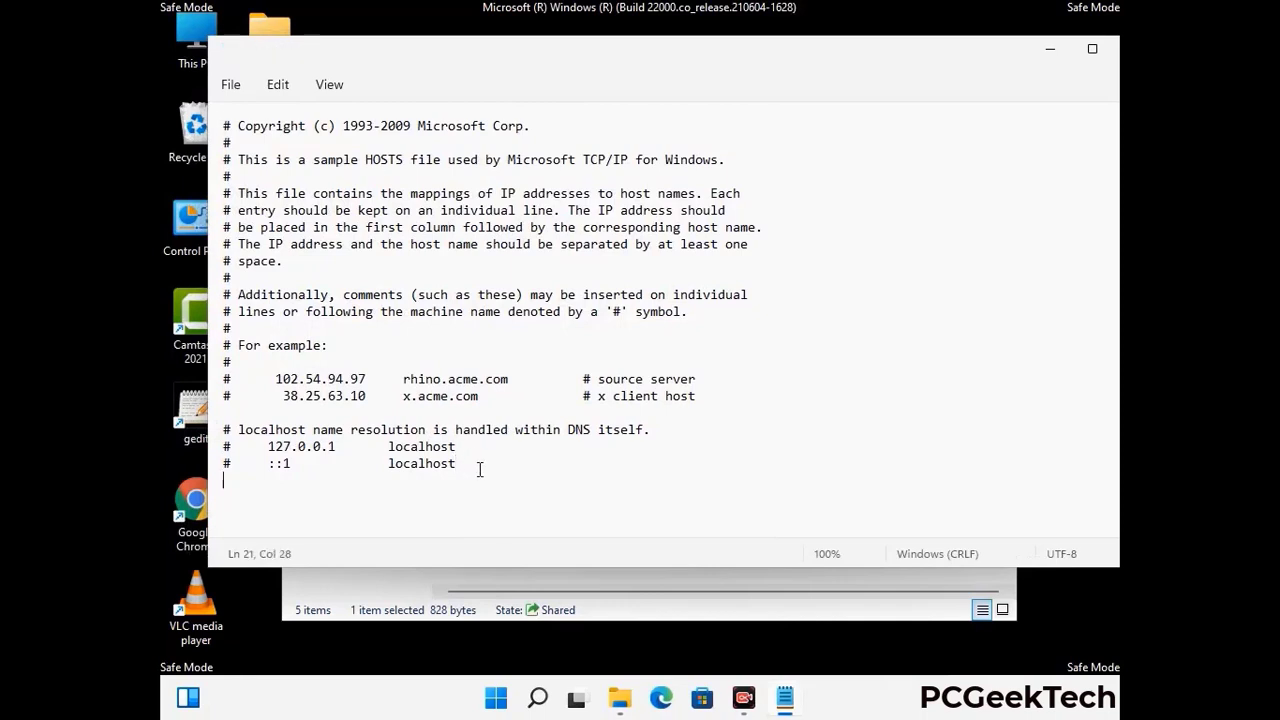
Save the edited hosts file and close Notepad.
{"action": "scroll", "coordinate": [216, 428], "scroll_direction": "down", "scroll_amount": 1}
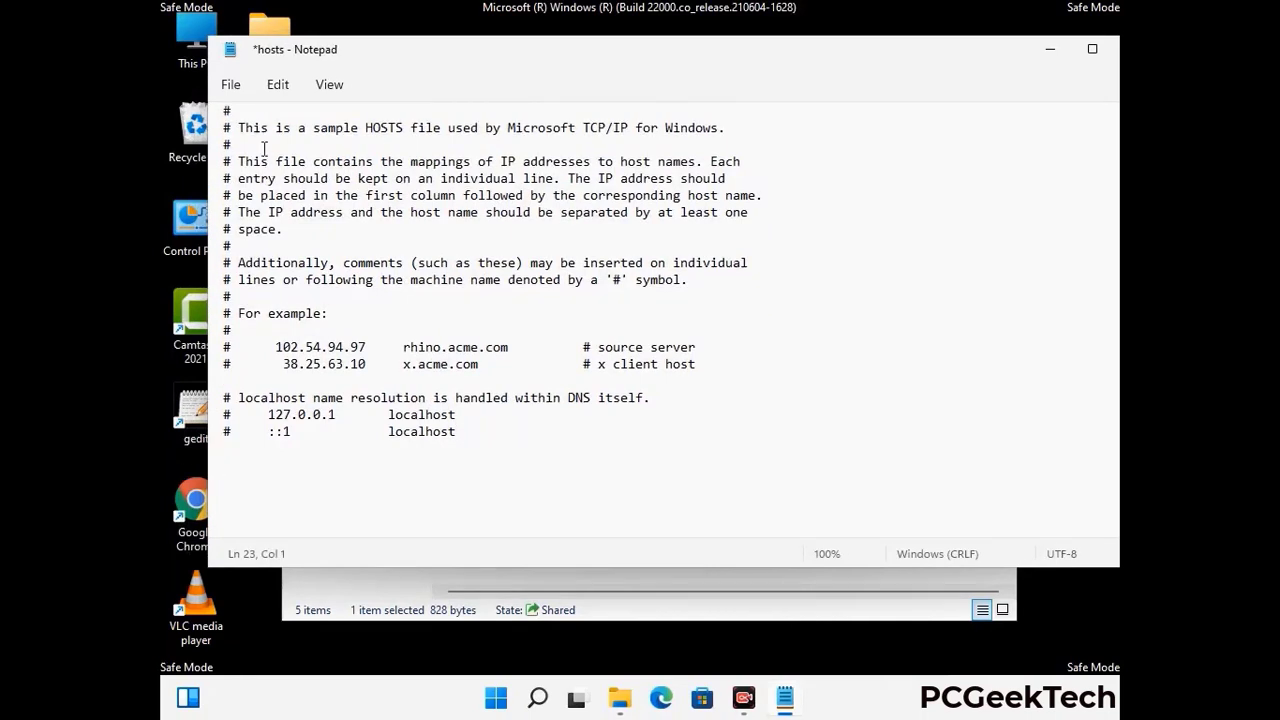
{"action": "left_click", "coordinate": [231, 86]}
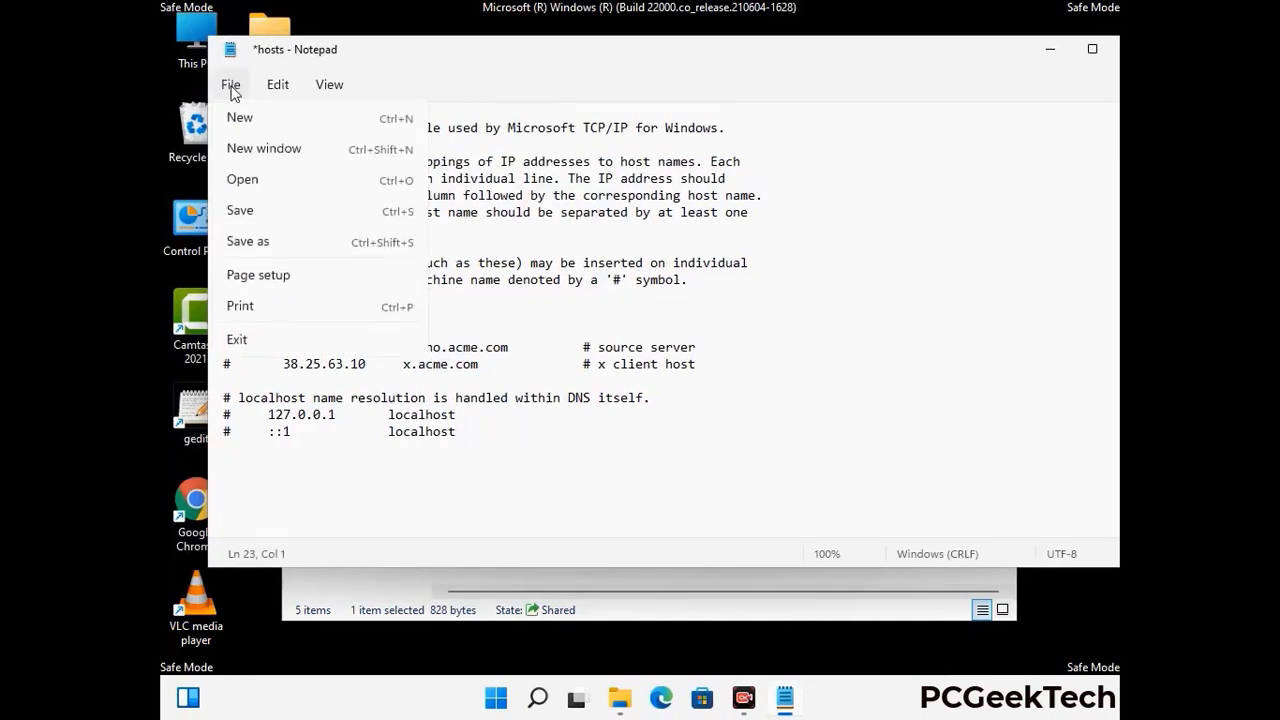
{"action": "left_click", "coordinate": [240, 211]}
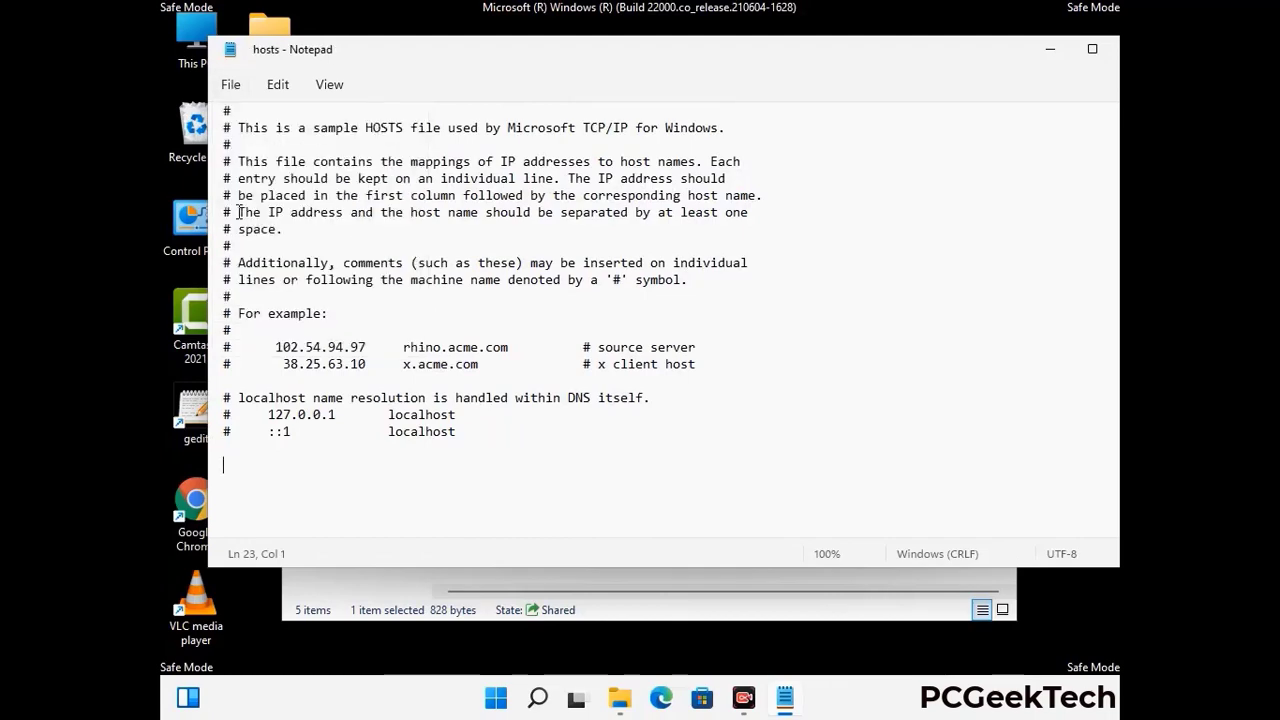
{"action": "left_click_drag", "start_coordinate": [965, 62], "coordinate": [817, 62]}
{"action": "left_click", "coordinate": [987, 57]}
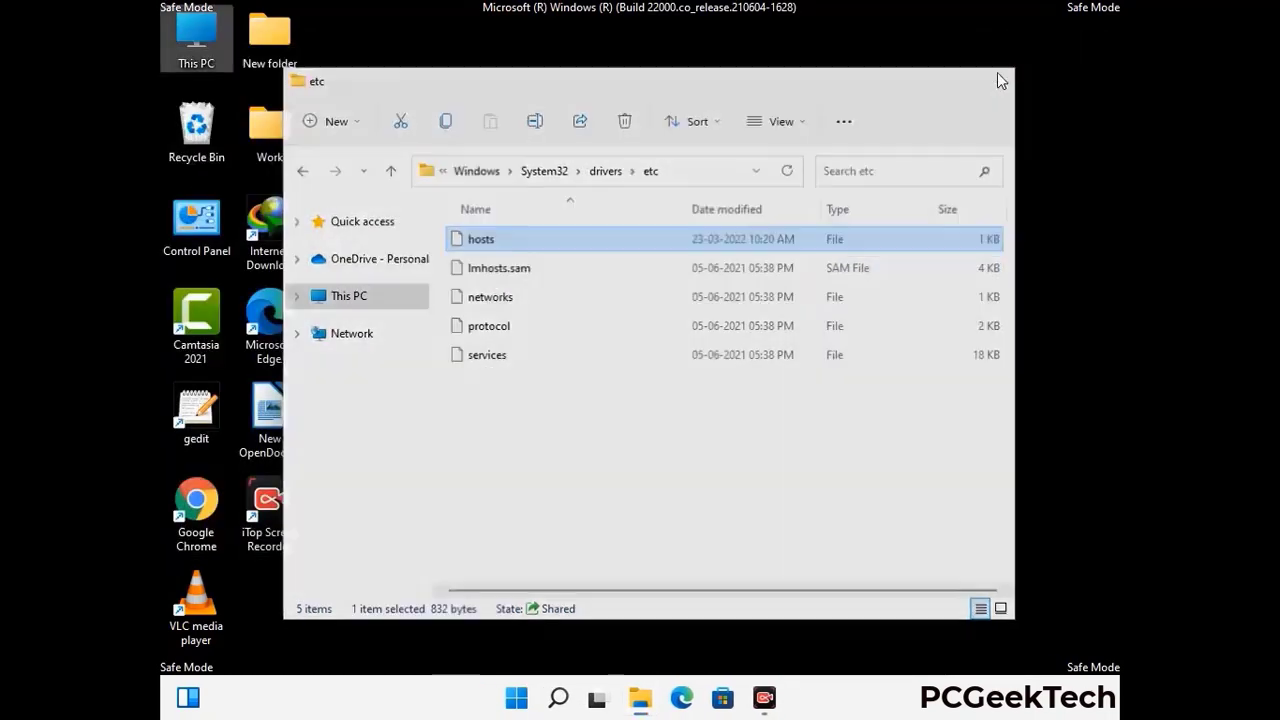
Close the etc window and open the Roaming folder with %appdata%.
{"action": "left_click", "coordinate": [997, 72]}
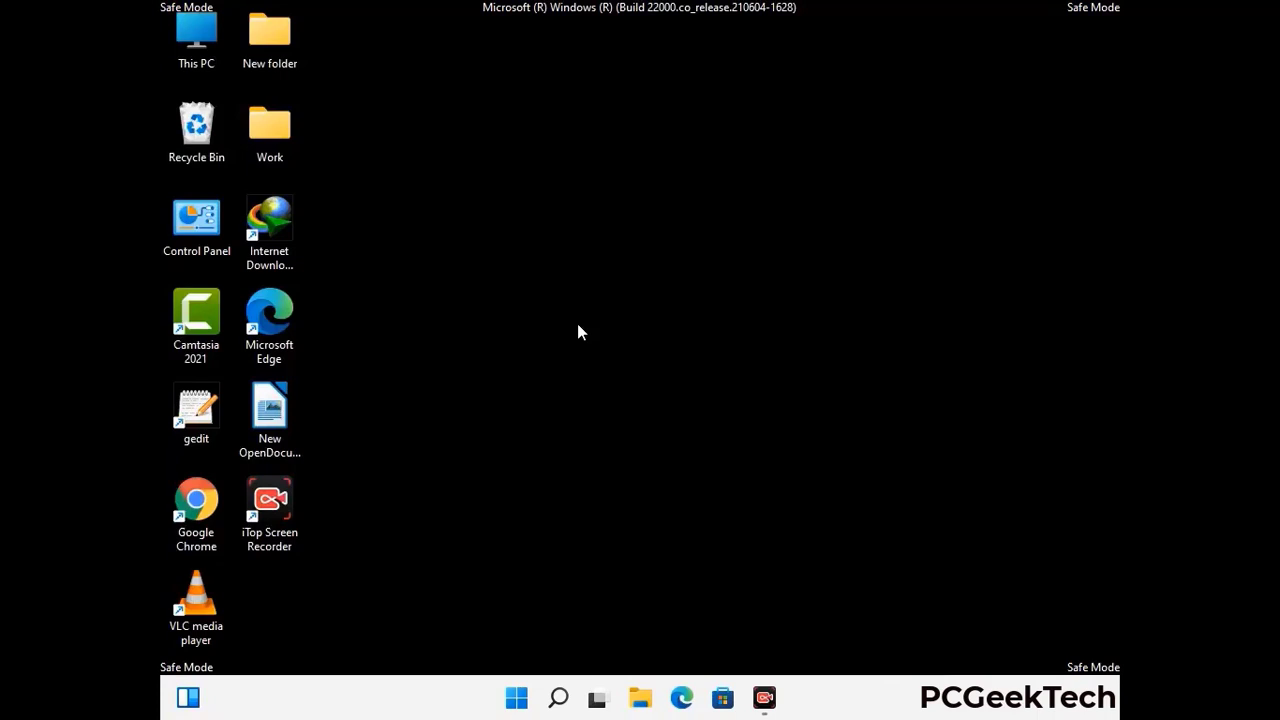
{"action": "key", "text": "super+r"}
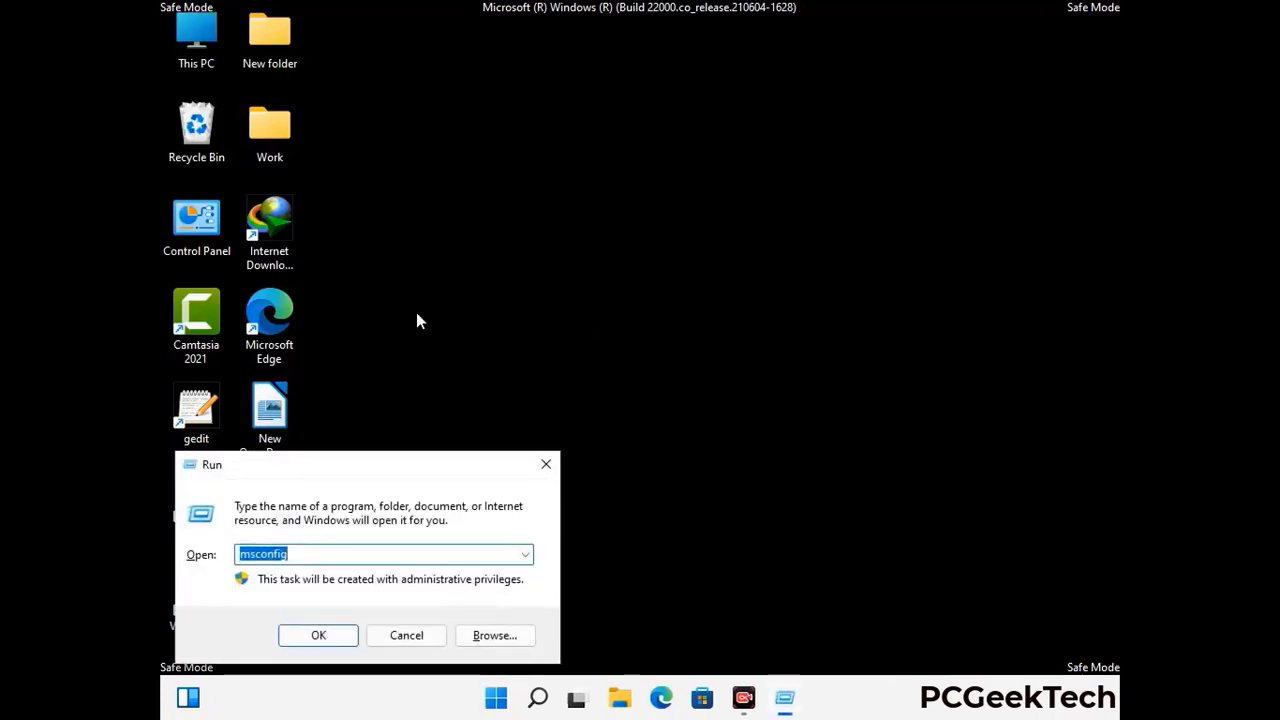
{"action": "left_click_drag", "start_coordinate": [366, 457], "coordinate": [595, 198]}
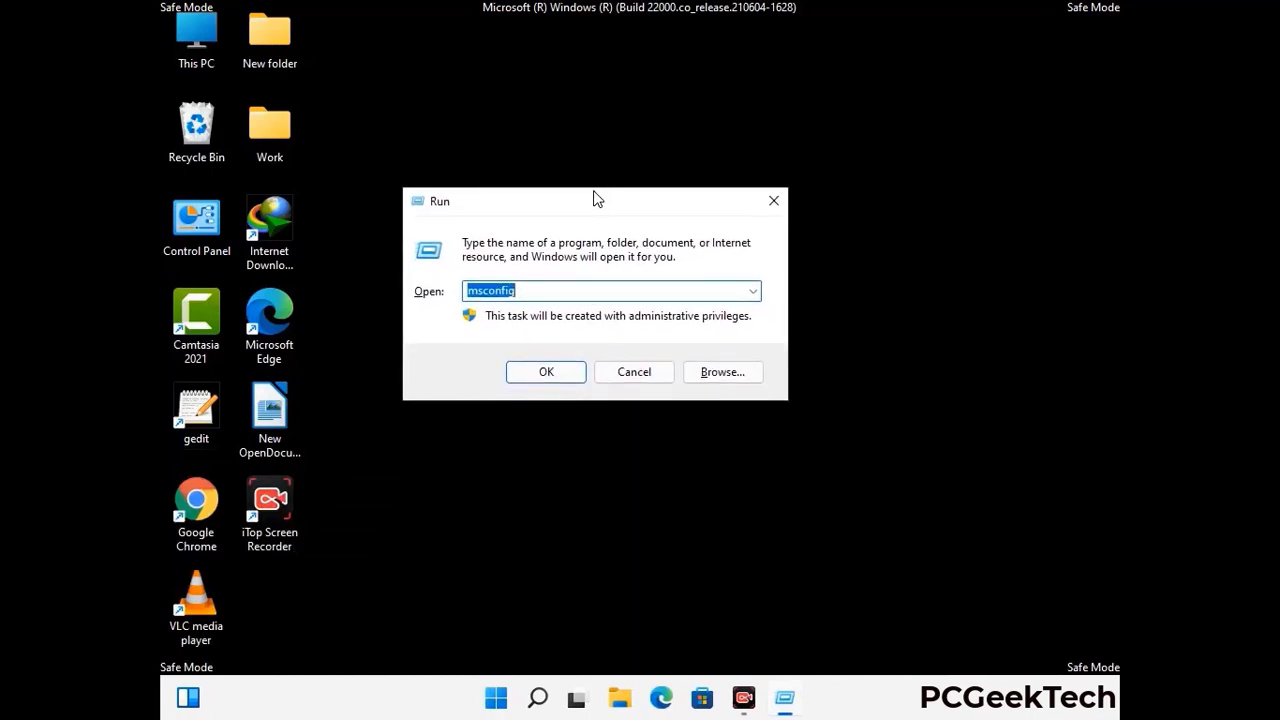
{"action": "type", "text": "%"}
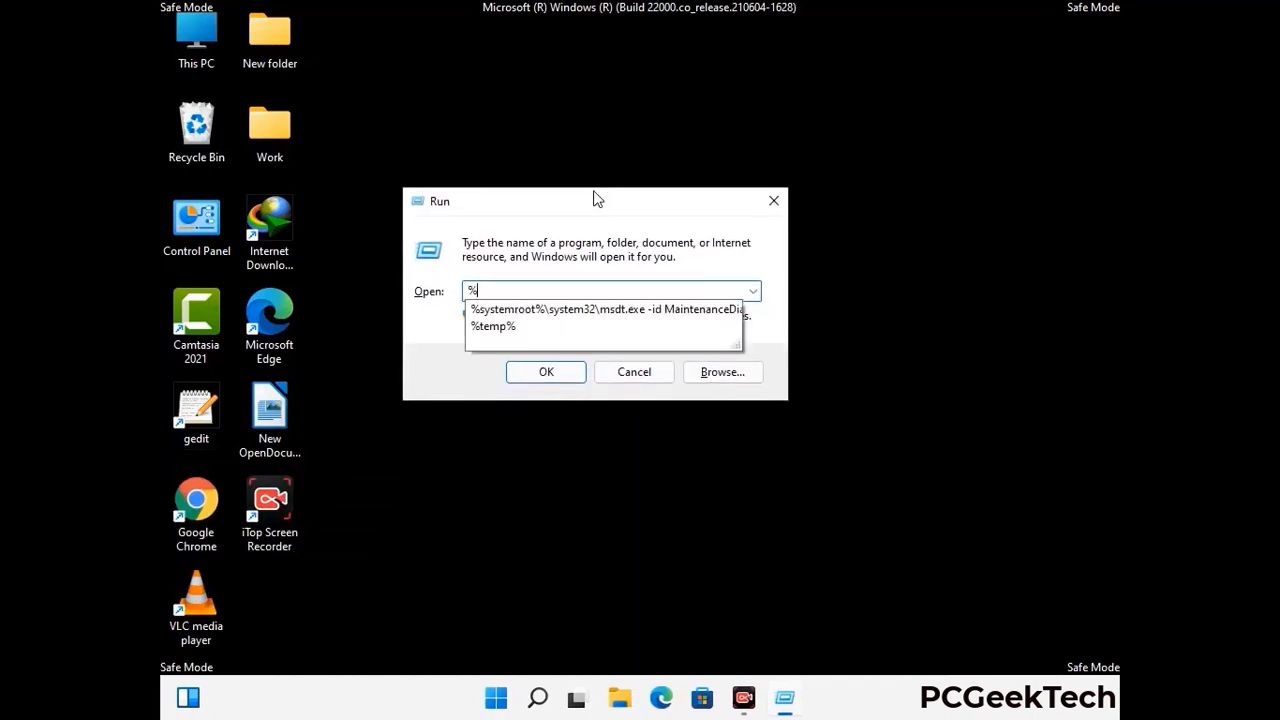
{"action": "type", "text": "appd"}
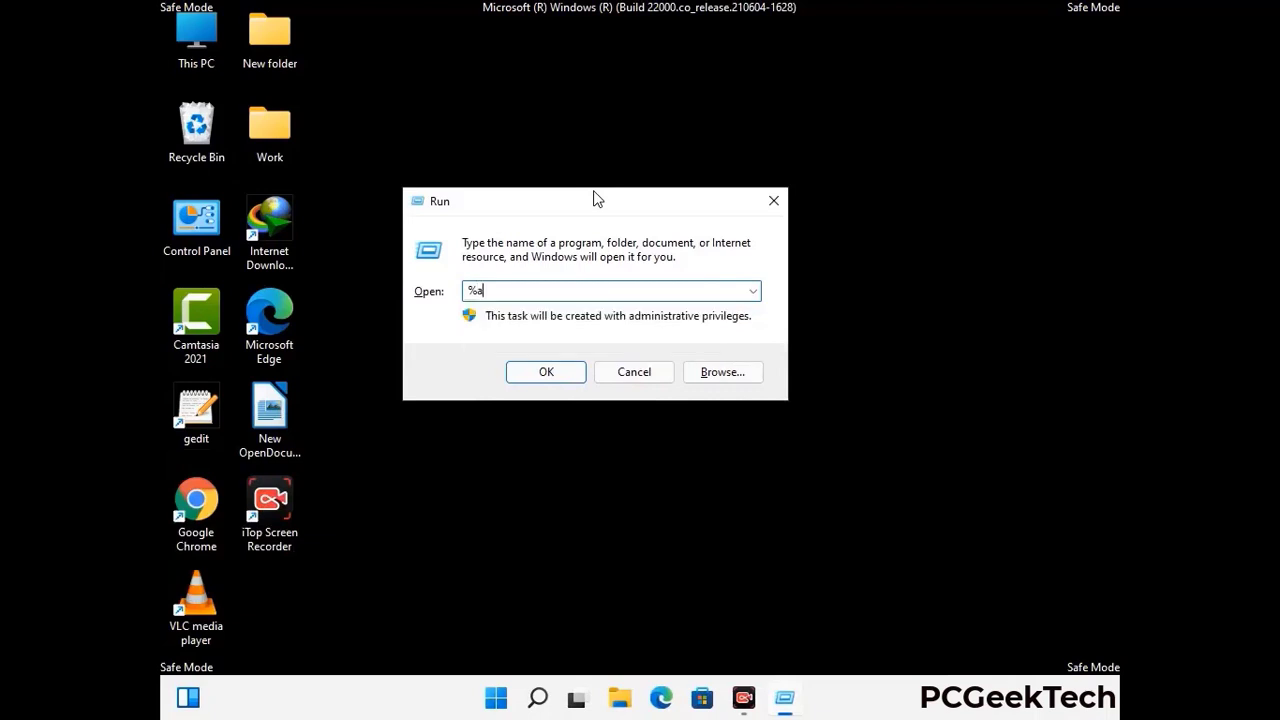
{"action": "type", "text": "ata%"}
{"action": "key", "text": "Return"}
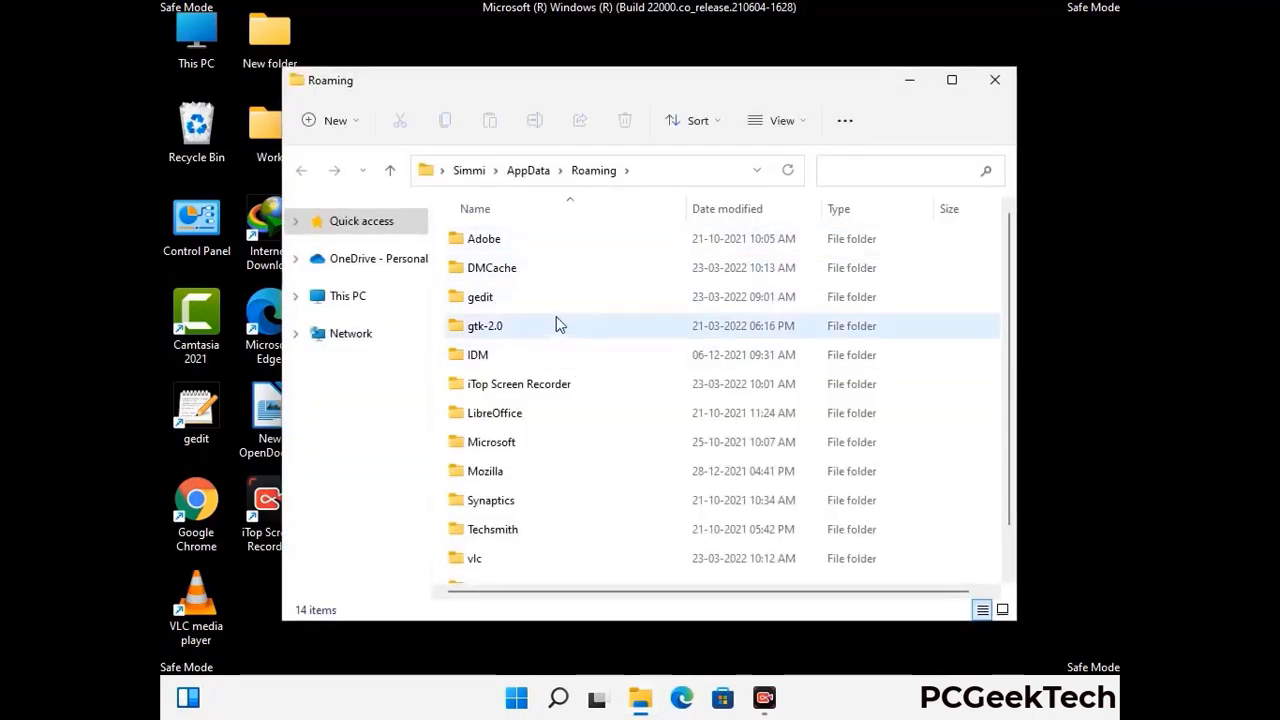
Delete the Zoom folder from AppData\Roaming and close the window.
{"action": "scroll", "coordinate": [600, 351], "scroll_direction": "down", "scroll_amount": 1}
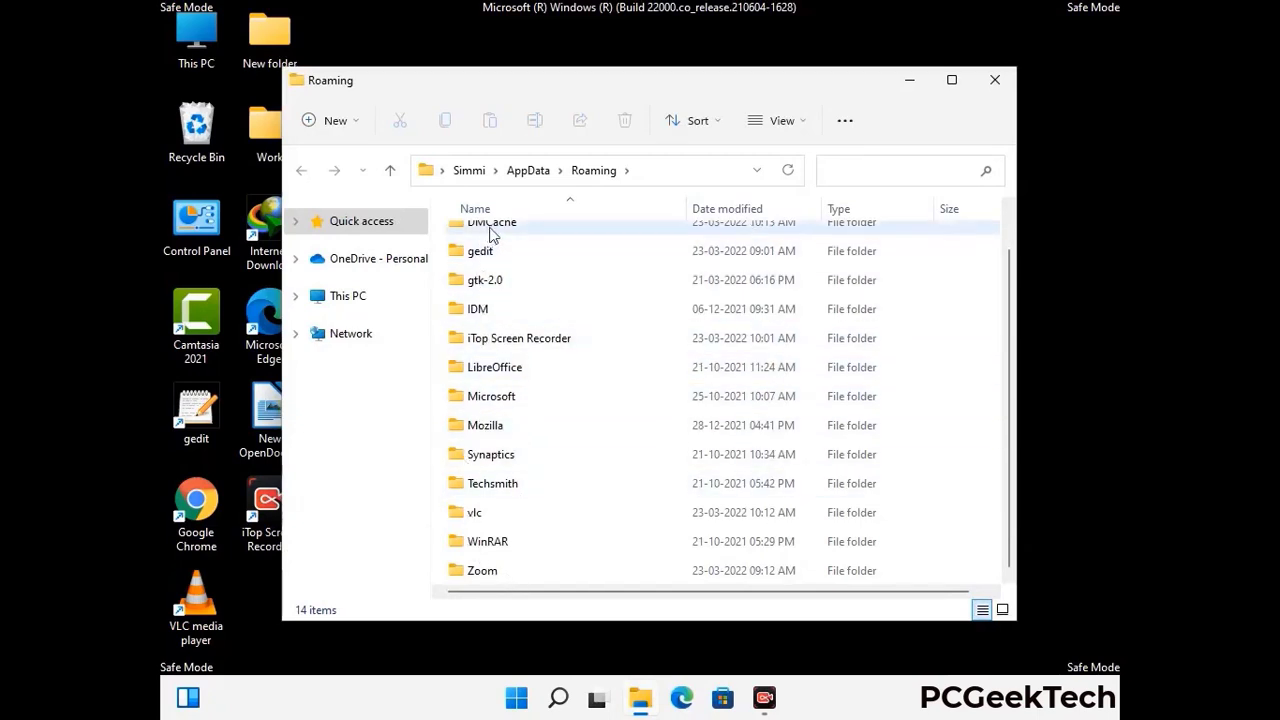
{"action": "scroll", "coordinate": [526, 354], "scroll_direction": "up", "scroll_amount": 1}
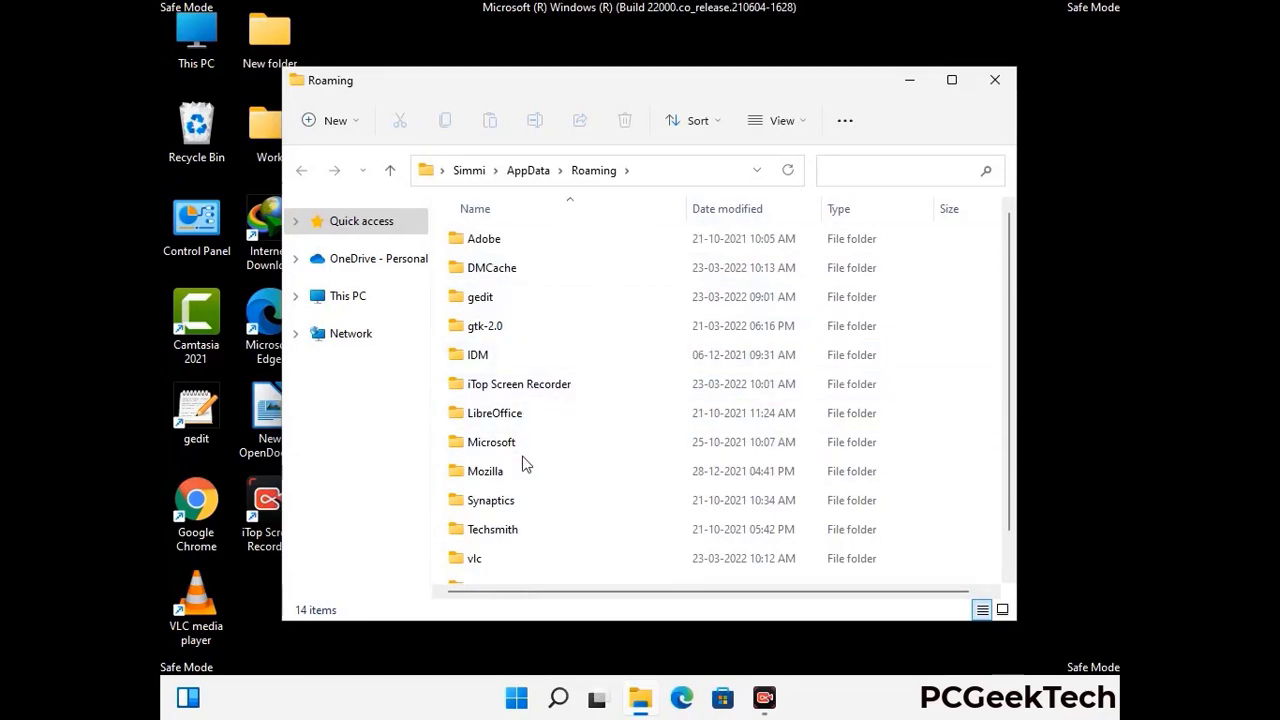
{"action": "scroll", "coordinate": [523, 460], "scroll_direction": "down", "scroll_amount": 1}
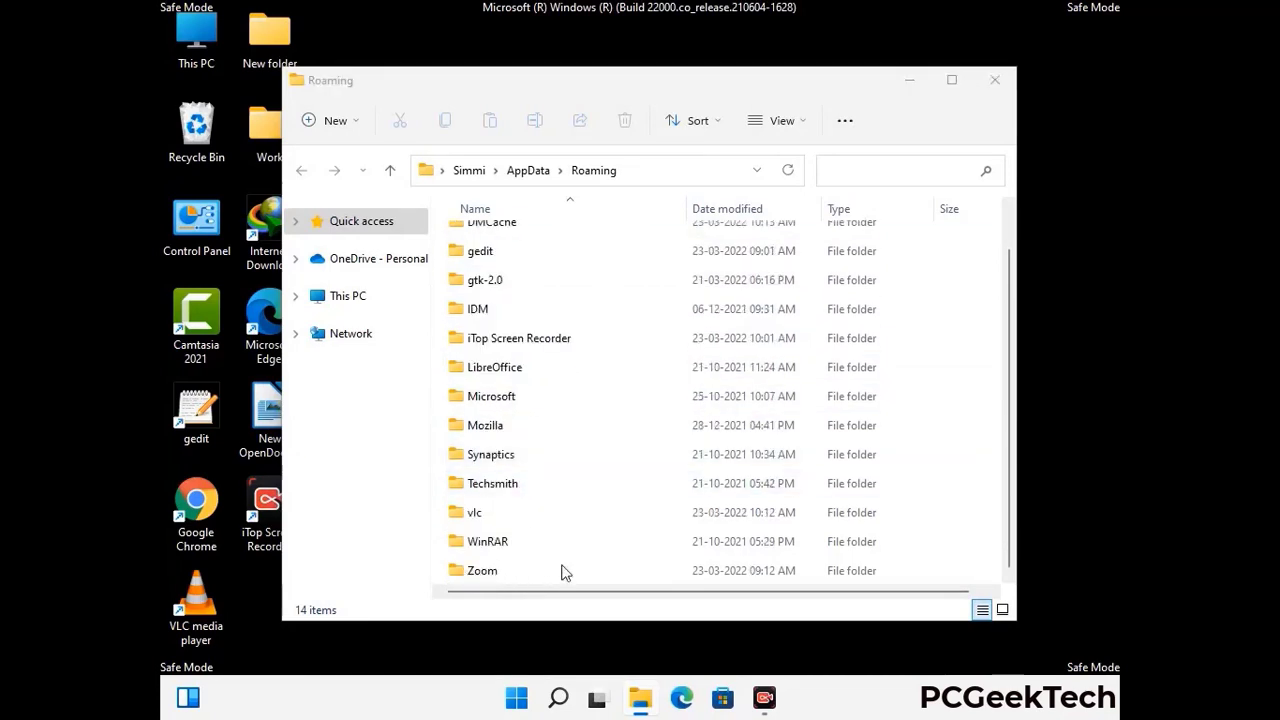
{"action": "left_click", "coordinate": [716, 566]}
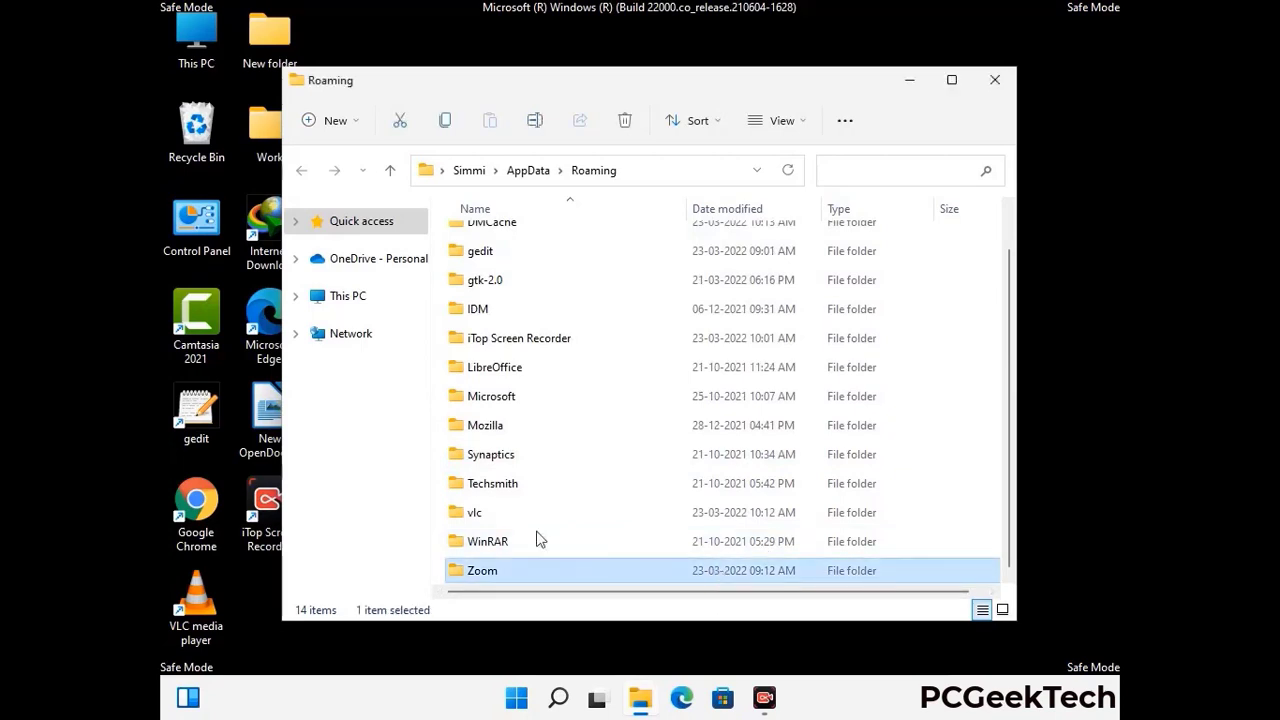
{"action": "left_click", "coordinate": [632, 127]}
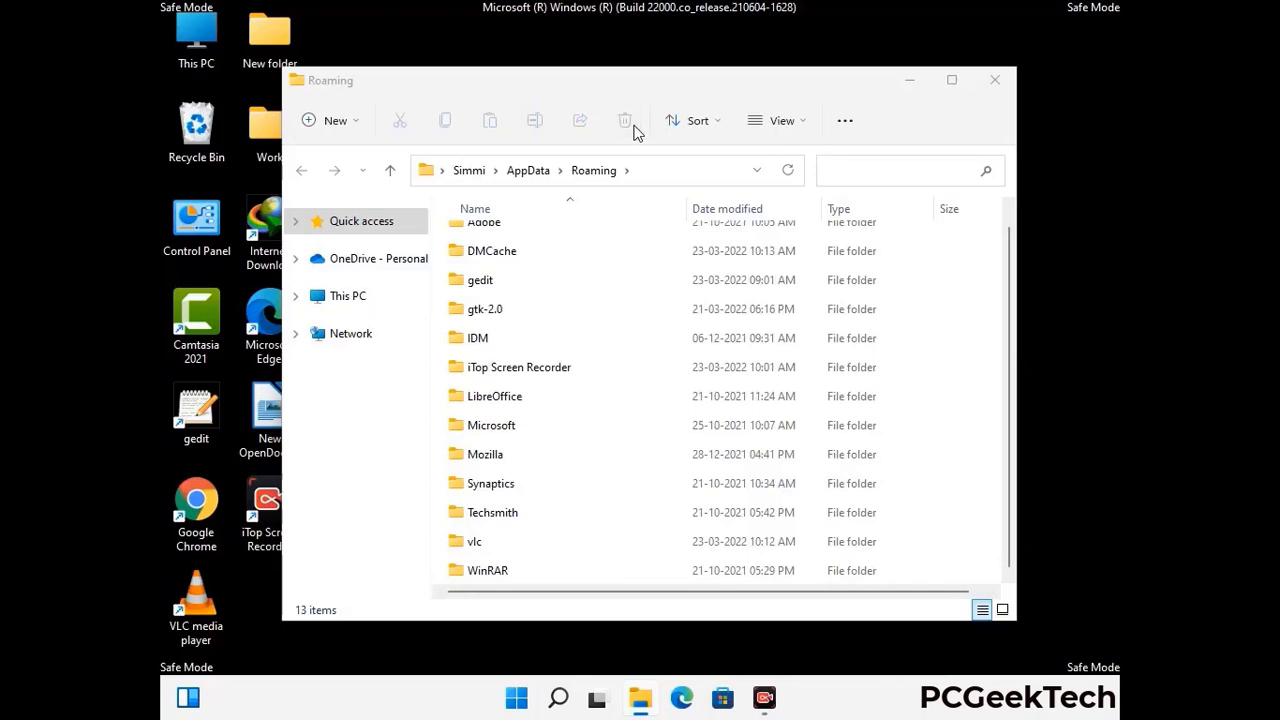
{"action": "left_click", "coordinate": [994, 84]}
{"action": "left_click", "coordinate": [994, 84]}
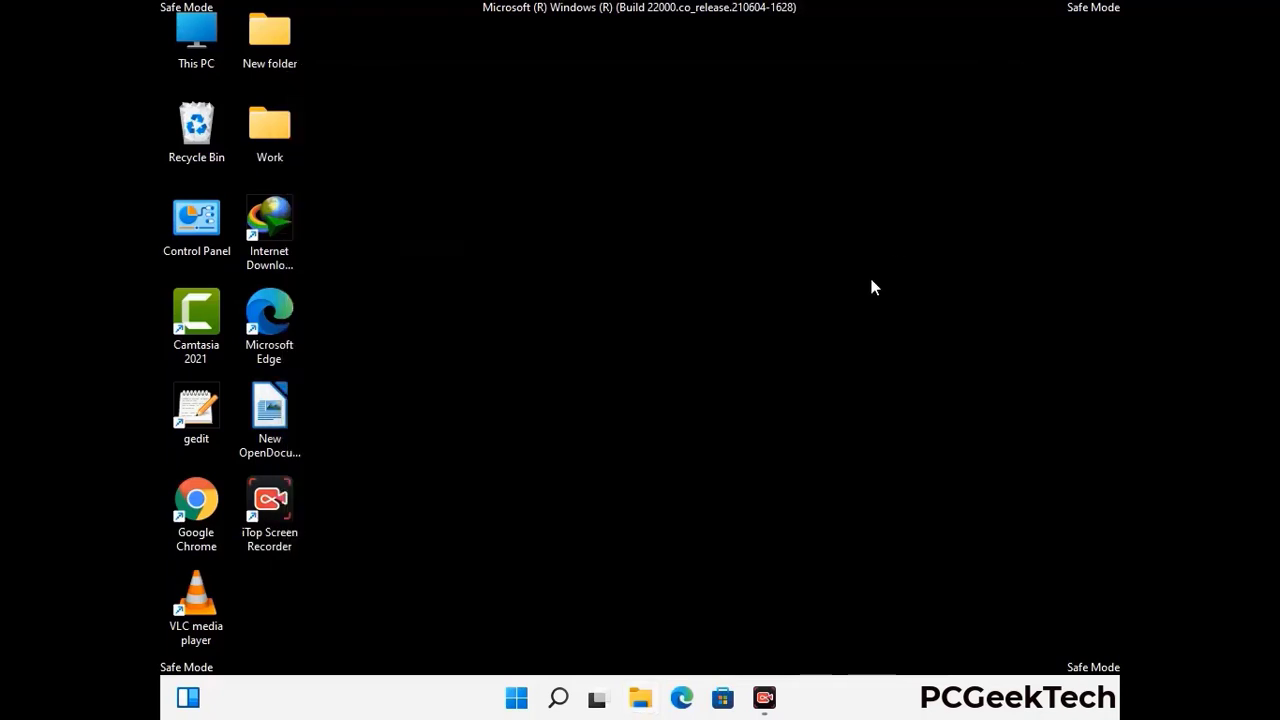
Open %LocalAppData% and delete the Mozilla folder from AppData\Local.
{"action": "key", "text": "super+r"}
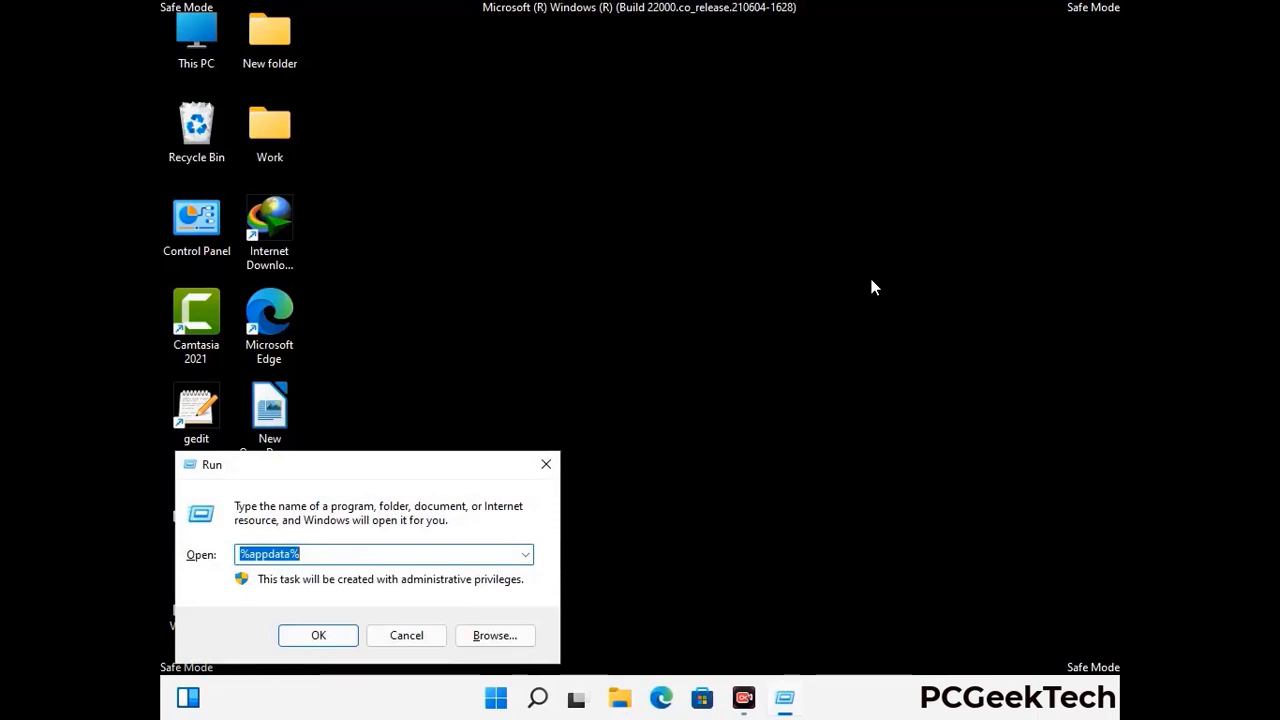
{"action": "left_click_drag", "start_coordinate": [400, 478], "coordinate": [671, 258]}
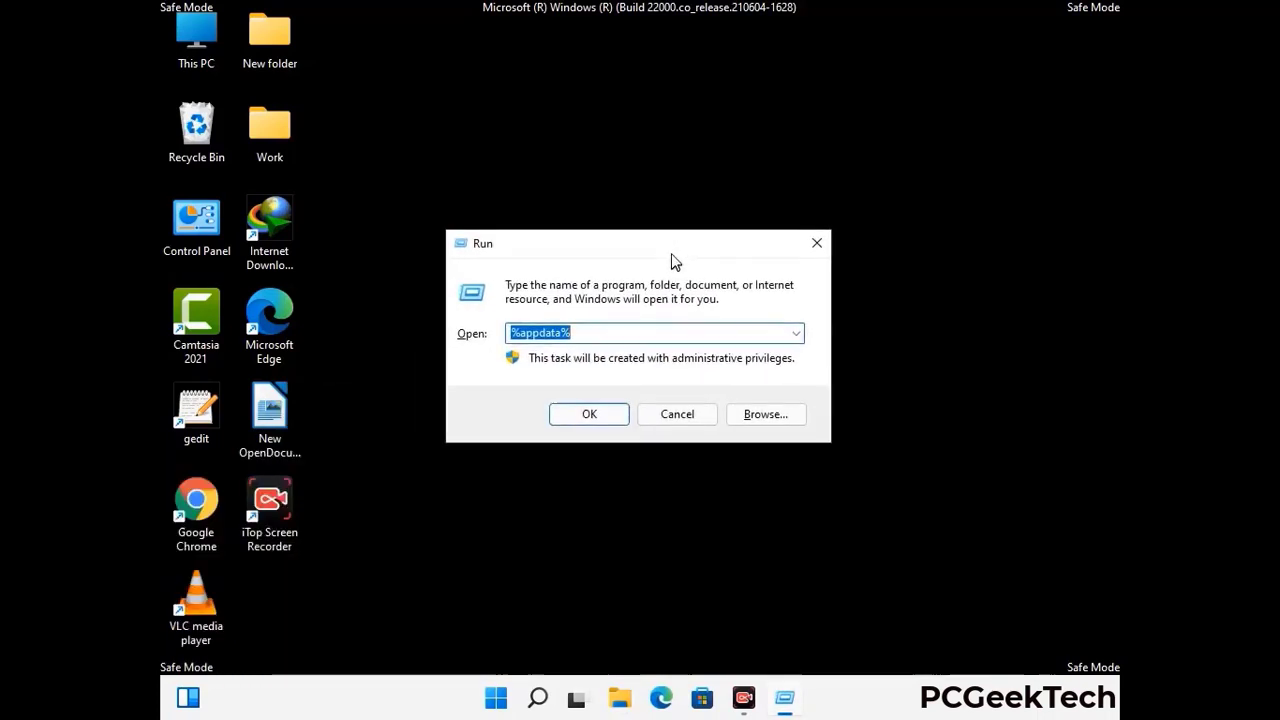
{"action": "type", "text": "%Local"}
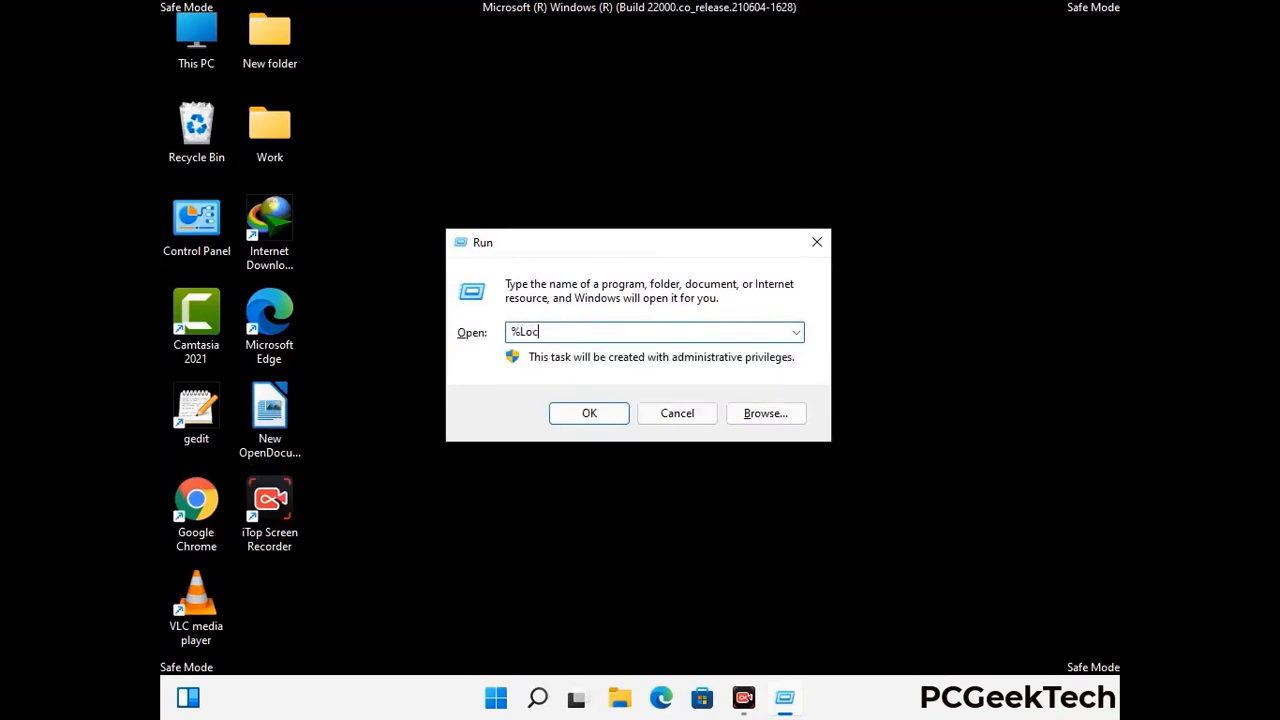
{"action": "type", "text": "AppData%"}
{"action": "key", "text": "Return"}
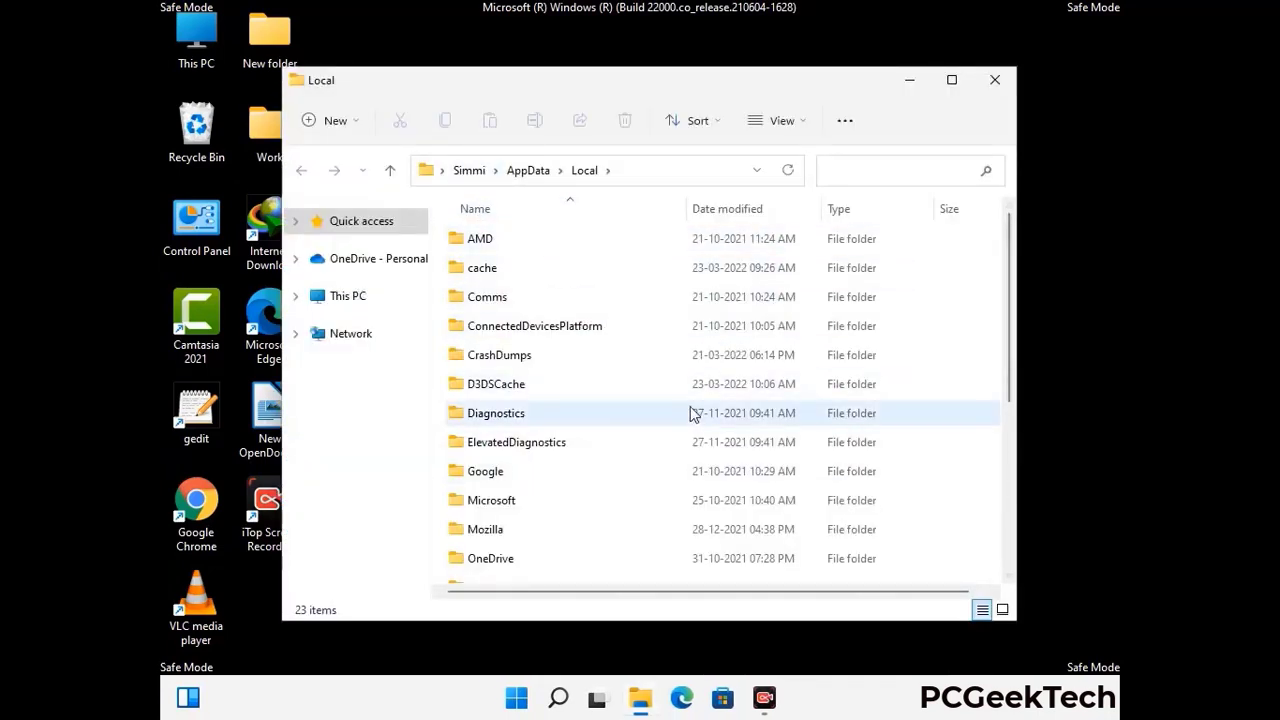
{"action": "scroll", "coordinate": [536, 430], "scroll_direction": "down", "scroll_amount": 1}
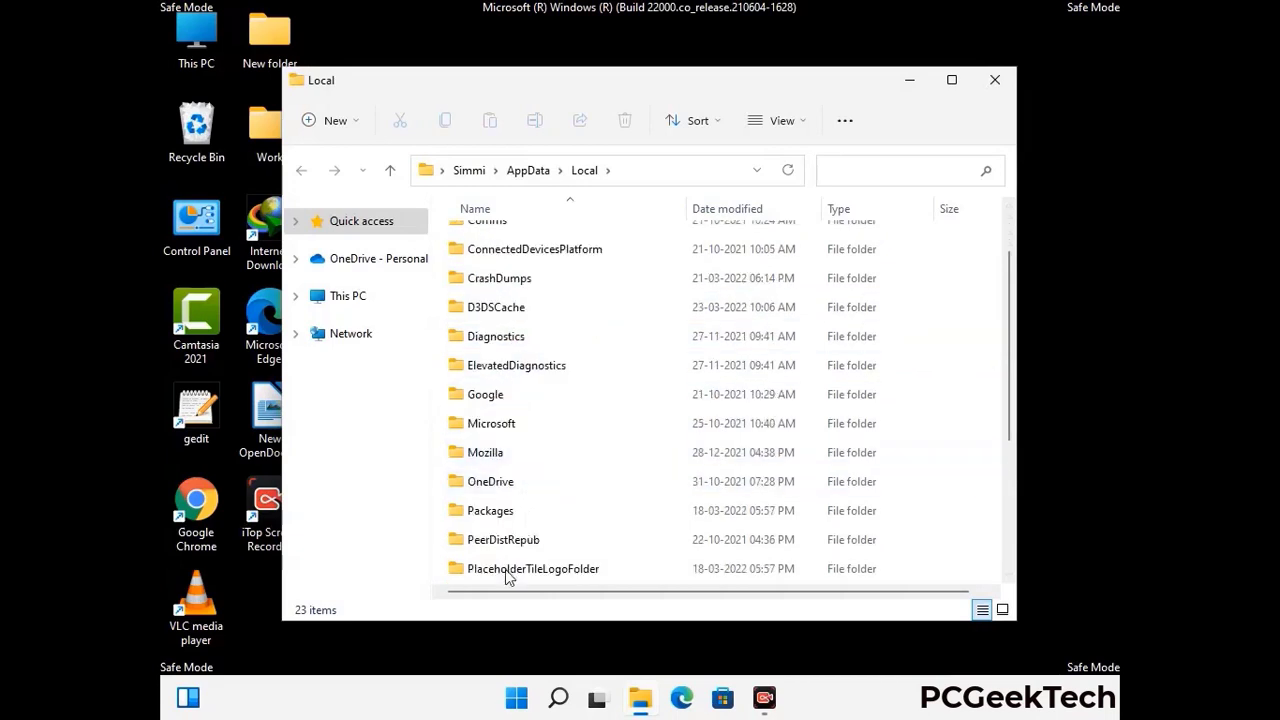
{"action": "left_click", "coordinate": [500, 456]}
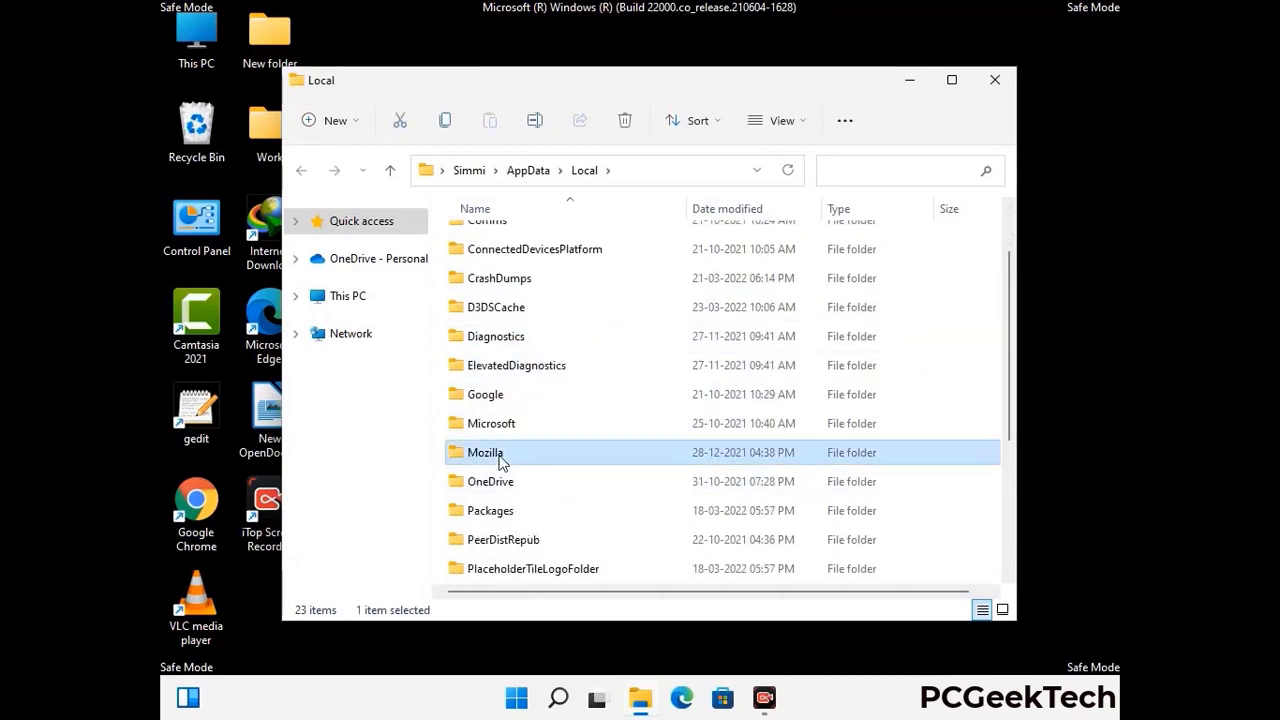
{"action": "left_click", "coordinate": [624, 130]}
{"action": "left_click", "coordinate": [624, 122]}
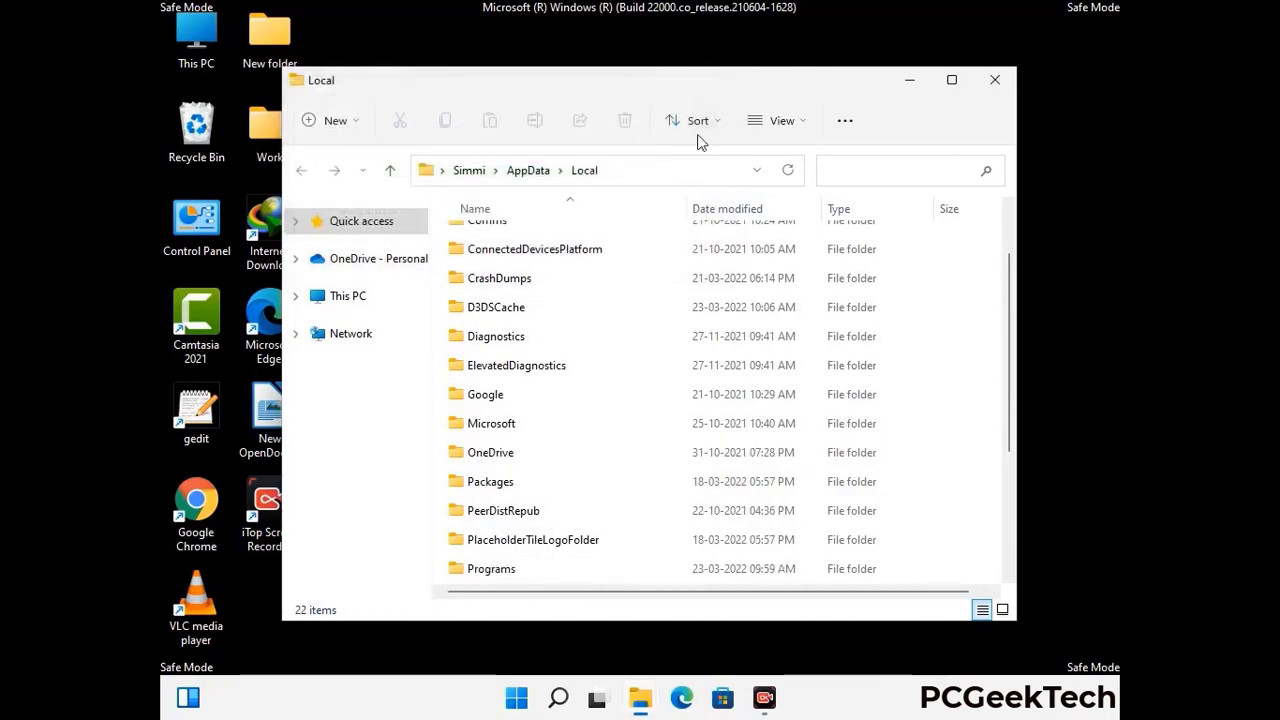
Close the Local window and open C:\ProgramData with %ProgramData%.
{"action": "left_click", "coordinate": [996, 90]}
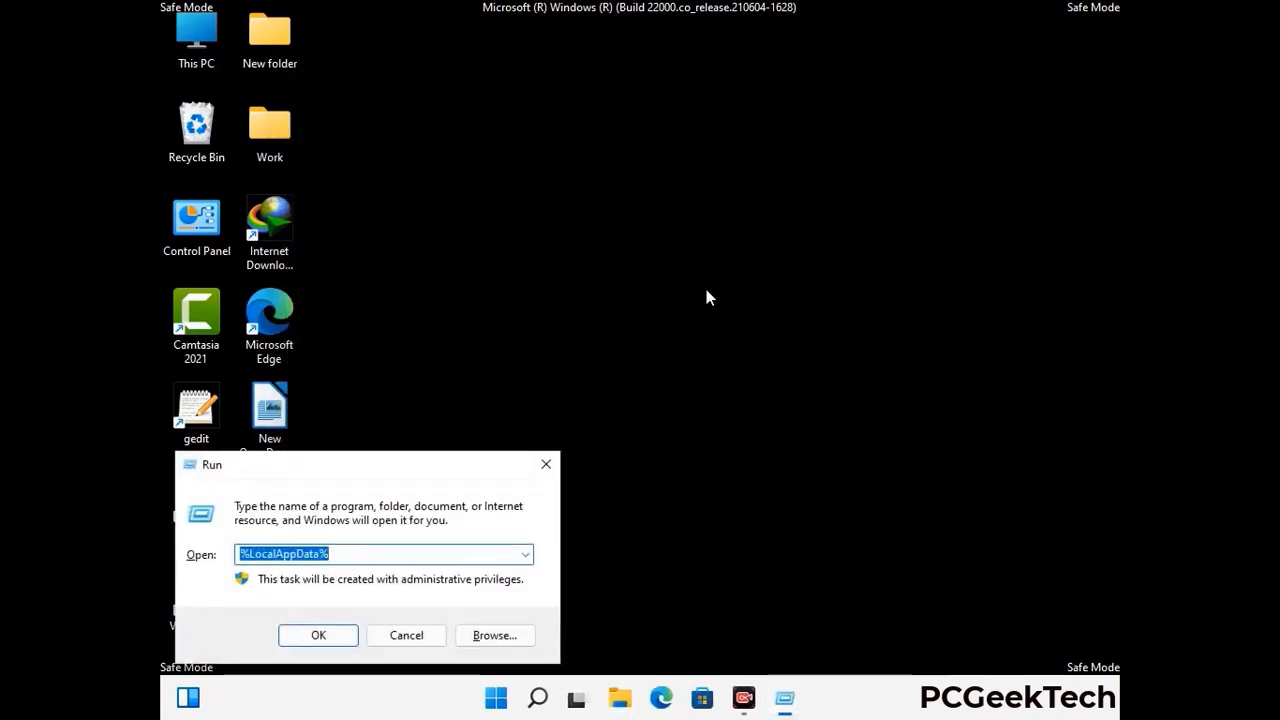
{"action": "left_click_drag", "start_coordinate": [330, 479], "coordinate": [586, 266]}
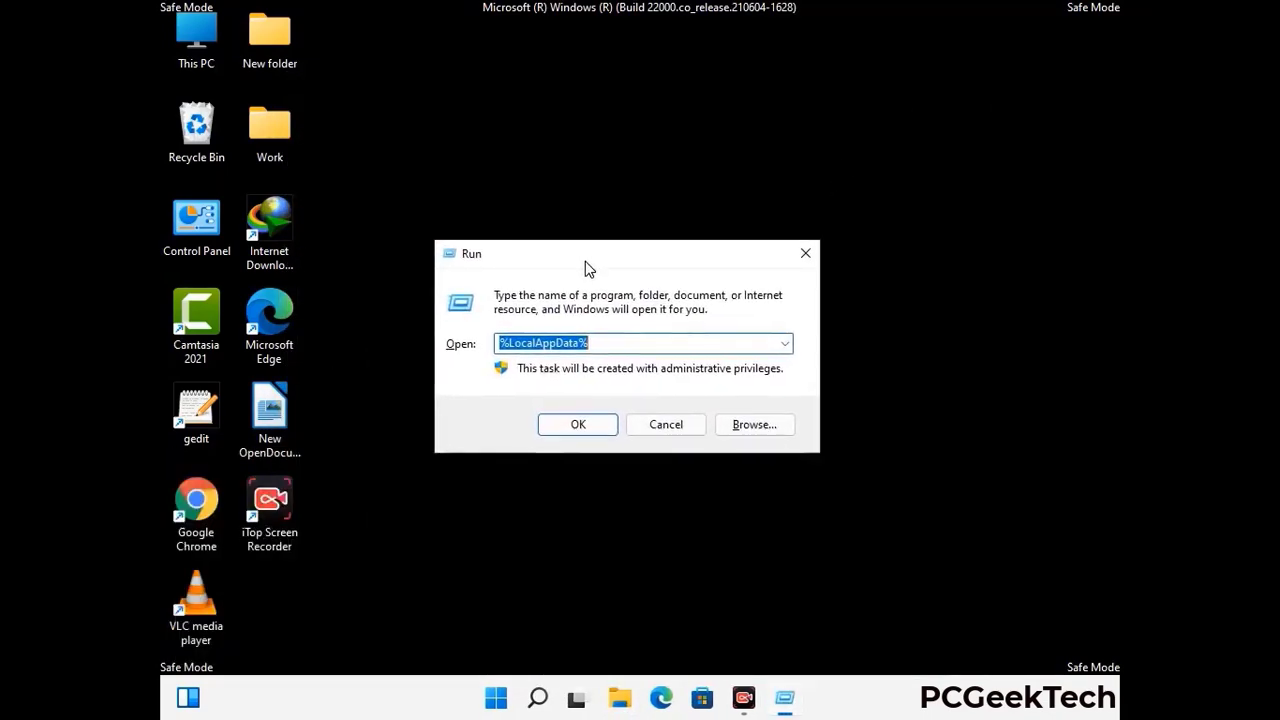
{"action": "type", "text": "%"}
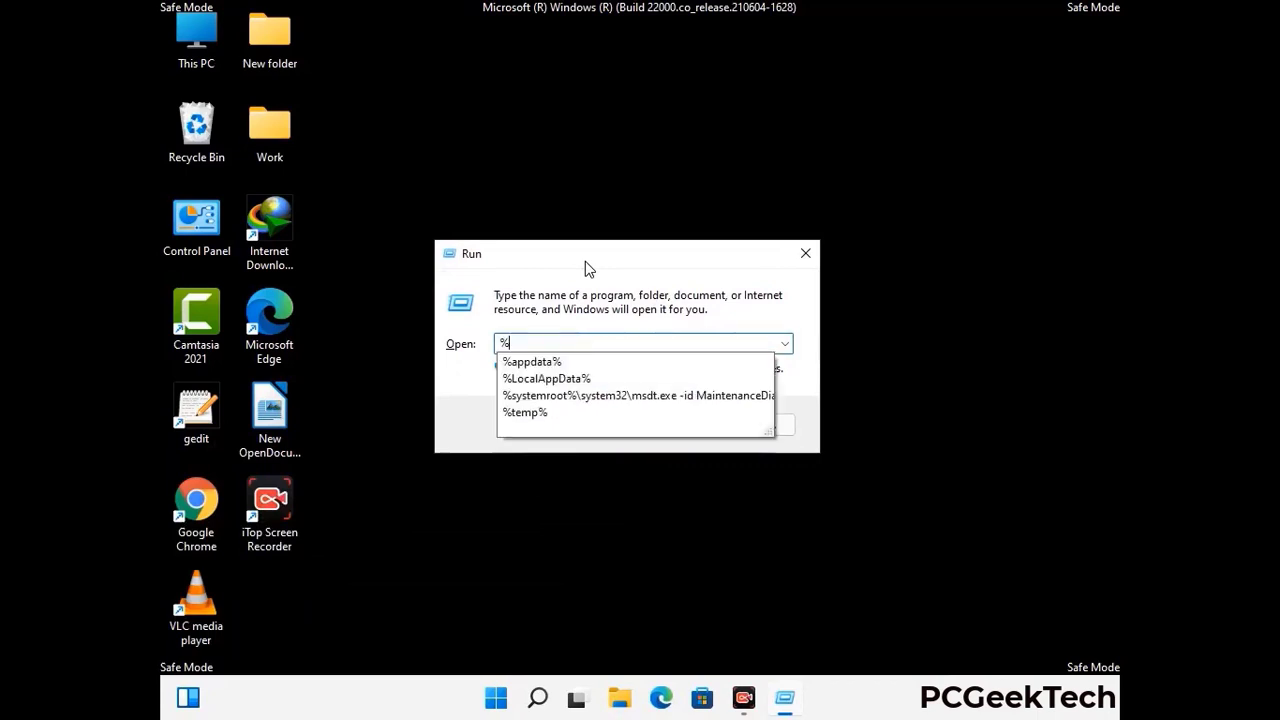
{"action": "type", "text": "Pro"}
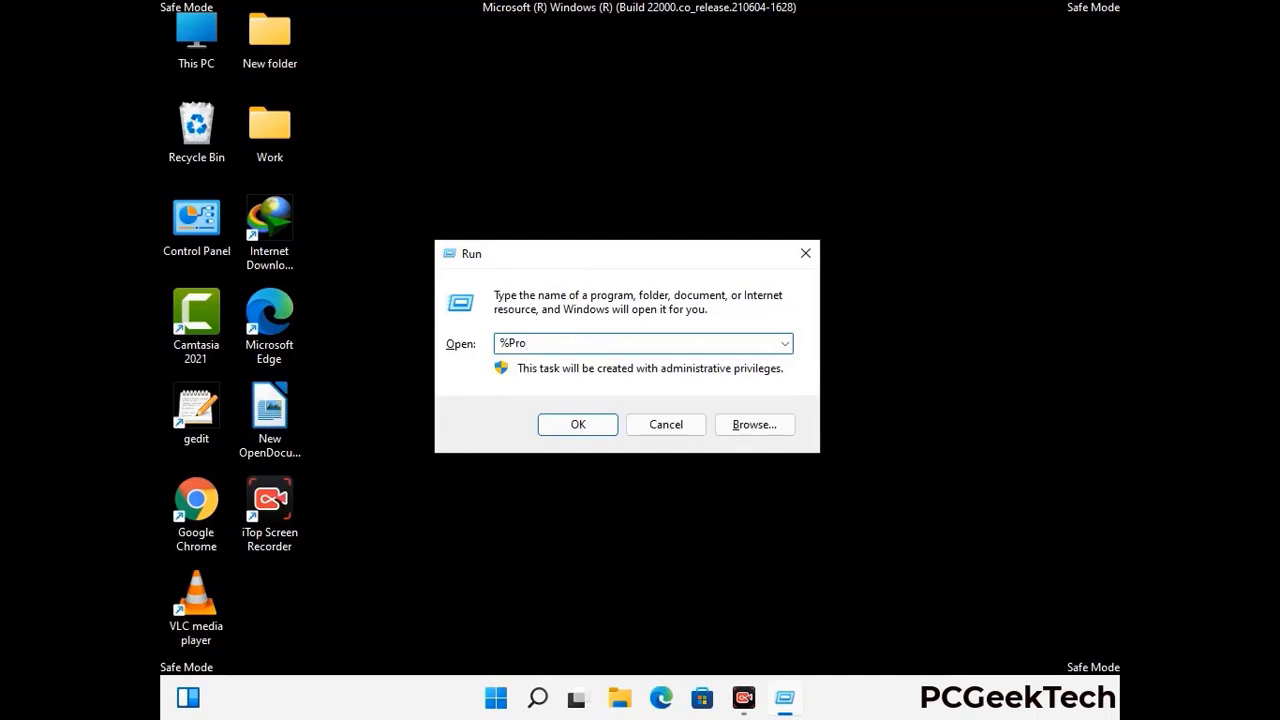
{"action": "type", "text": "gramData%"}
{"action": "key", "text": "Return"}
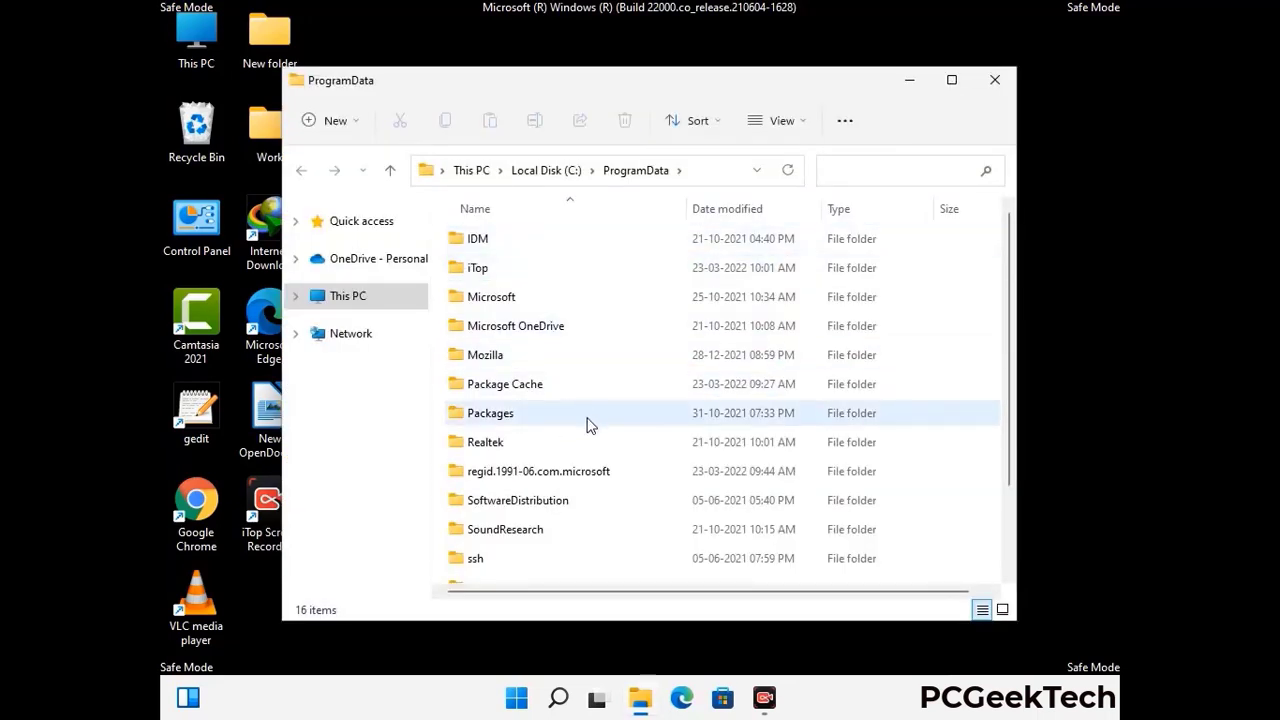
Delete the Mozilla folder from ProgramData and close the window.
{"action": "scroll", "coordinate": [586, 422], "scroll_direction": "down", "scroll_amount": 2}
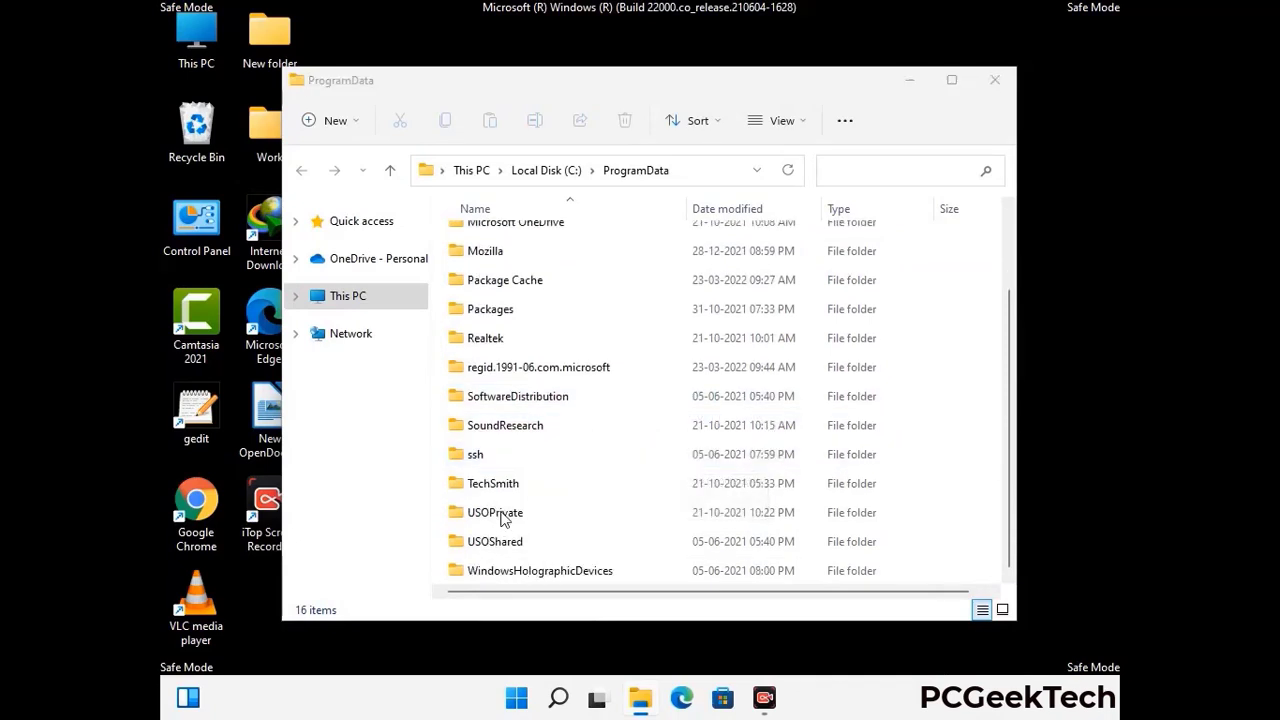
{"action": "left_click", "coordinate": [503, 253]}
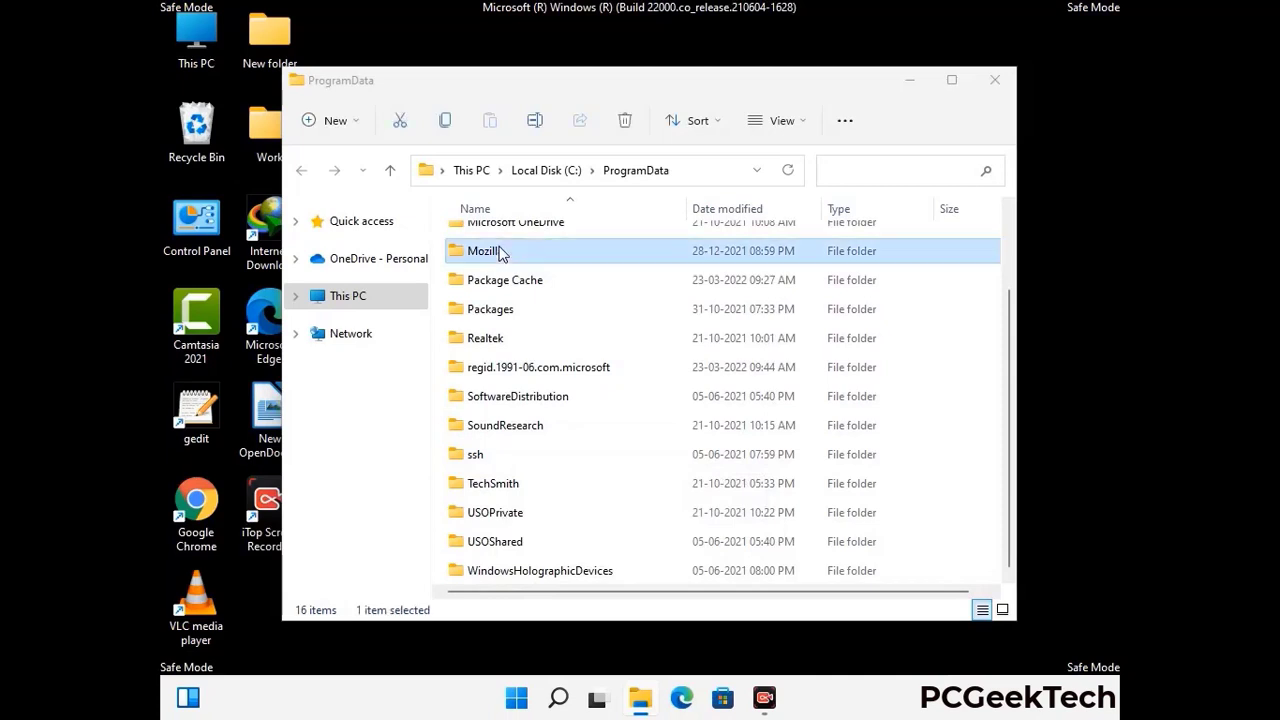
{"action": "left_click", "coordinate": [627, 121]}
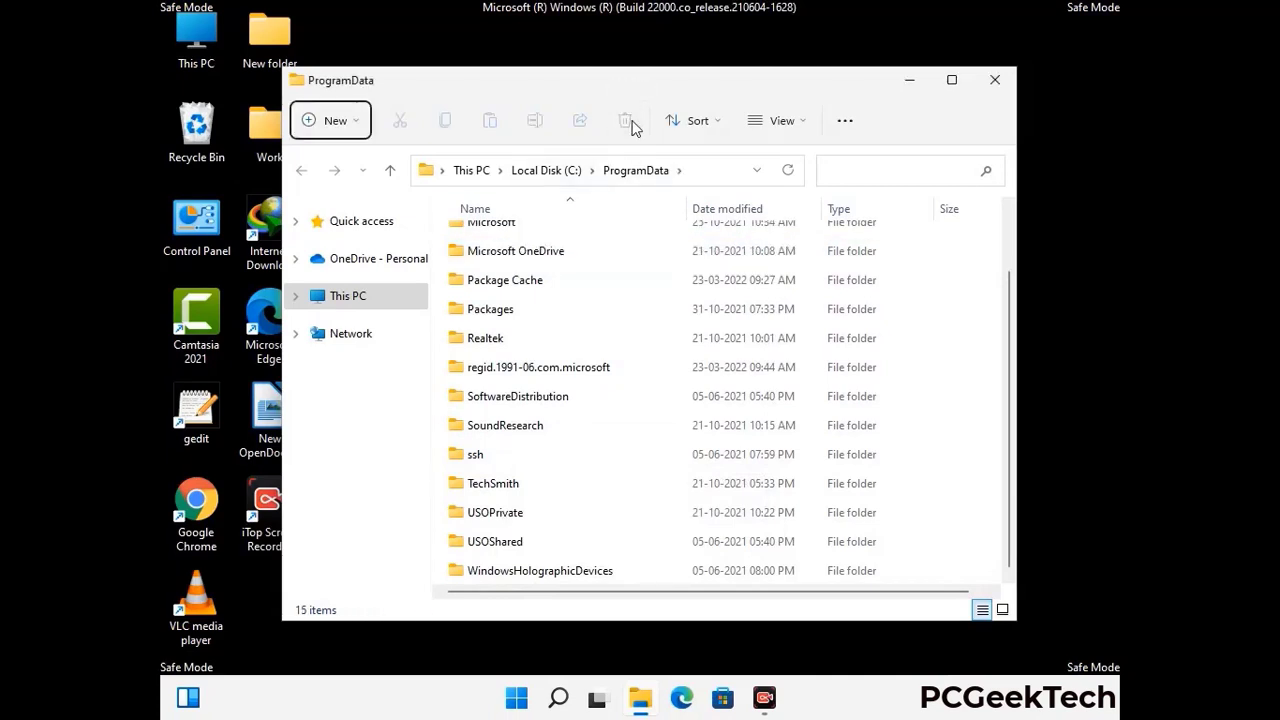
{"action": "scroll", "coordinate": [657, 409], "scroll_direction": "up", "scroll_amount": 1}
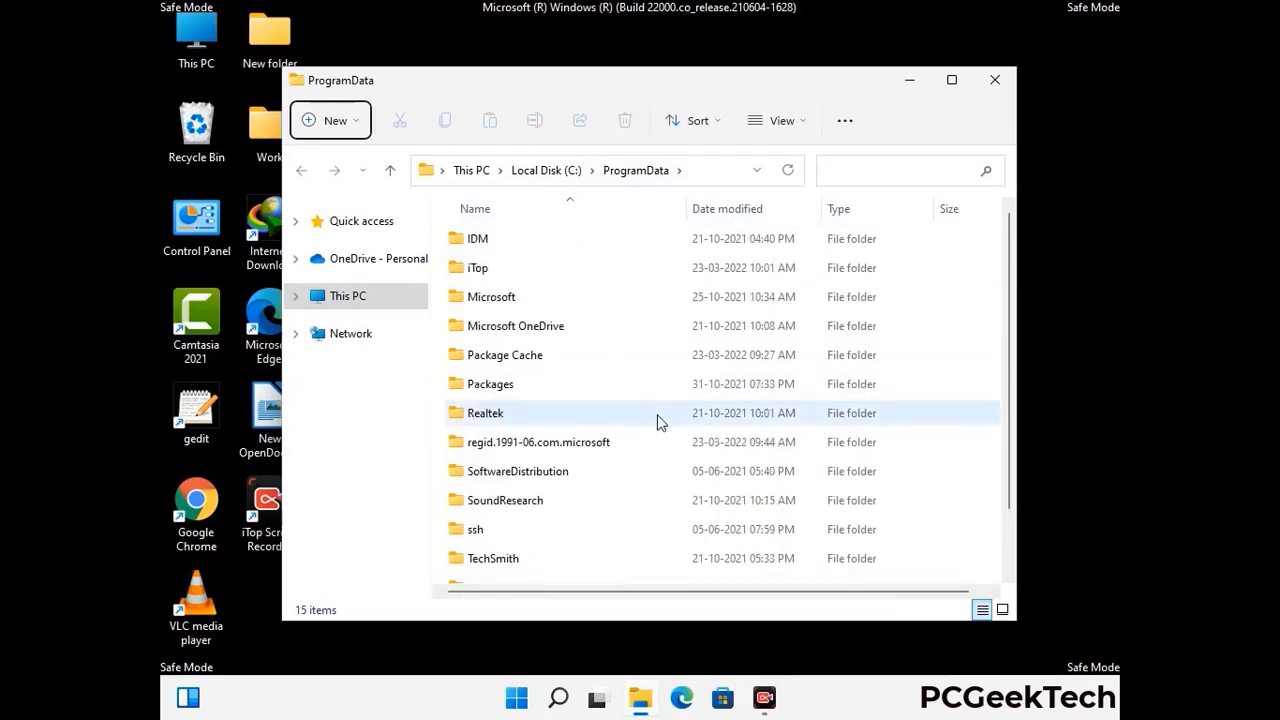
{"action": "left_click", "coordinate": [1002, 78]}
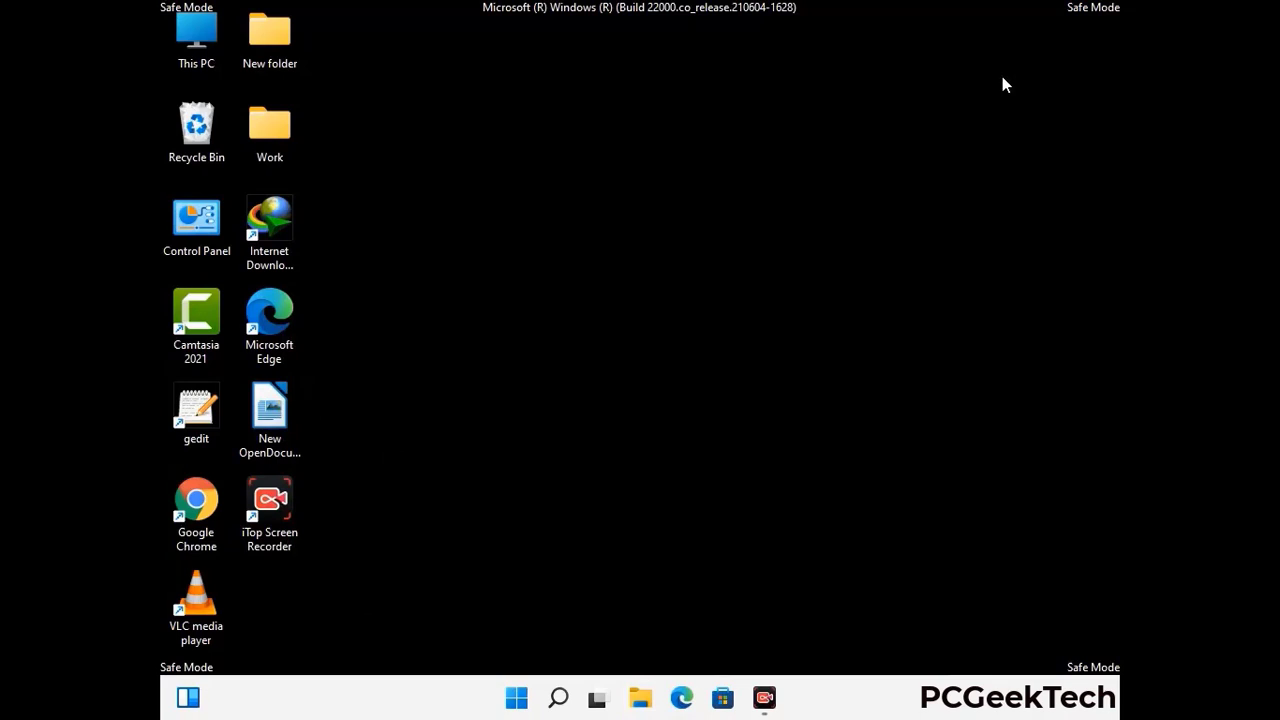
Open C:\Windows by running %WinDir%.
{"action": "key", "text": "super+r"}
{"action": "left_click_drag", "start_coordinate": [417, 462], "coordinate": [668, 259]}
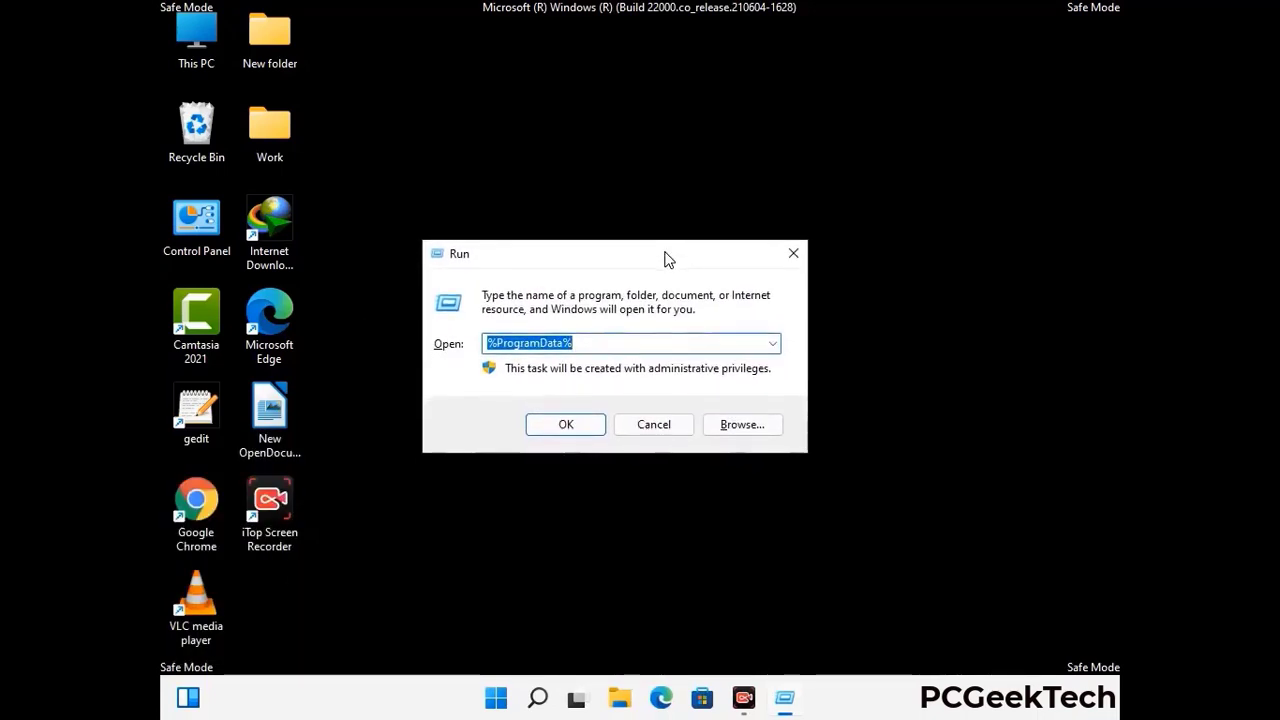
{"action": "type", "text": "%Win"}
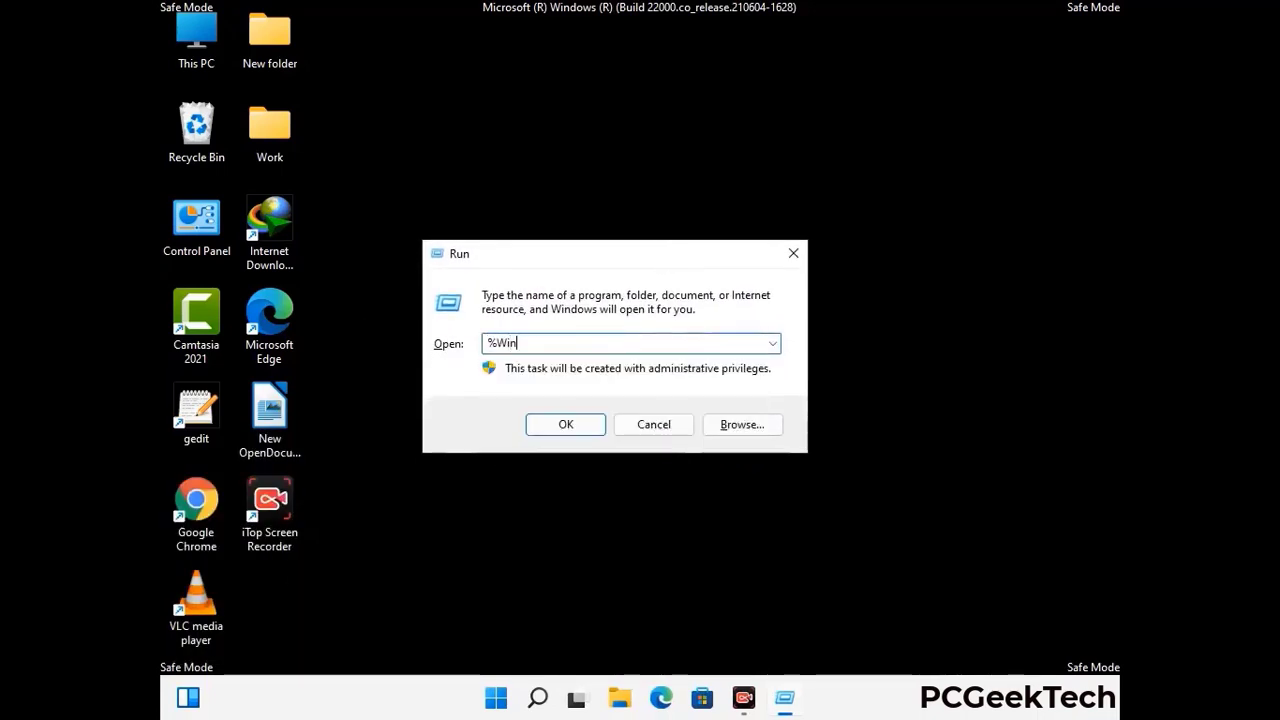
{"action": "type", "text": "Dir%"}
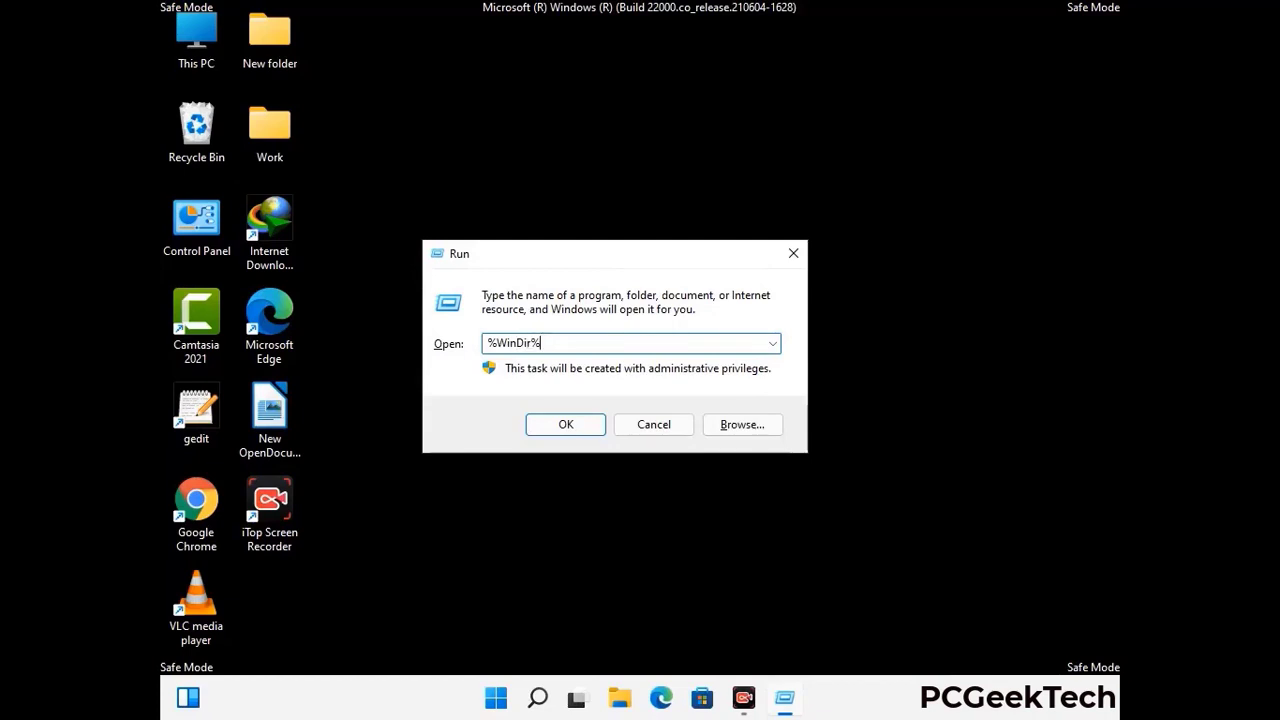
{"action": "key", "text": "Return"}
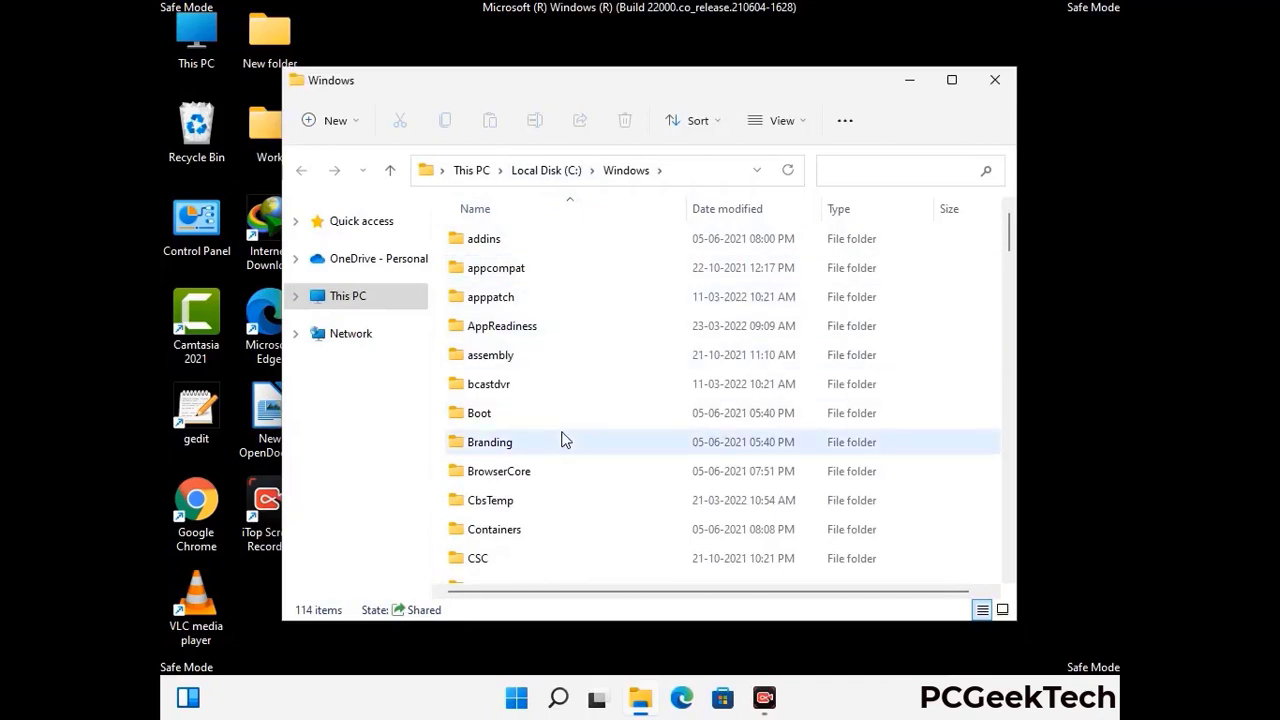
Look through the 114 items in C:\Windows, then close the window.
{"action": "scroll", "coordinate": [561, 440], "scroll_direction": "down", "scroll_amount": 1}
{"action": "scroll", "coordinate": [563, 445], "scroll_direction": "down", "scroll_amount": 2}
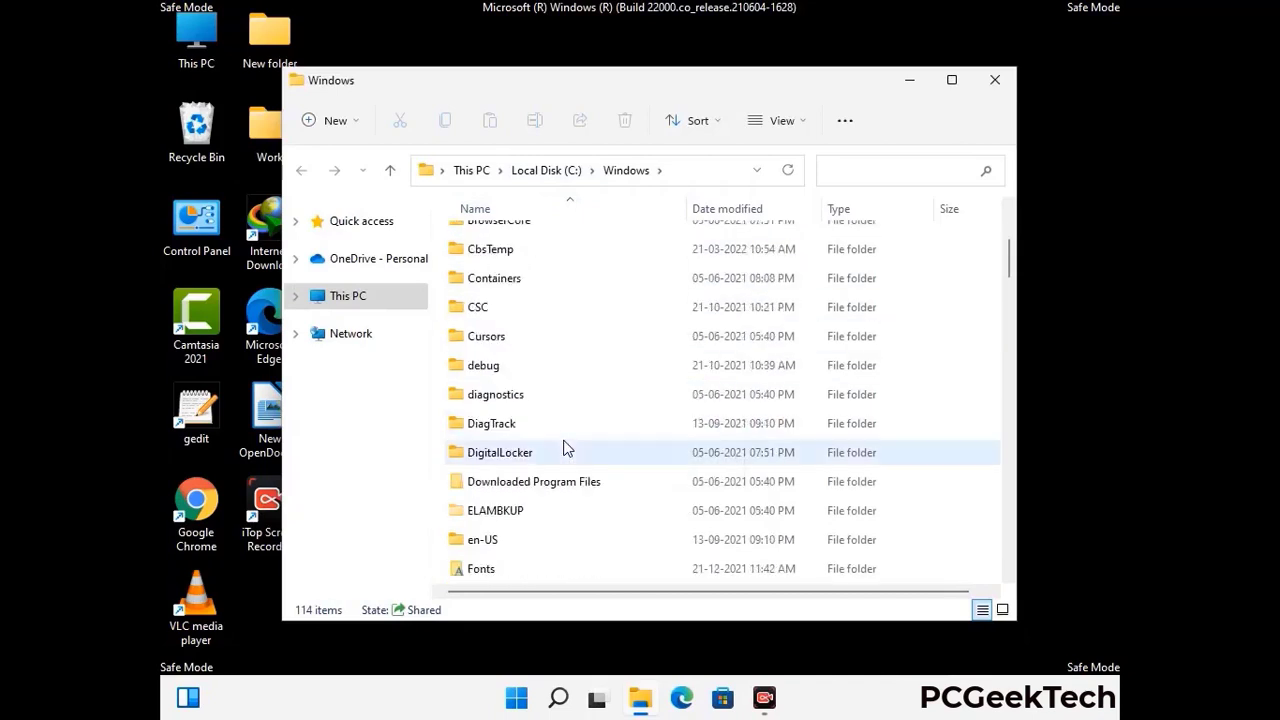
{"action": "scroll", "coordinate": [565, 448], "scroll_direction": "down", "scroll_amount": 1}
{"action": "scroll", "coordinate": [563, 450], "scroll_direction": "down", "scroll_amount": 4}
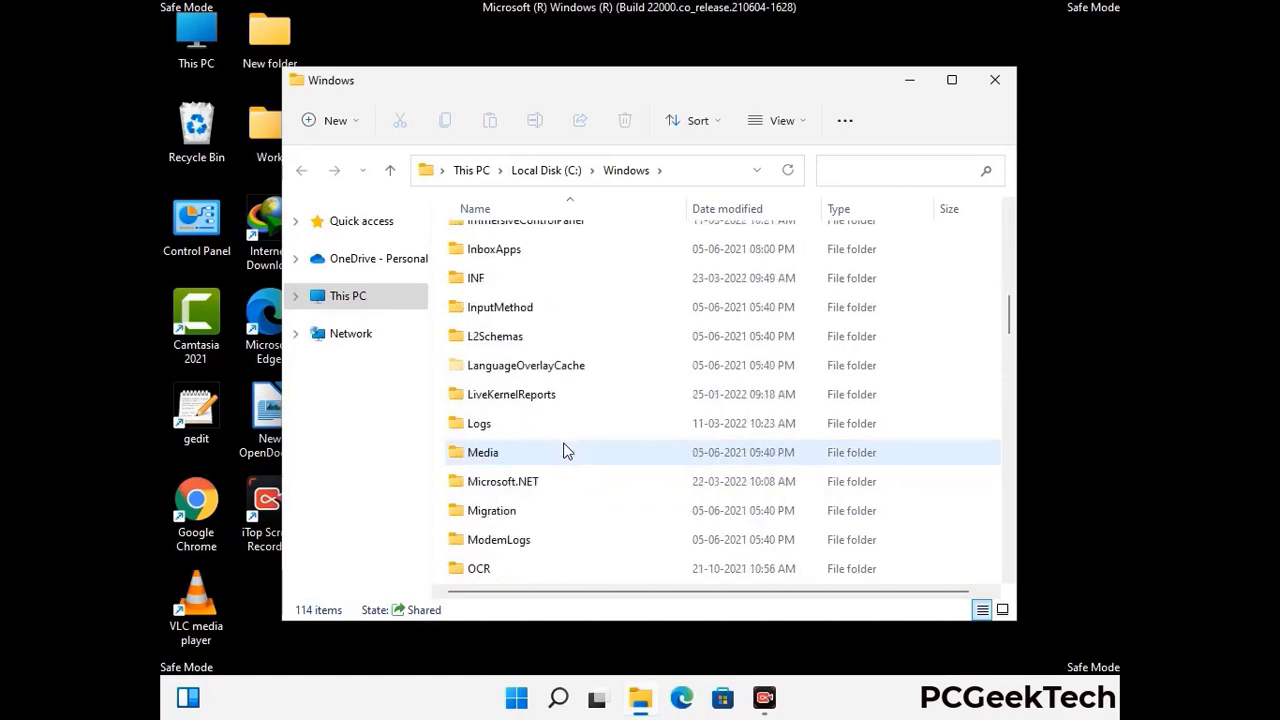
{"action": "scroll", "coordinate": [563, 451], "scroll_direction": "down", "scroll_amount": 1}
{"action": "scroll", "coordinate": [563, 451], "scroll_direction": "down", "scroll_amount": 8}
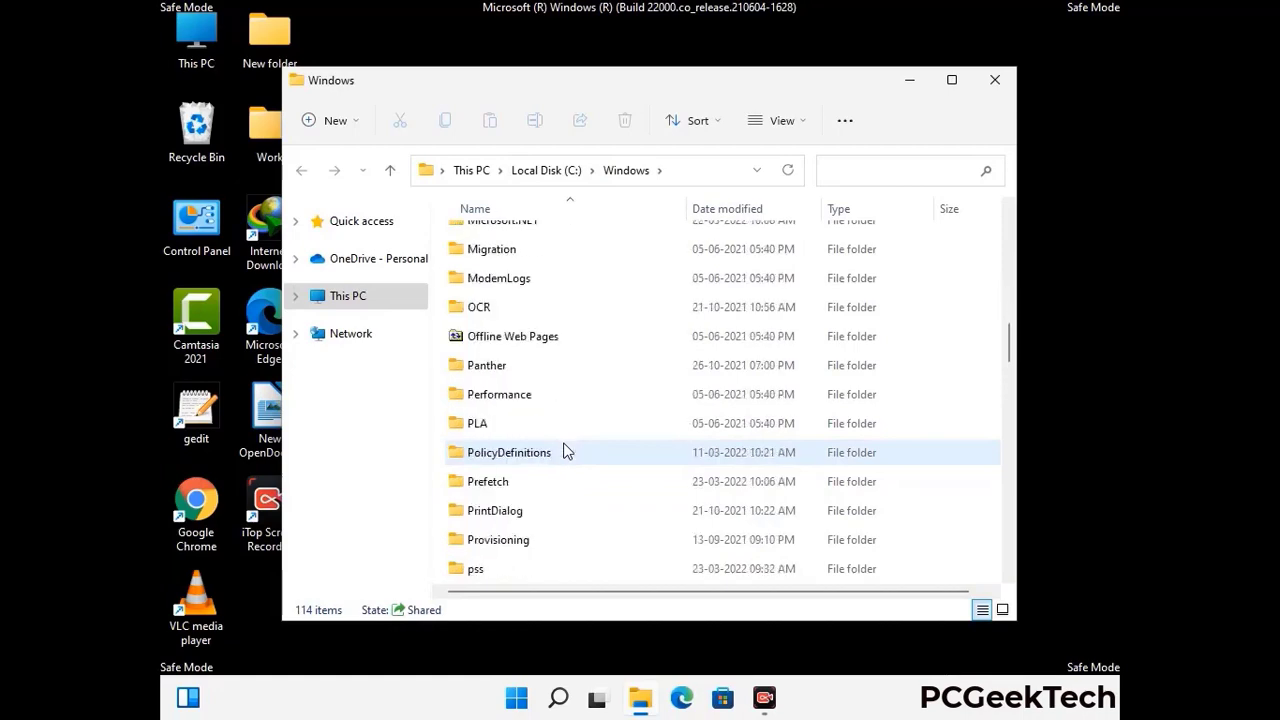
{"action": "scroll", "coordinate": [563, 451], "scroll_direction": "down", "scroll_amount": 6}
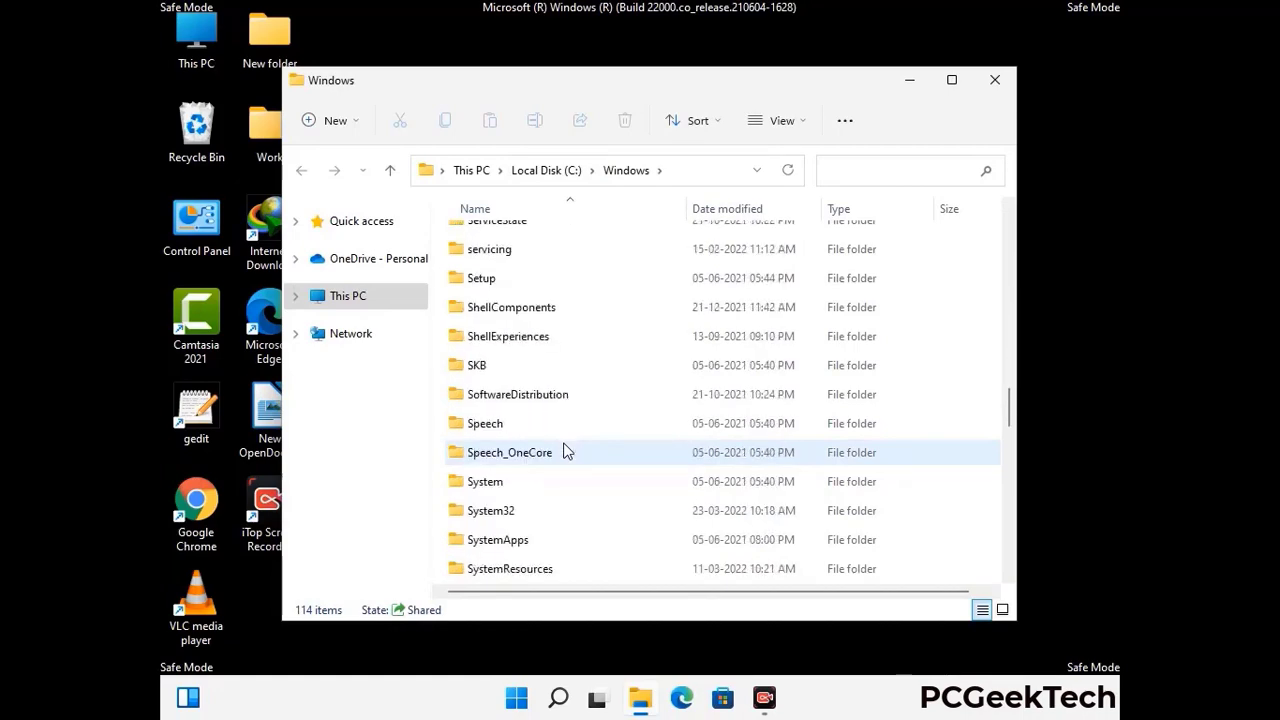
{"action": "scroll", "coordinate": [563, 451], "scroll_direction": "down", "scroll_amount": 2}
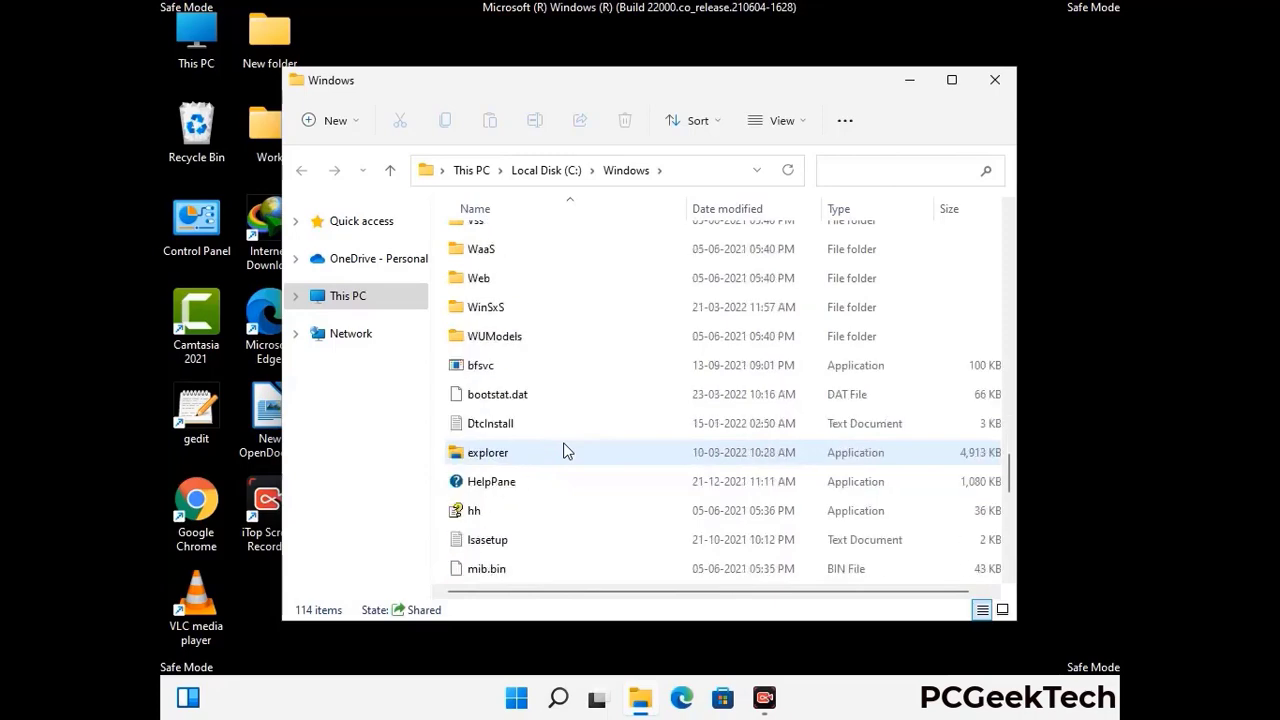
{"action": "scroll", "coordinate": [563, 451], "scroll_direction": "down", "scroll_amount": 8}
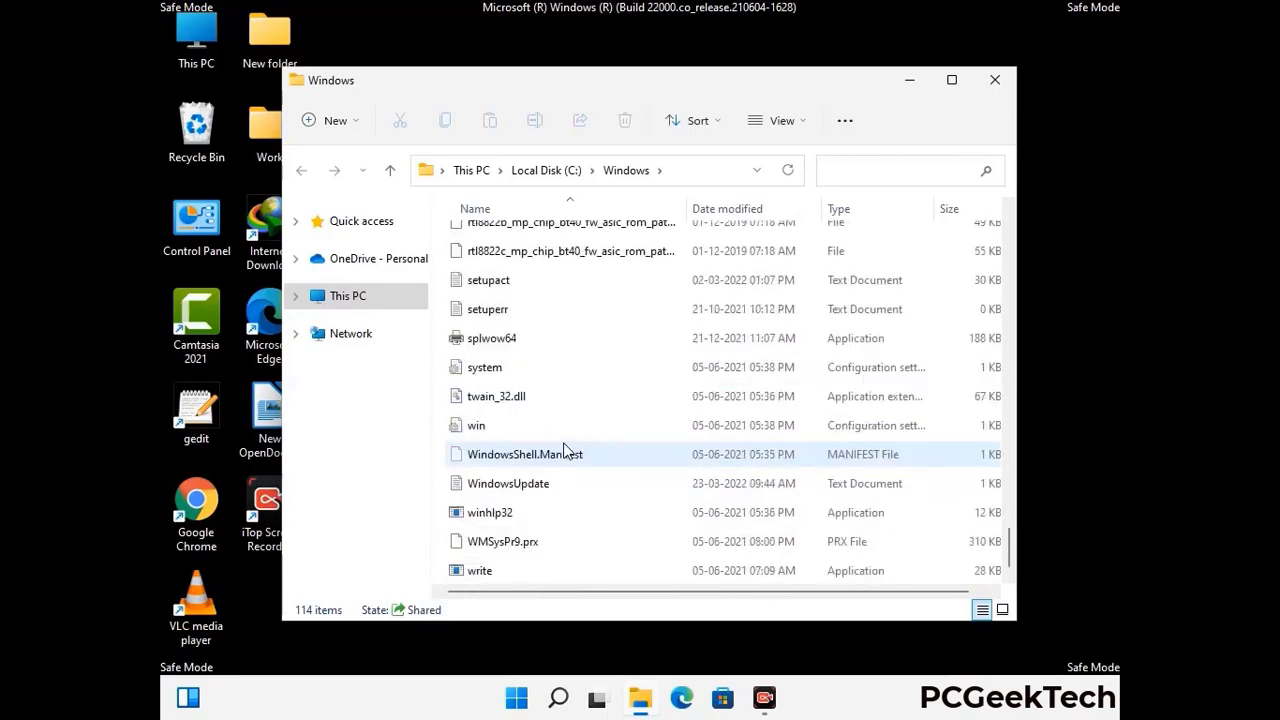
{"action": "scroll", "coordinate": [563, 451], "scroll_direction": "up", "scroll_amount": 9}
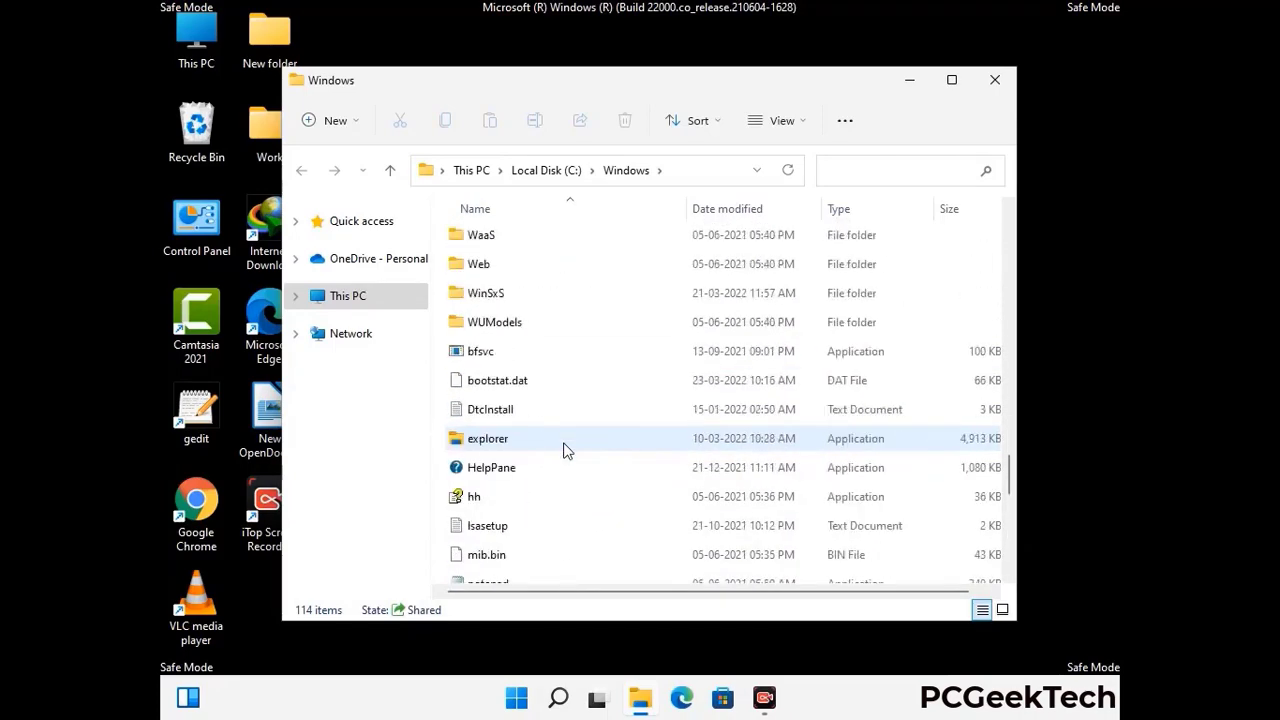
{"action": "scroll", "coordinate": [563, 451], "scroll_direction": "up", "scroll_amount": 4}
{"action": "scroll", "coordinate": [563, 451], "scroll_direction": "up", "scroll_amount": 3}
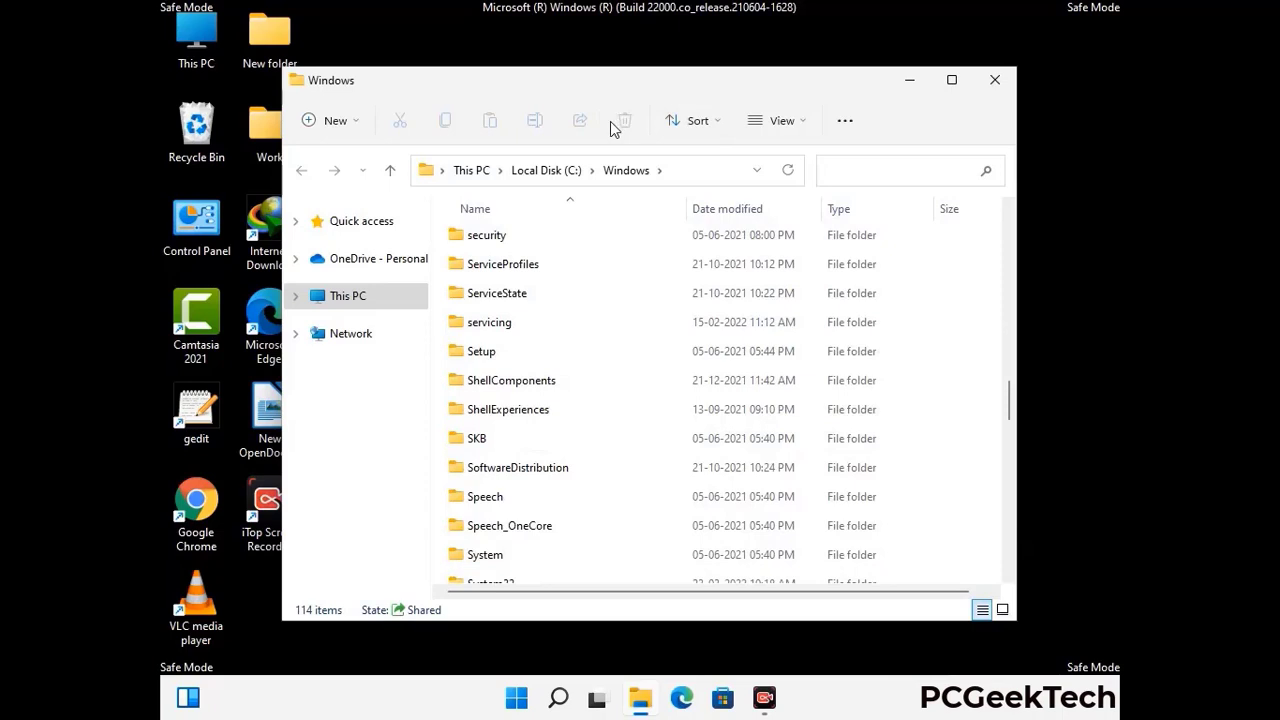
{"action": "left_click", "coordinate": [1000, 79]}
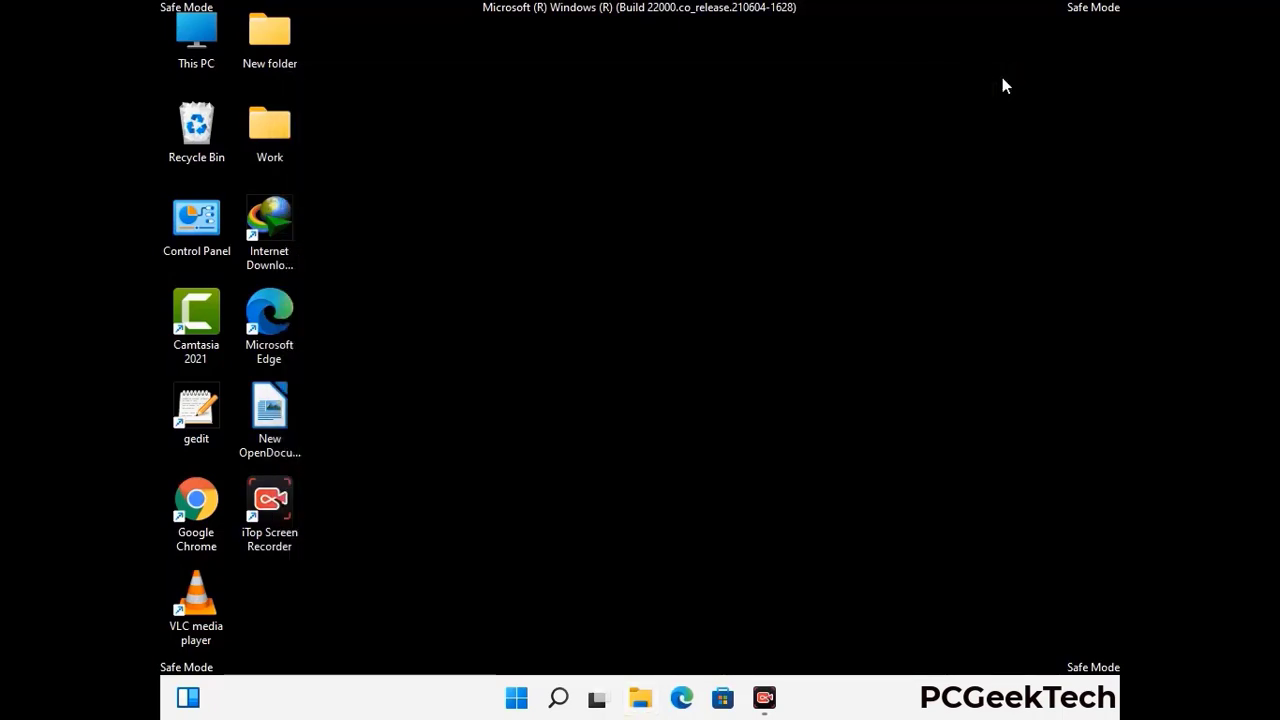
Open %temp% and delete all 100 items in AppData\Local\Temp, then close the window.
{"action": "key", "text": "super+r"}
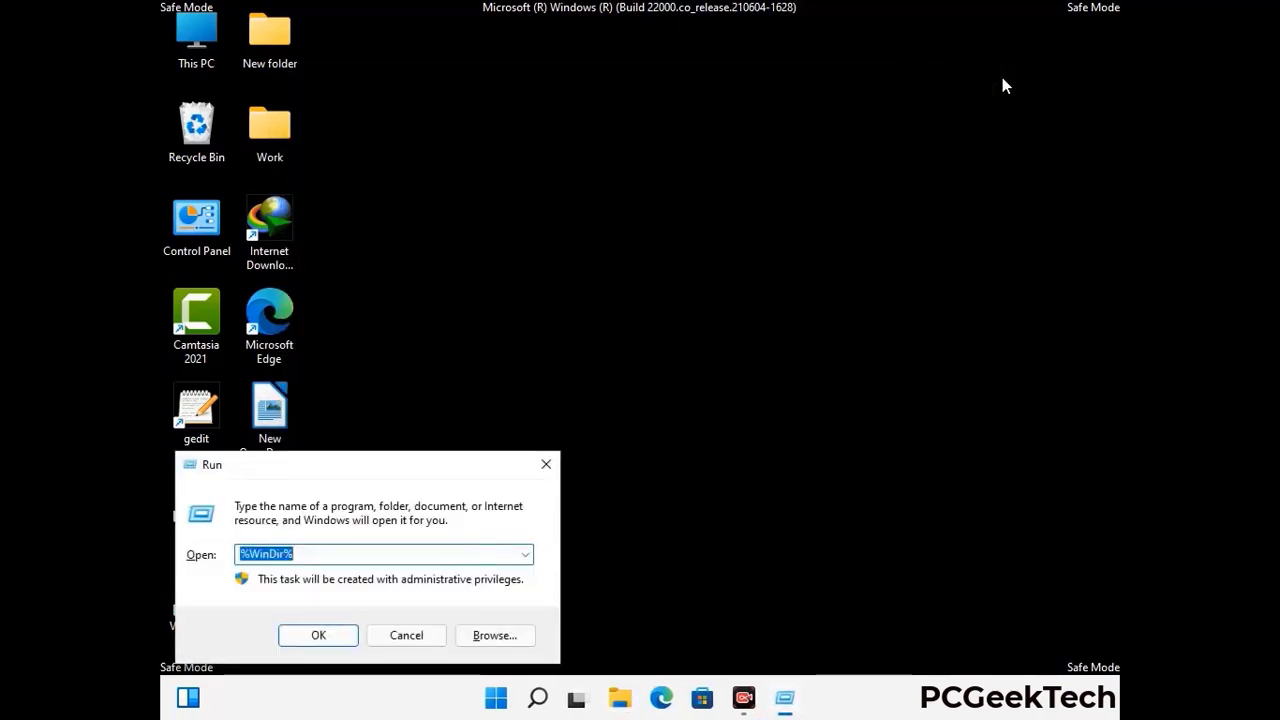
{"action": "left_click_drag", "start_coordinate": [423, 471], "coordinate": [726, 170]}
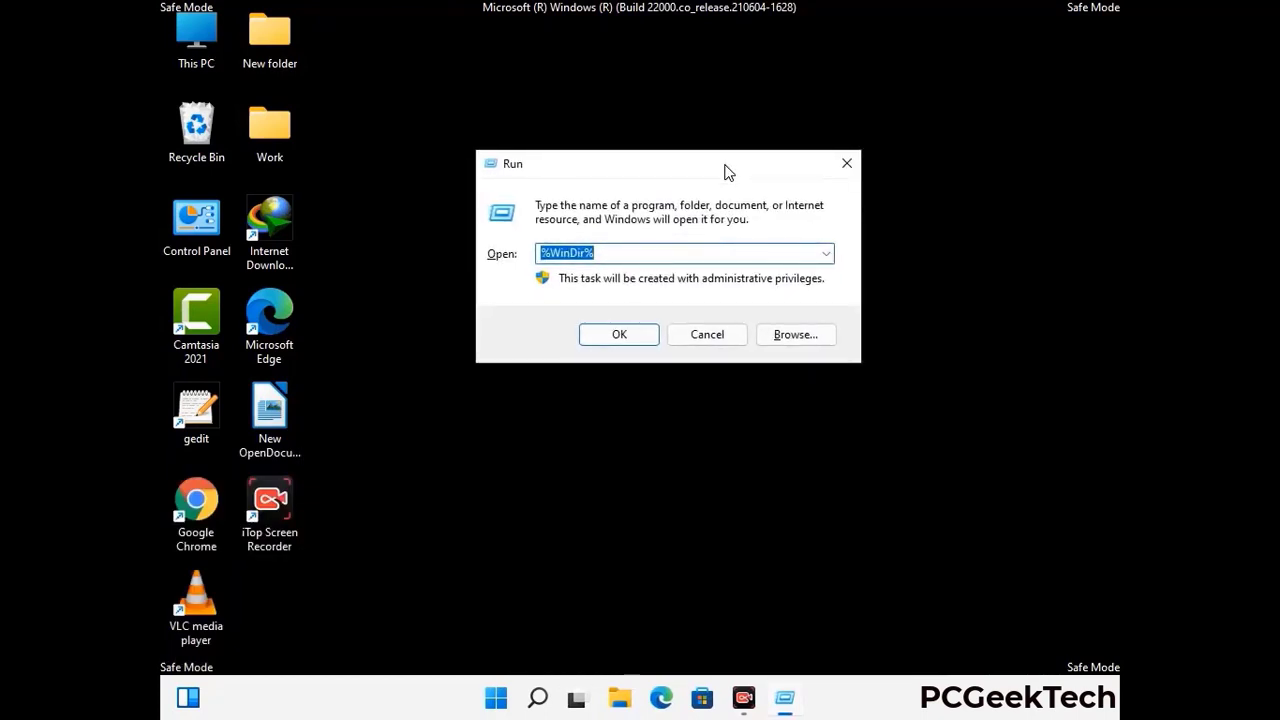
{"action": "type", "text": "%temp"}
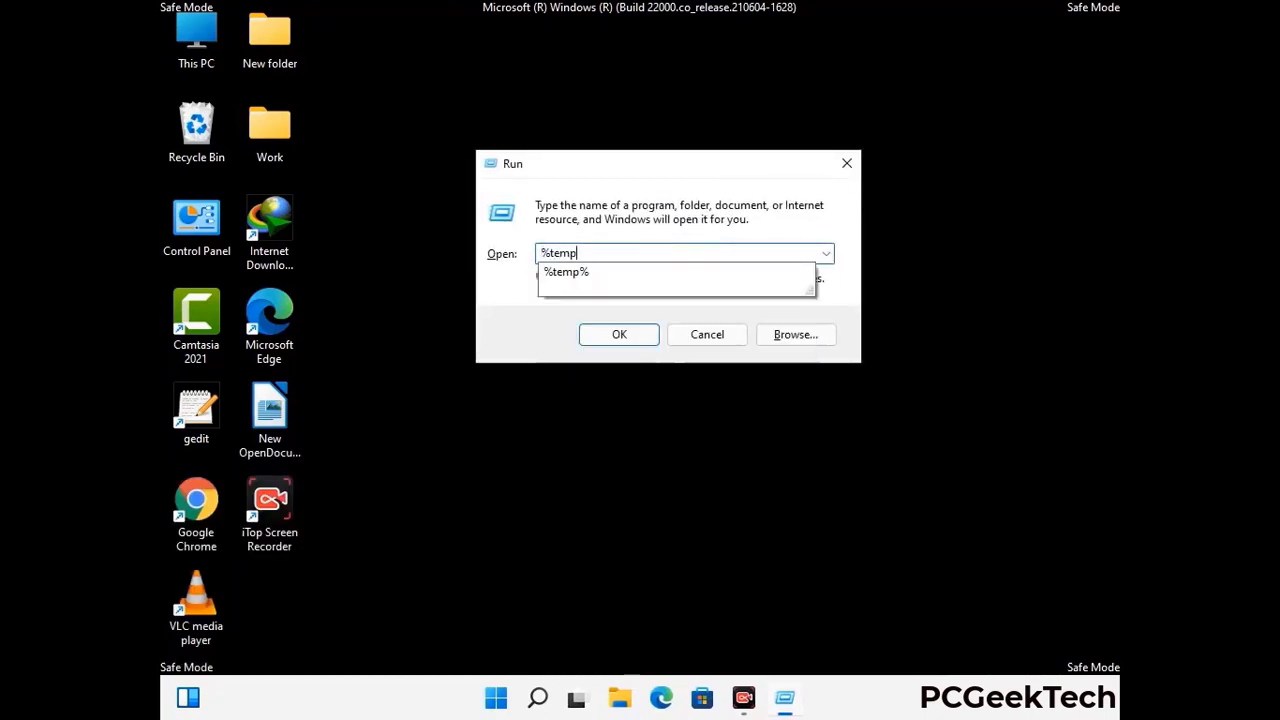
{"action": "type", "text": "%"}
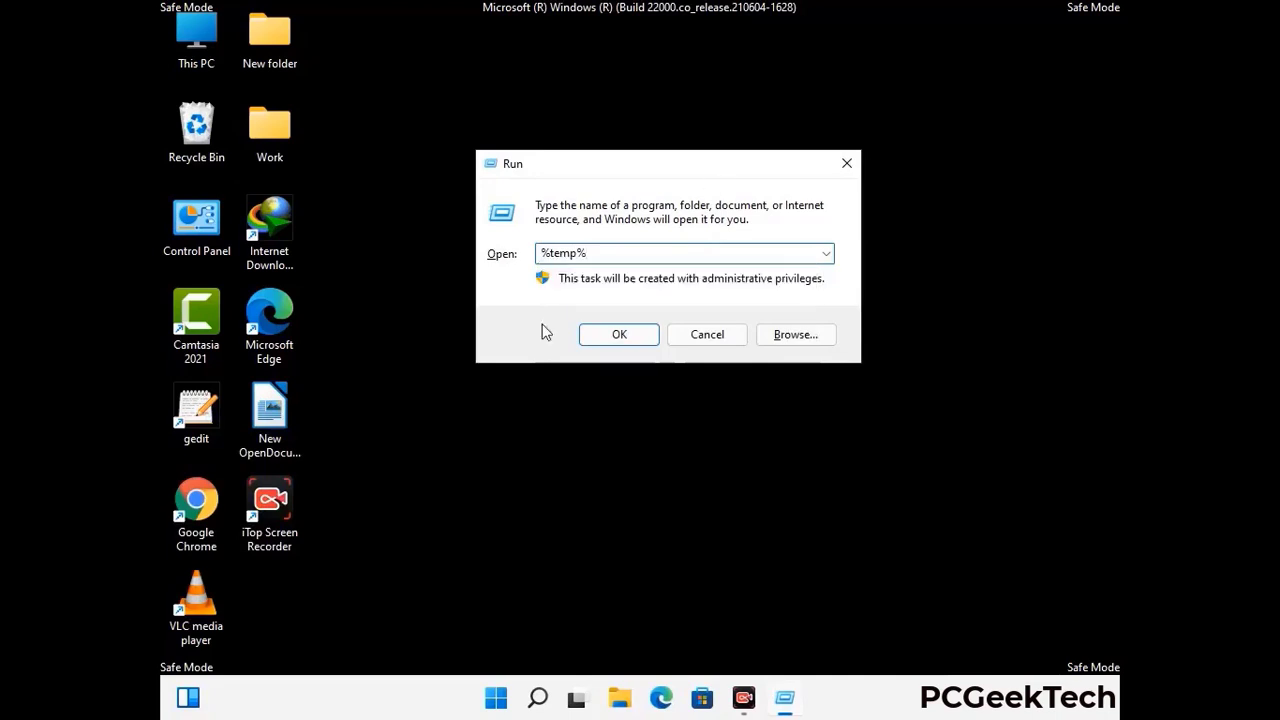
{"action": "left_click", "coordinate": [619, 334]}
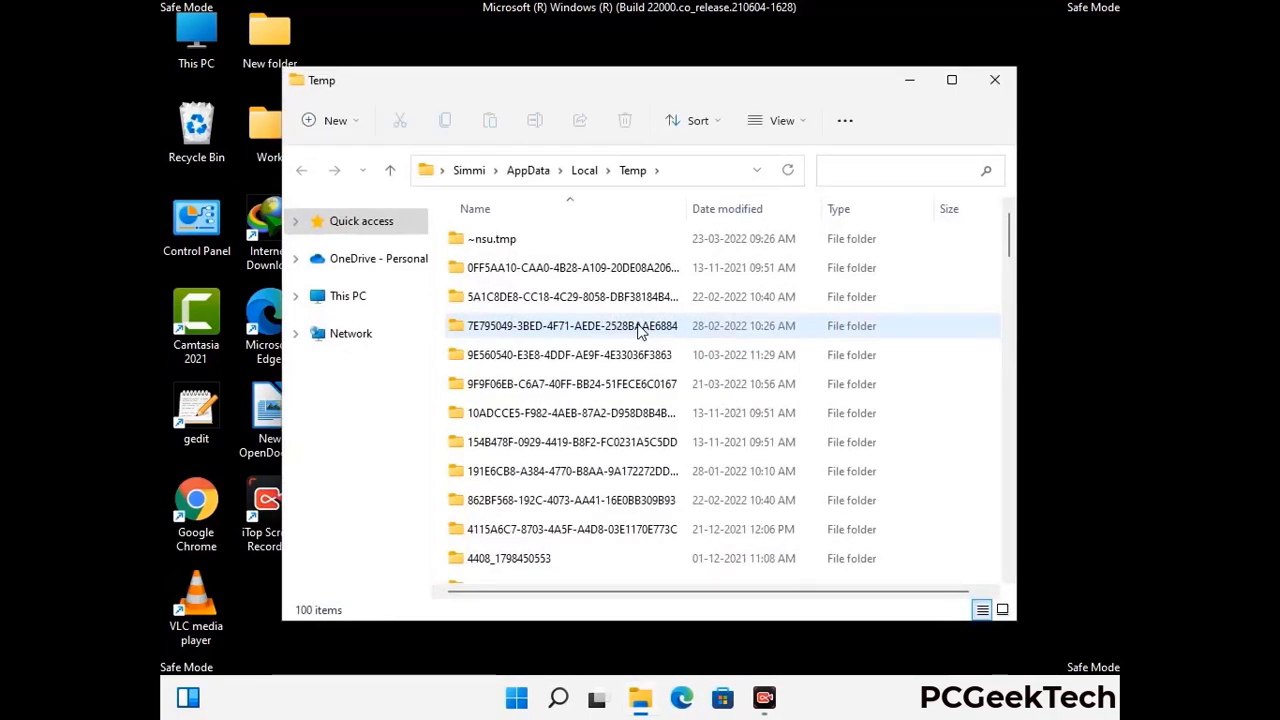
{"action": "left_click", "coordinate": [580, 386]}
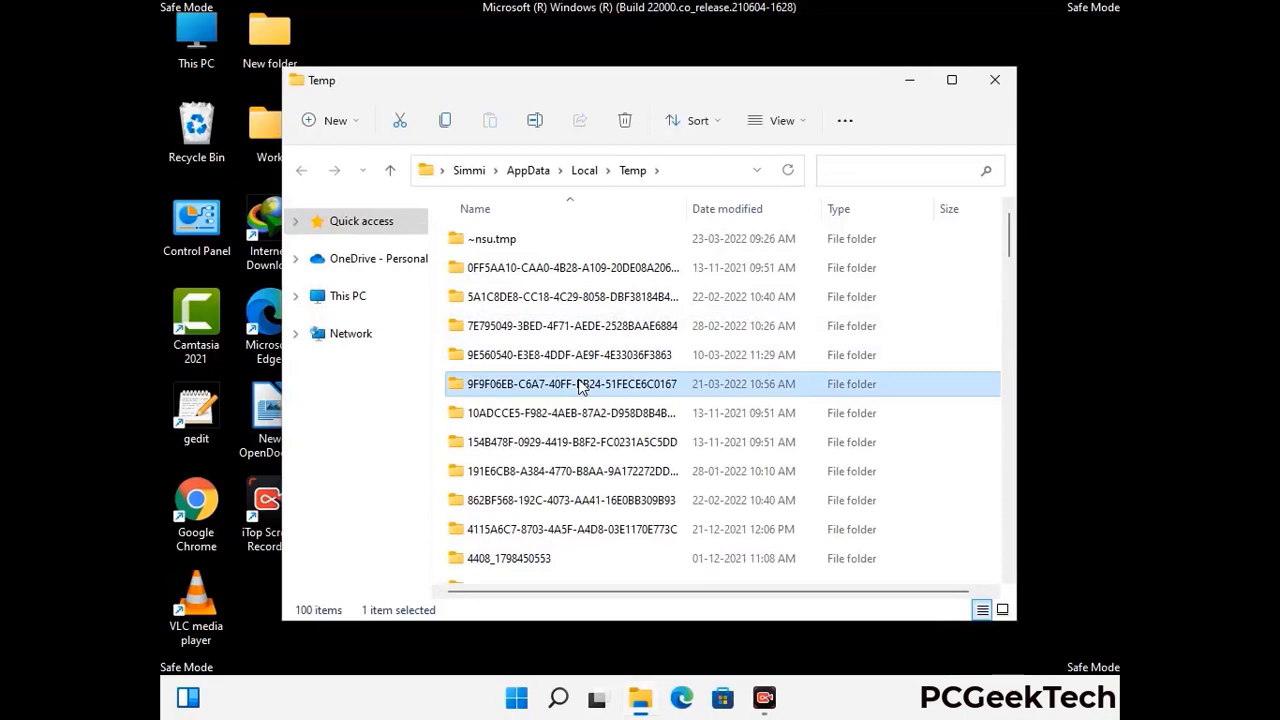
{"action": "key", "text": "ctrl+a"}
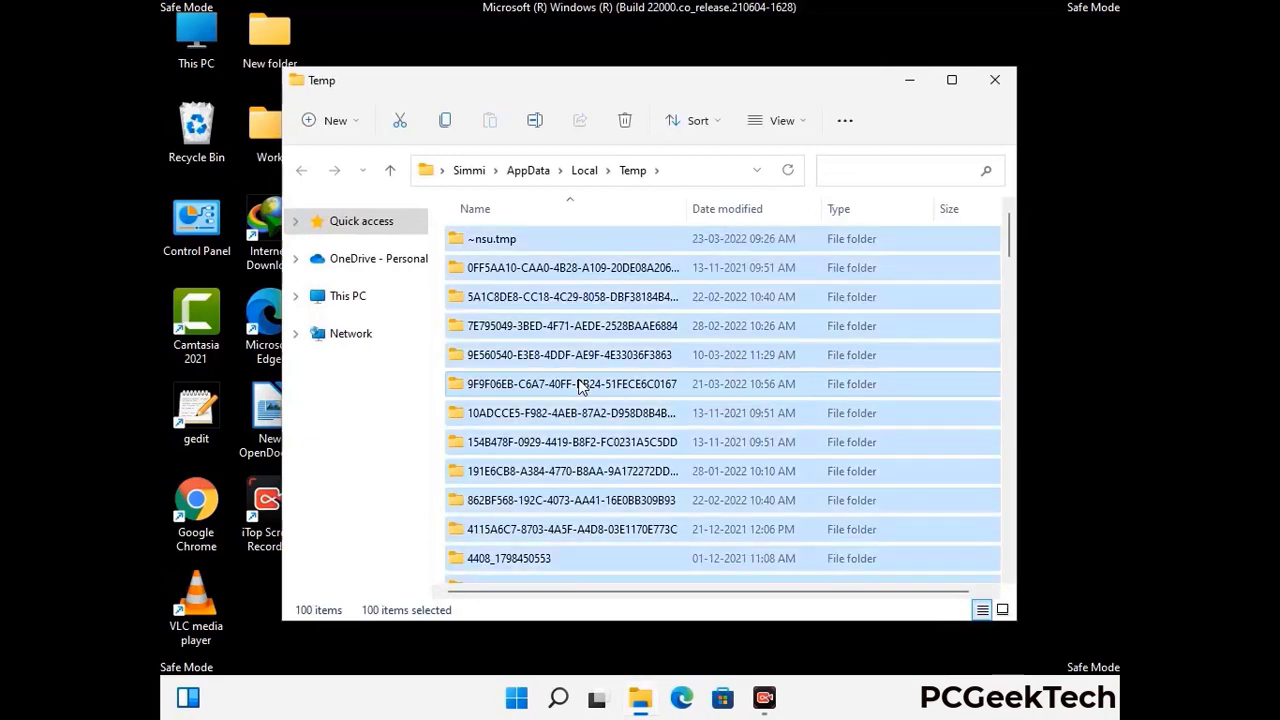
{"action": "left_click", "coordinate": [627, 121]}
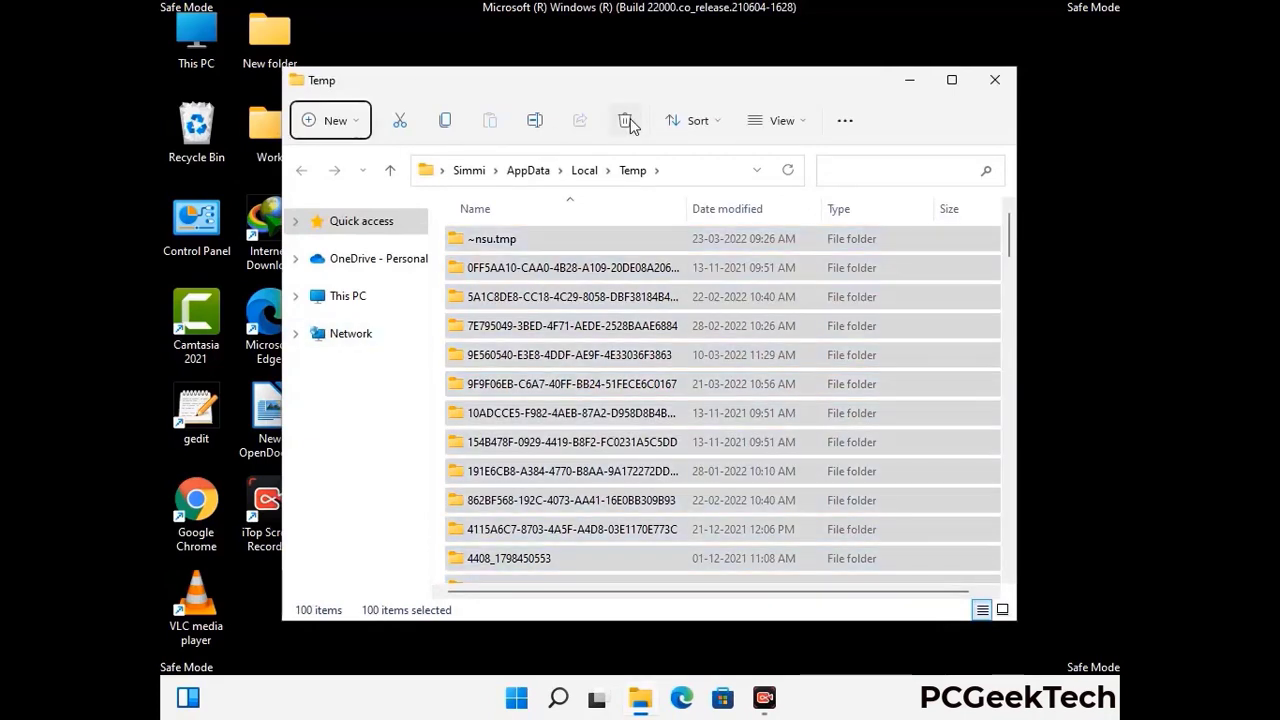
{"action": "left_click", "coordinate": [995, 80]}
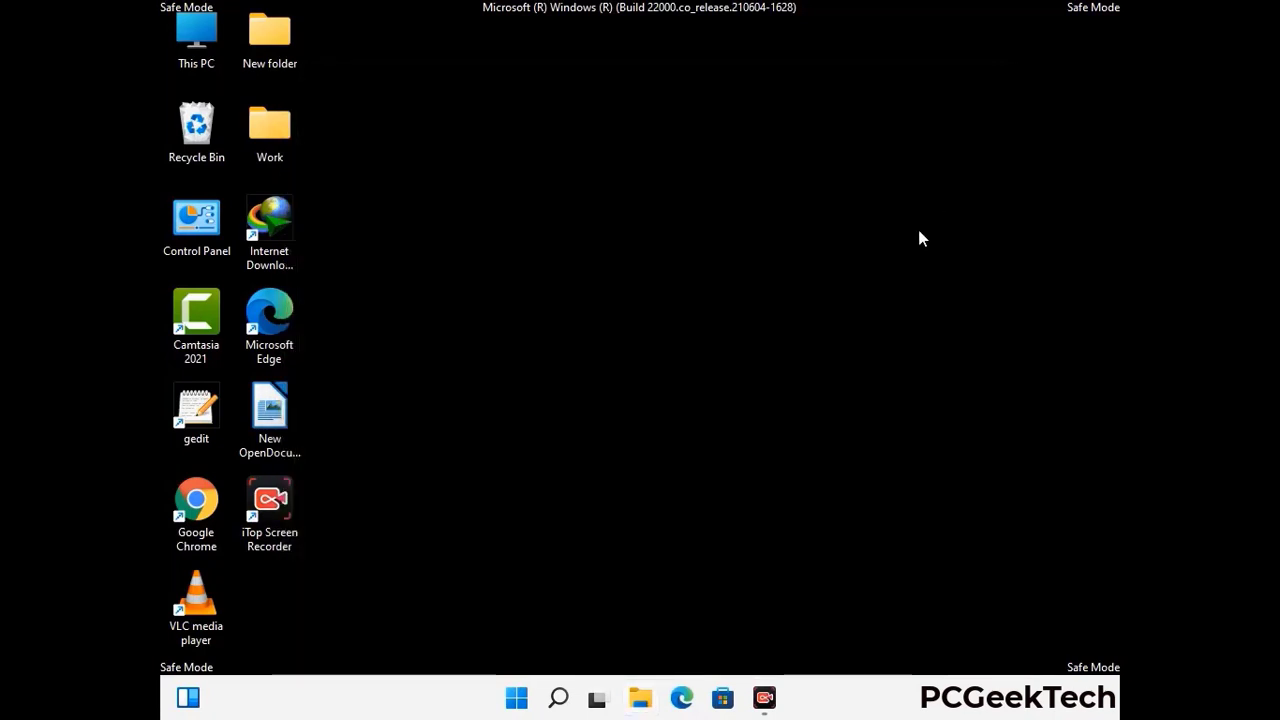
Run temp to open C:\Windows\Temp, delete all six items, and close the window.
{"action": "key", "text": "super+r"}
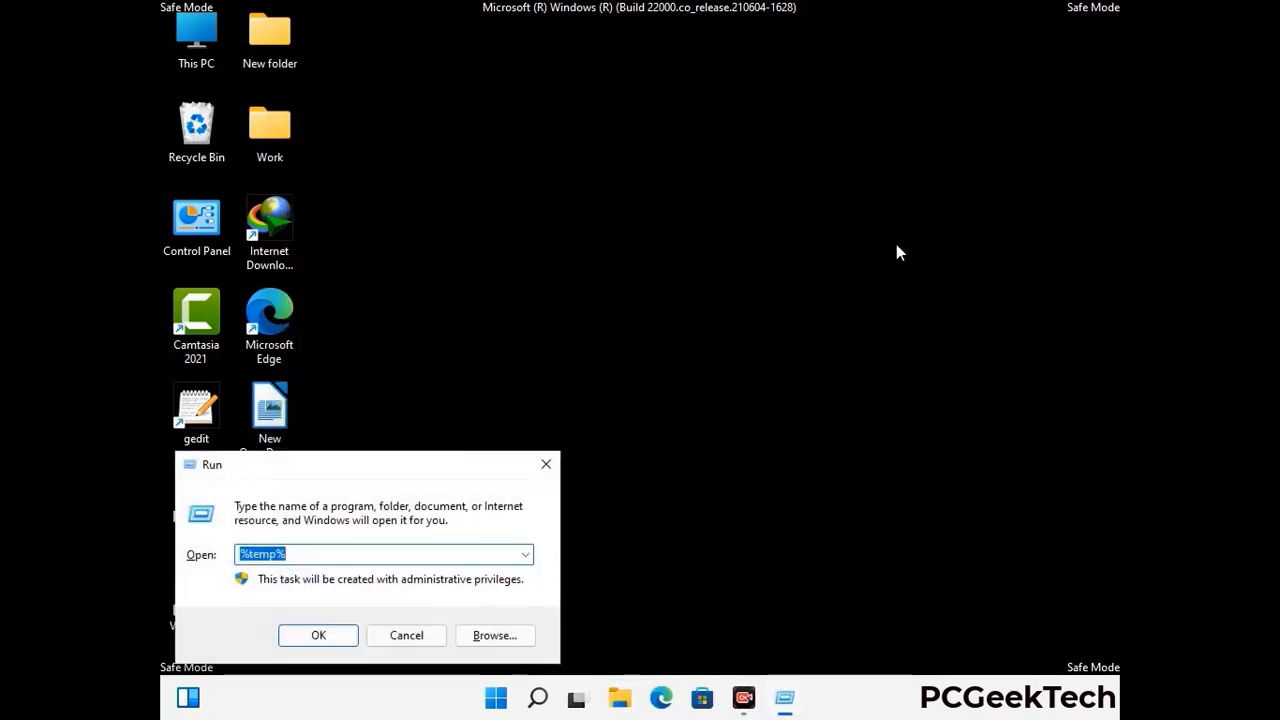
{"action": "left_click_drag", "start_coordinate": [444, 461], "coordinate": [730, 185]}
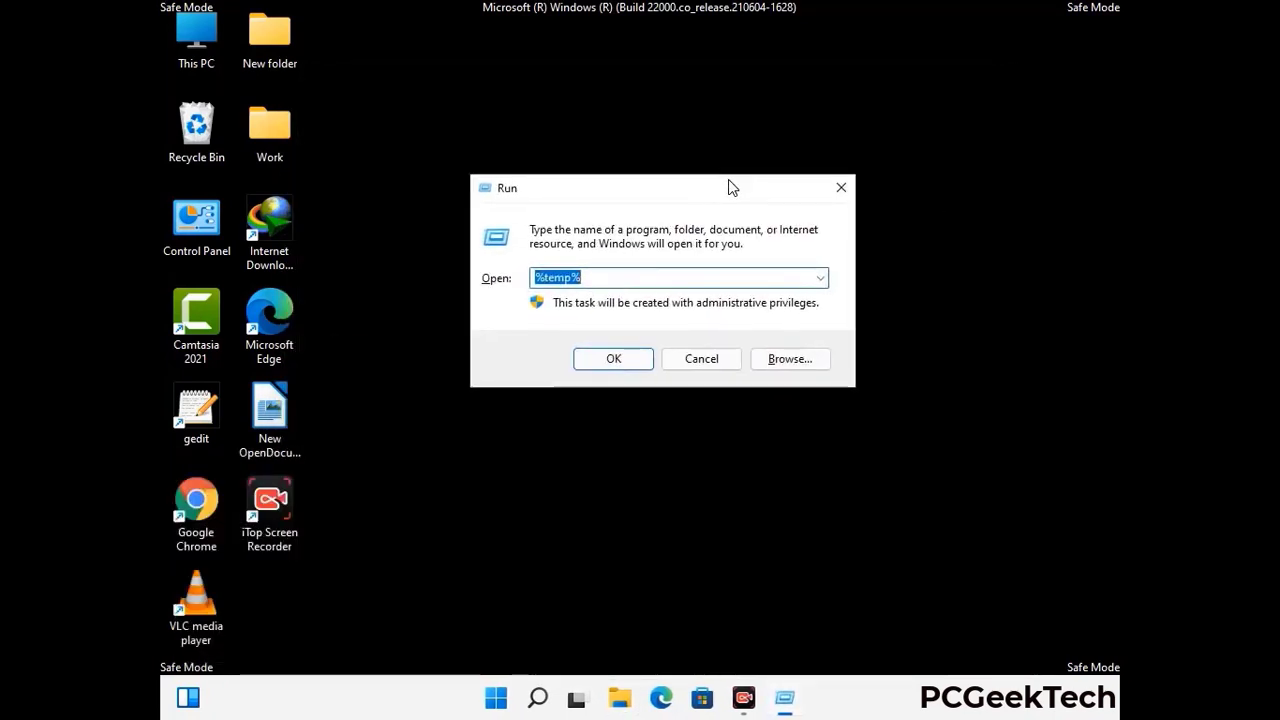
{"action": "type", "text": "temp"}
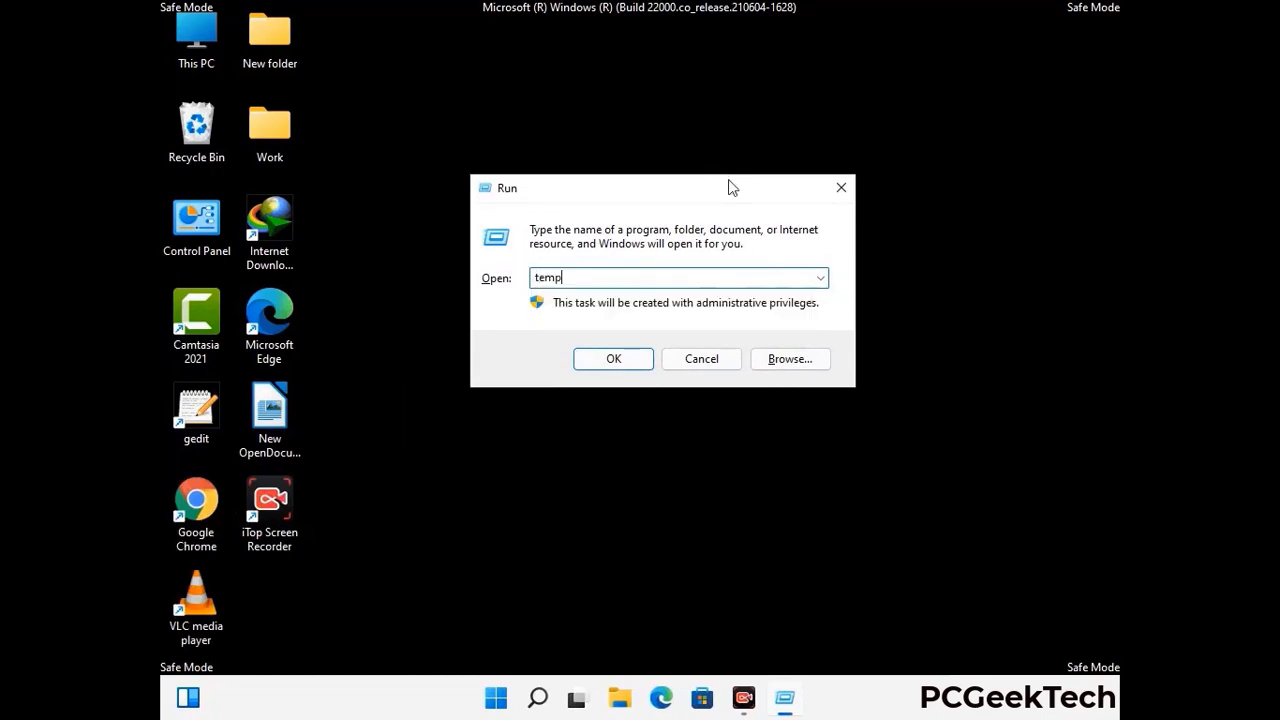
{"action": "key", "text": "Return"}
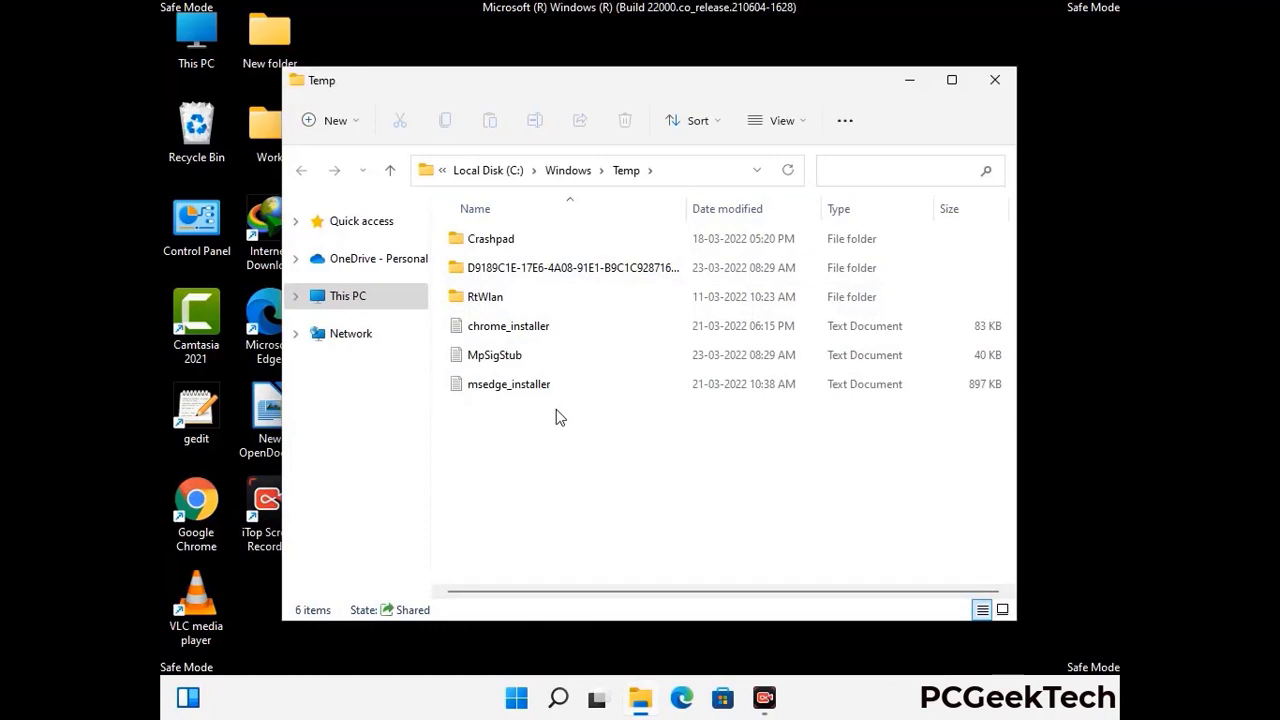
{"action": "key", "text": "ctrl+a"}
{"action": "left_click", "coordinate": [625, 121]}
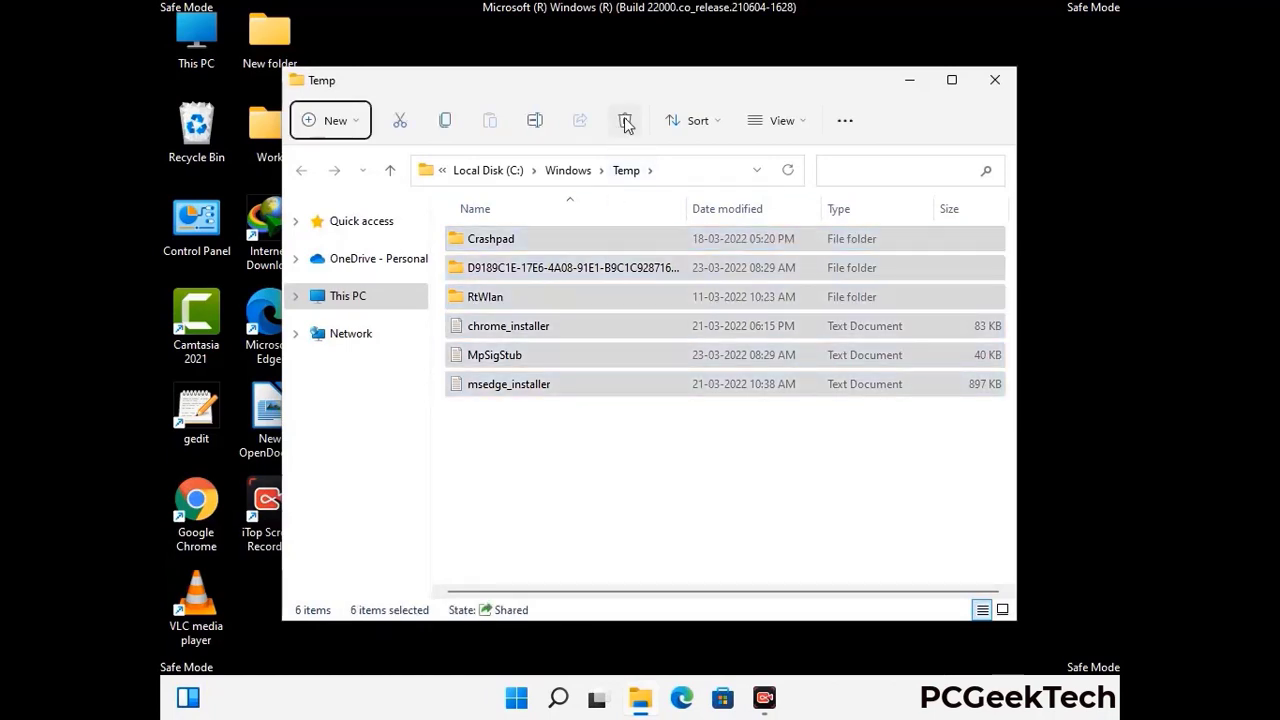
{"action": "left_click", "coordinate": [996, 81]}
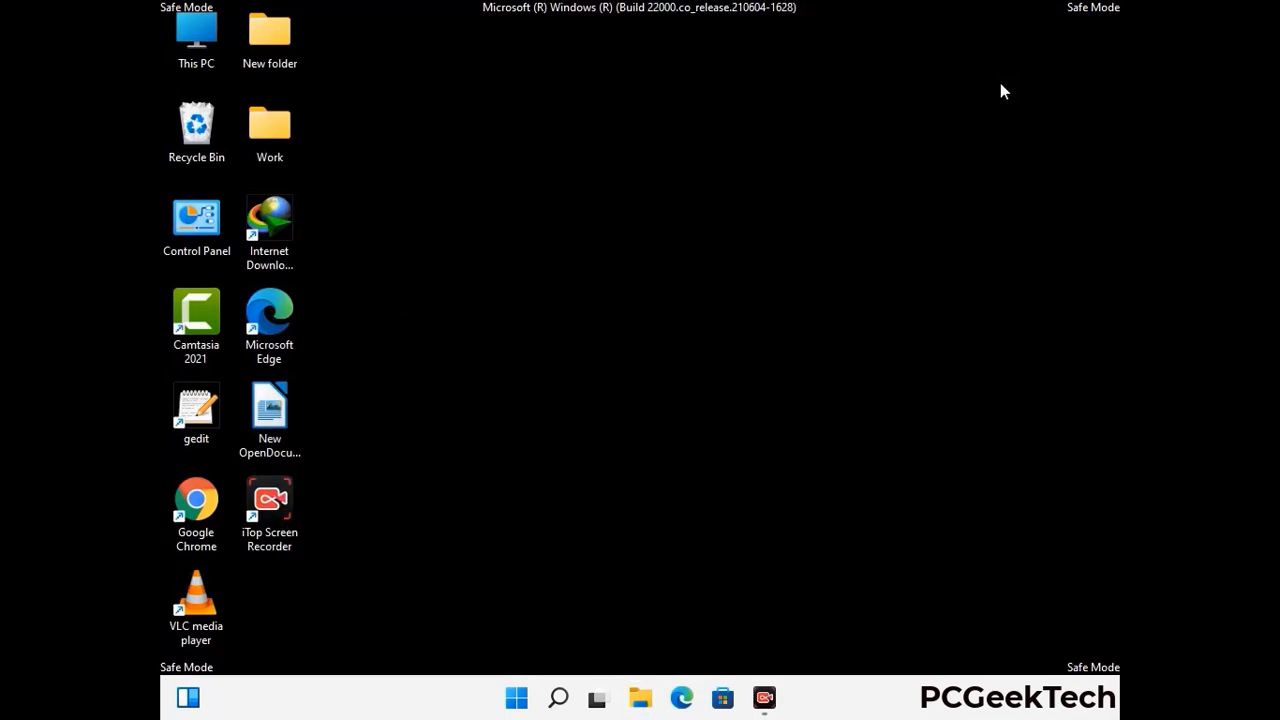
Launch Registry Editor by running regedit from the Run box.
{"action": "key", "text": "super+r"}
{"action": "left_click_drag", "start_coordinate": [391, 466], "coordinate": [666, 159]}
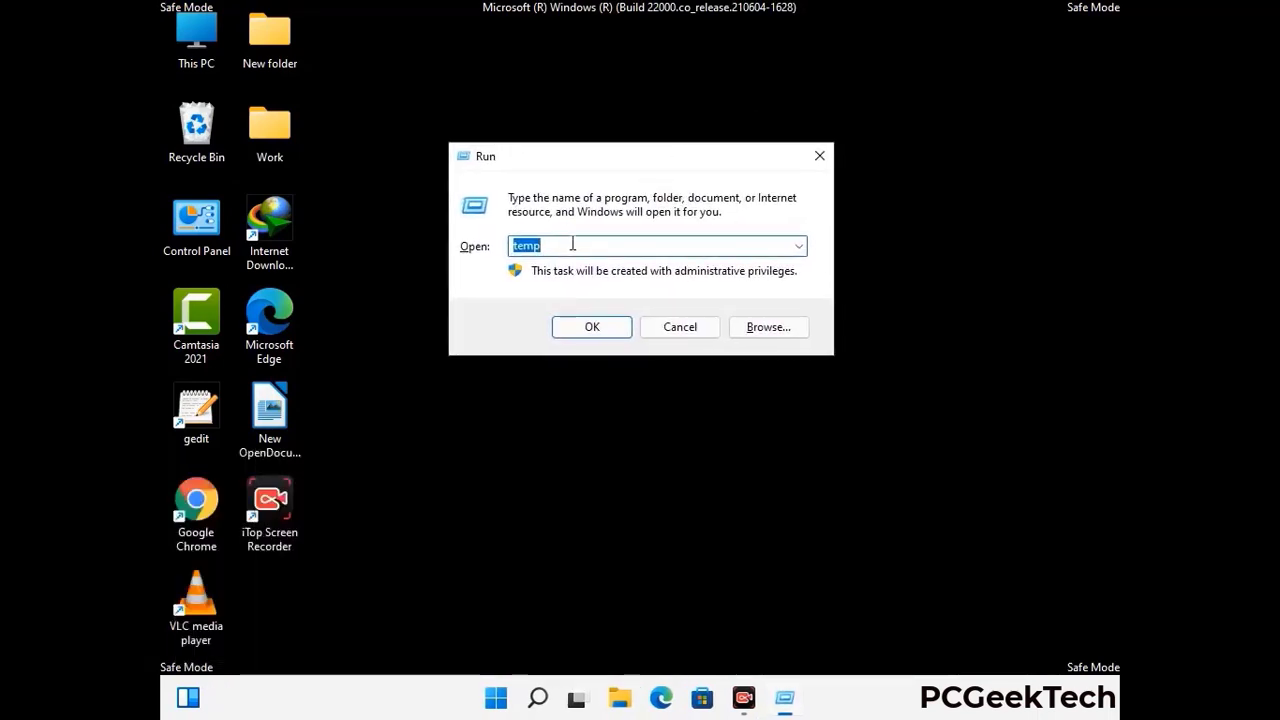
{"action": "type", "text": "regedit"}
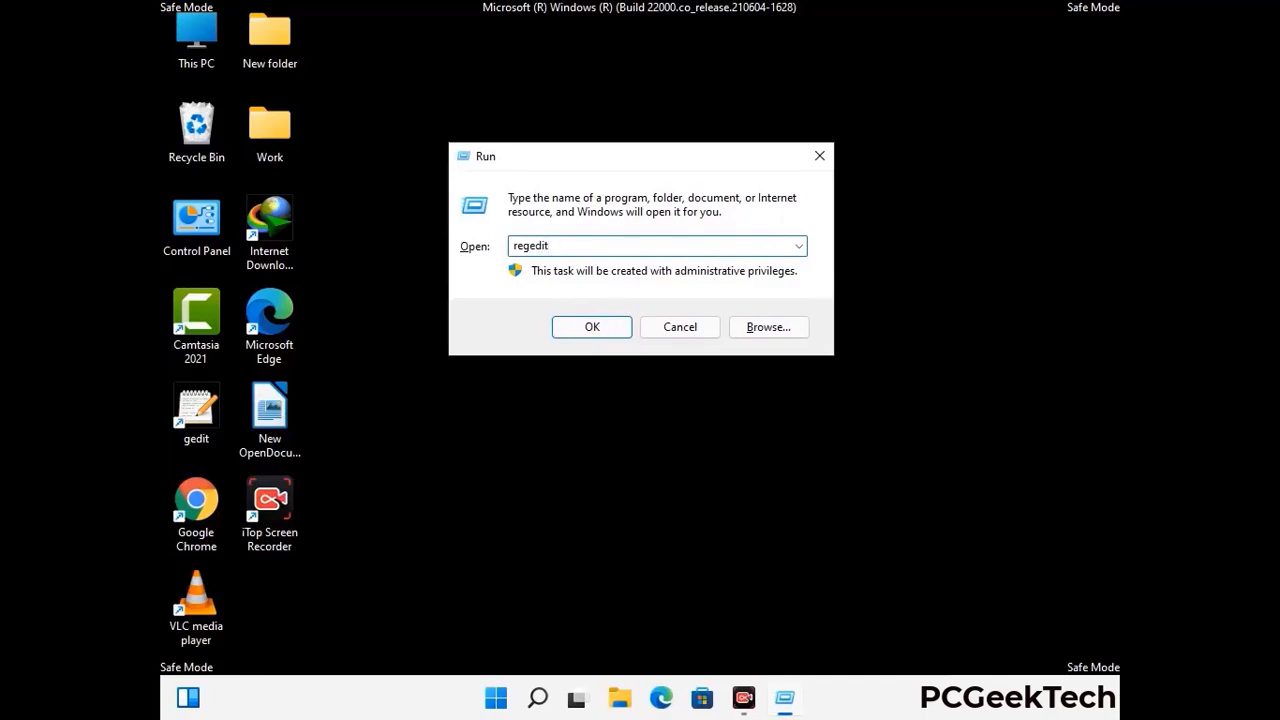
{"action": "key", "text": "Return"}
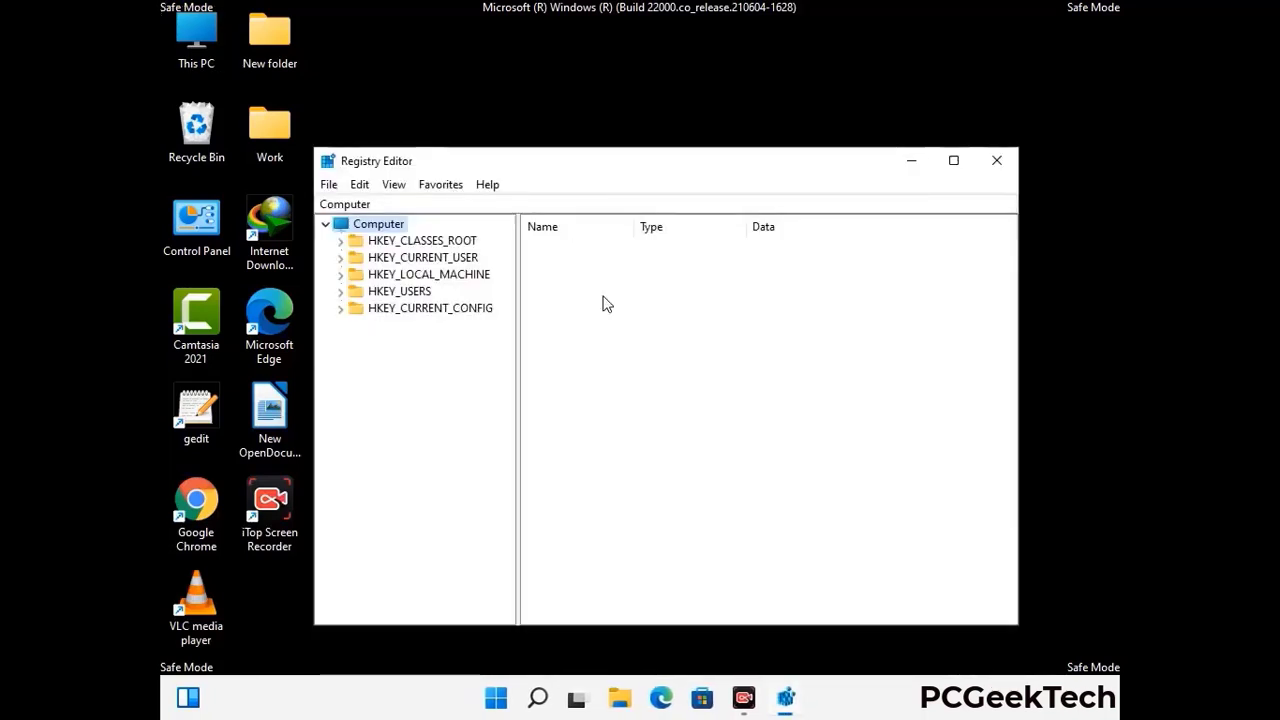
Expand HKEY_CURRENT_USER, then Software, then Microsoft in the registry tree.
{"action": "left_click", "coordinate": [428, 274]}
{"action": "left_click", "coordinate": [340, 257]}
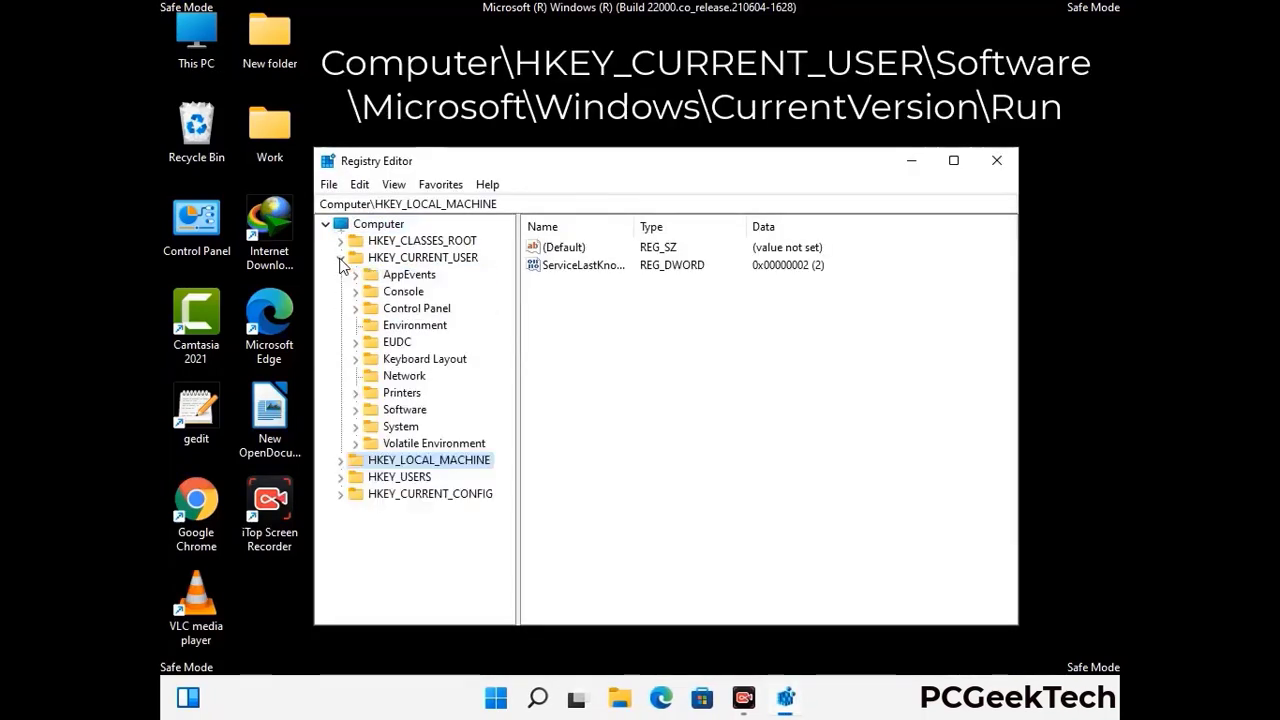
{"action": "left_click", "coordinate": [399, 413]}
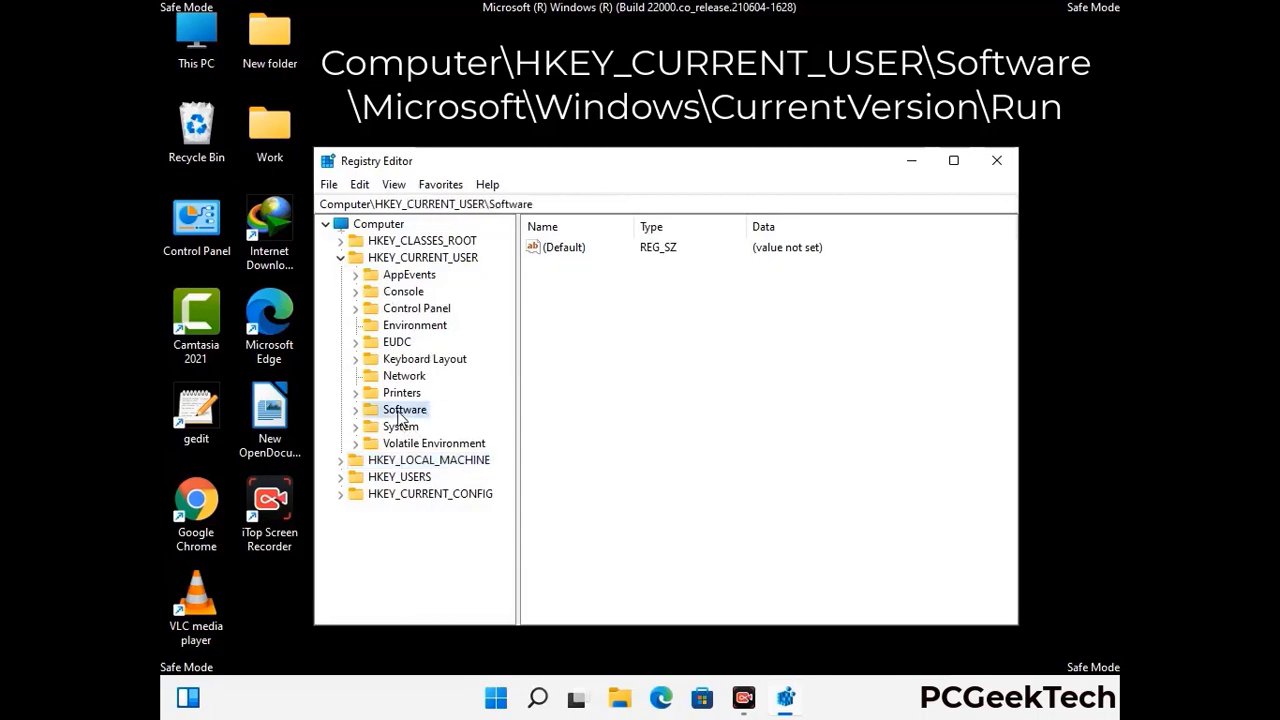
{"action": "left_click", "coordinate": [356, 411]}
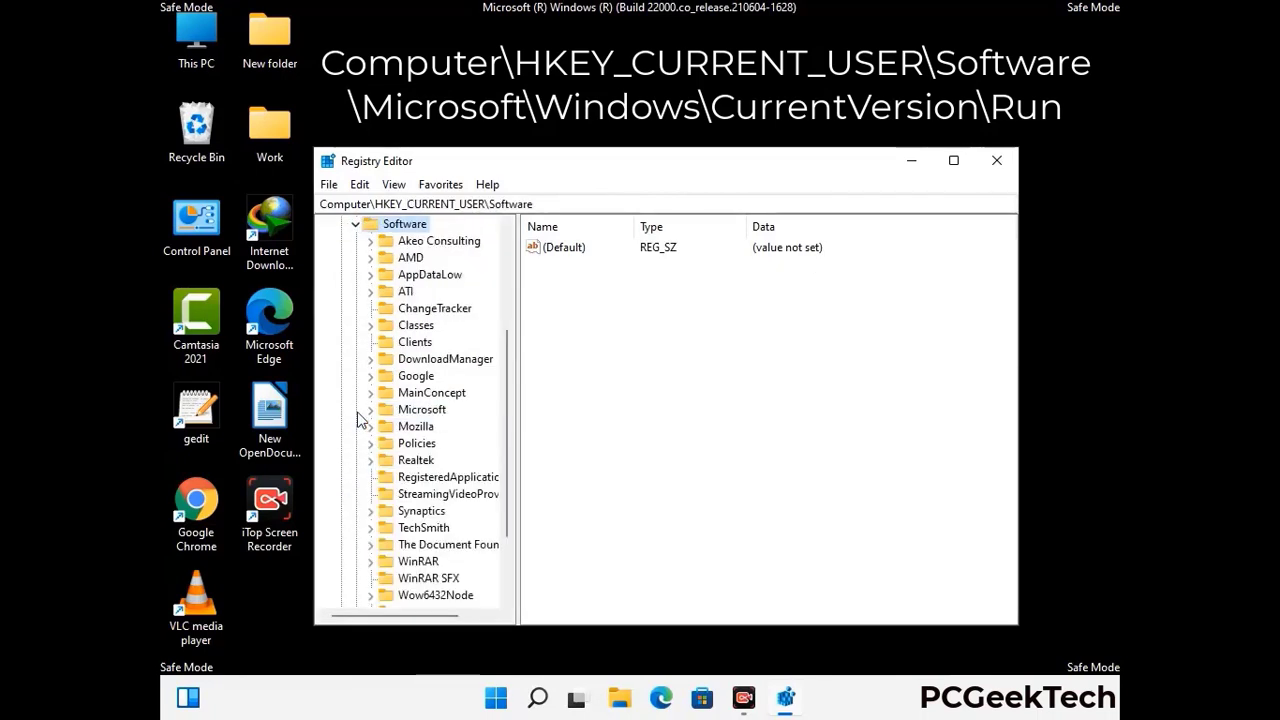
{"action": "left_click", "coordinate": [416, 410]}
{"action": "left_click", "coordinate": [370, 410]}
Open Windows, then CurrentVersion, and select the Run key to list its startup values.
{"action": "scroll", "coordinate": [462, 437], "scroll_direction": "down", "scroll_amount": 2}
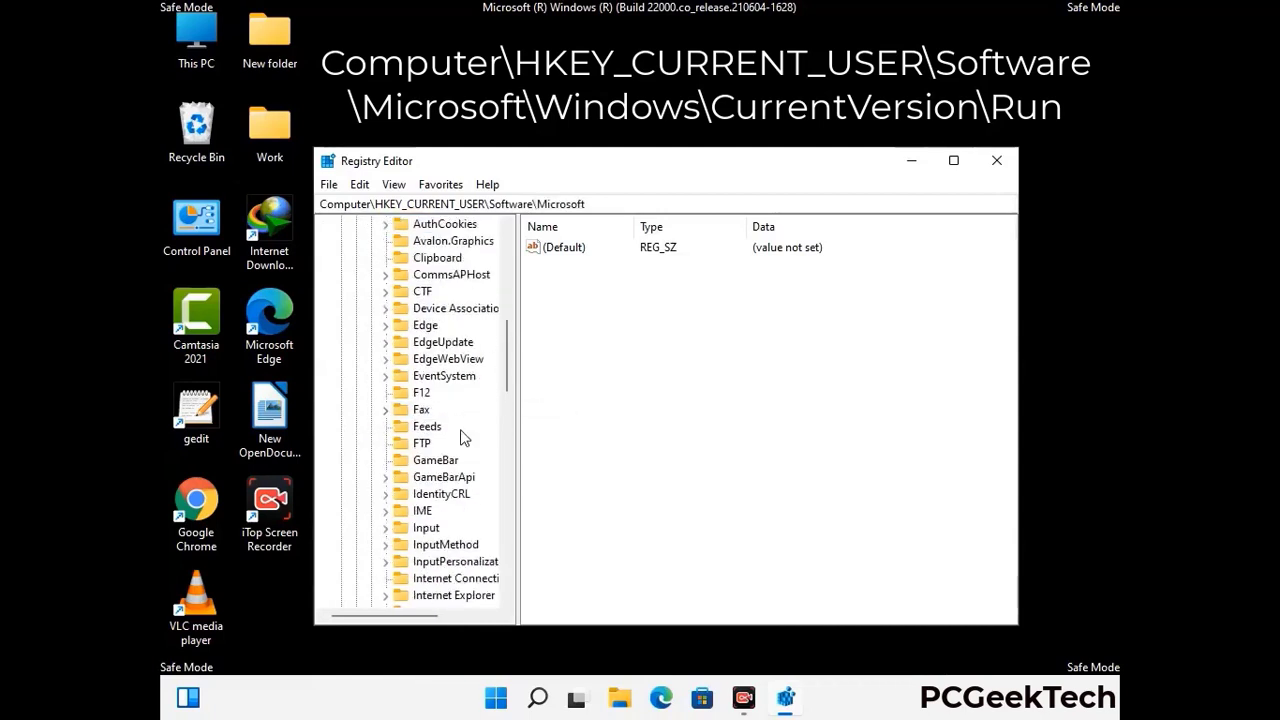
{"action": "scroll", "coordinate": [462, 437], "scroll_direction": "down", "scroll_amount": 3}
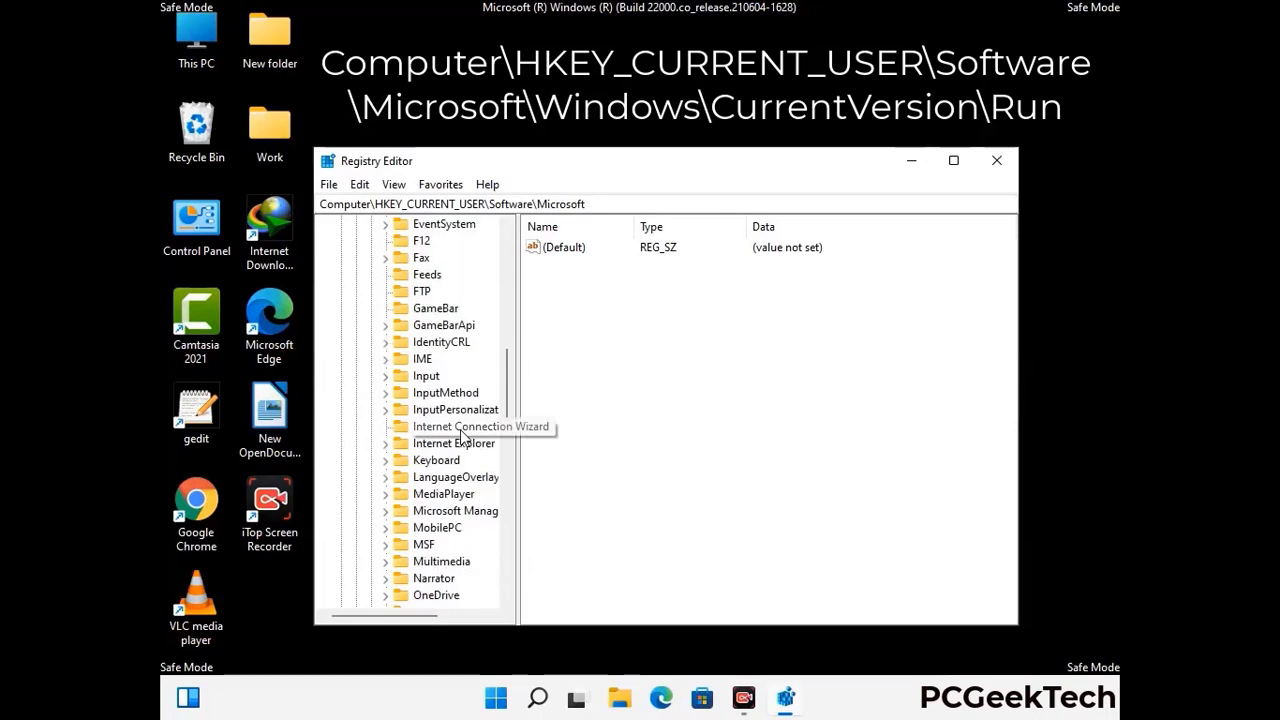
{"action": "scroll", "coordinate": [462, 437], "scroll_direction": "down", "scroll_amount": 2}
{"action": "scroll", "coordinate": [462, 437], "scroll_direction": "down", "scroll_amount": 7}
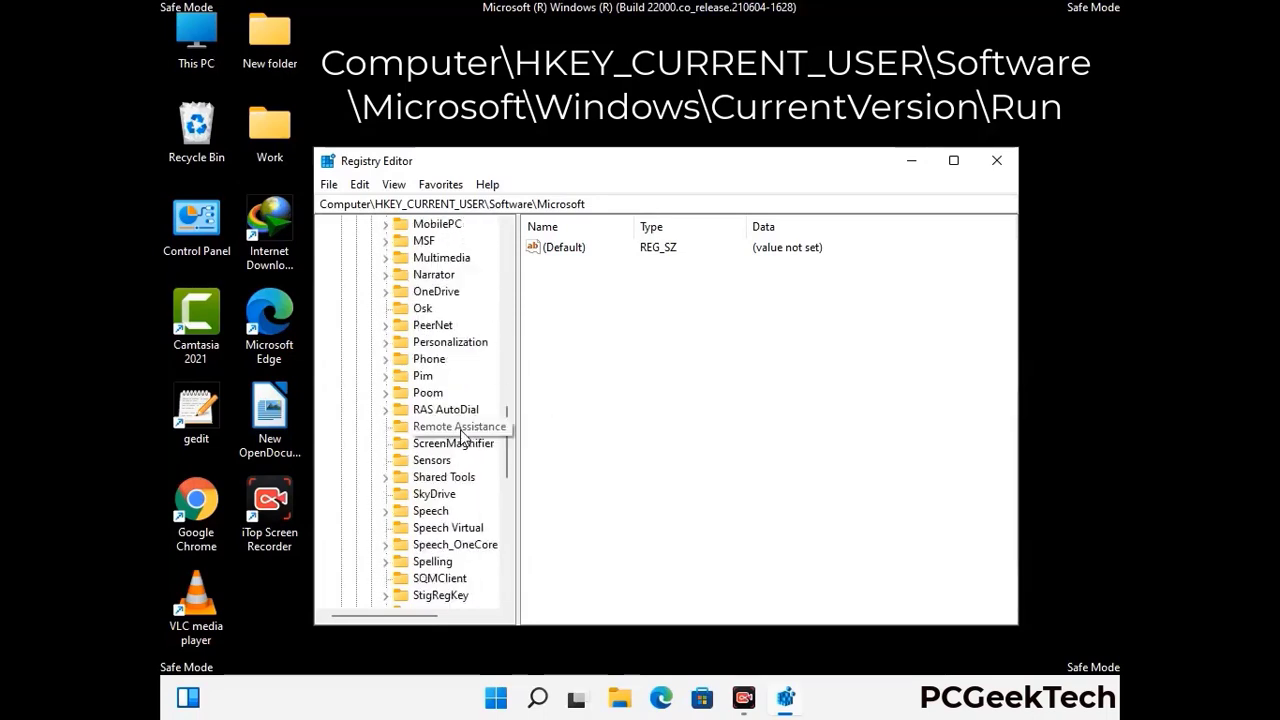
{"action": "scroll", "coordinate": [462, 437], "scroll_direction": "down", "scroll_amount": 2}
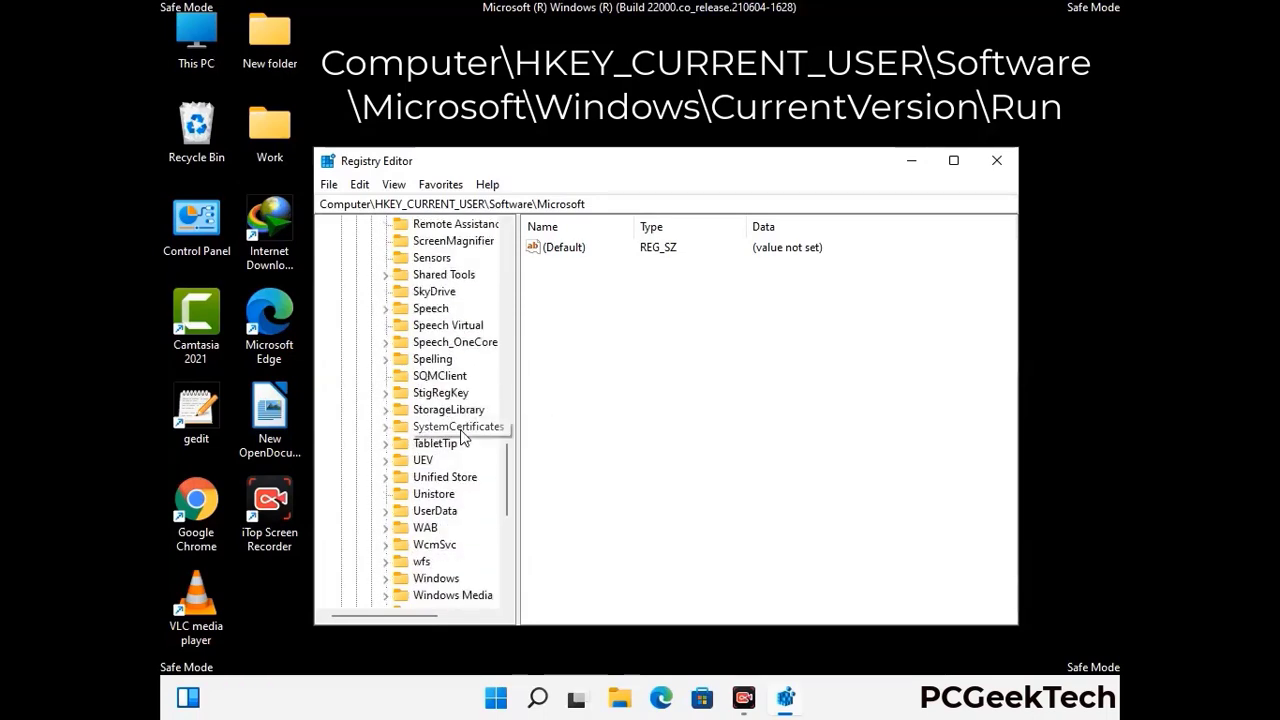
{"action": "scroll", "coordinate": [462, 437], "scroll_direction": "down", "scroll_amount": 1}
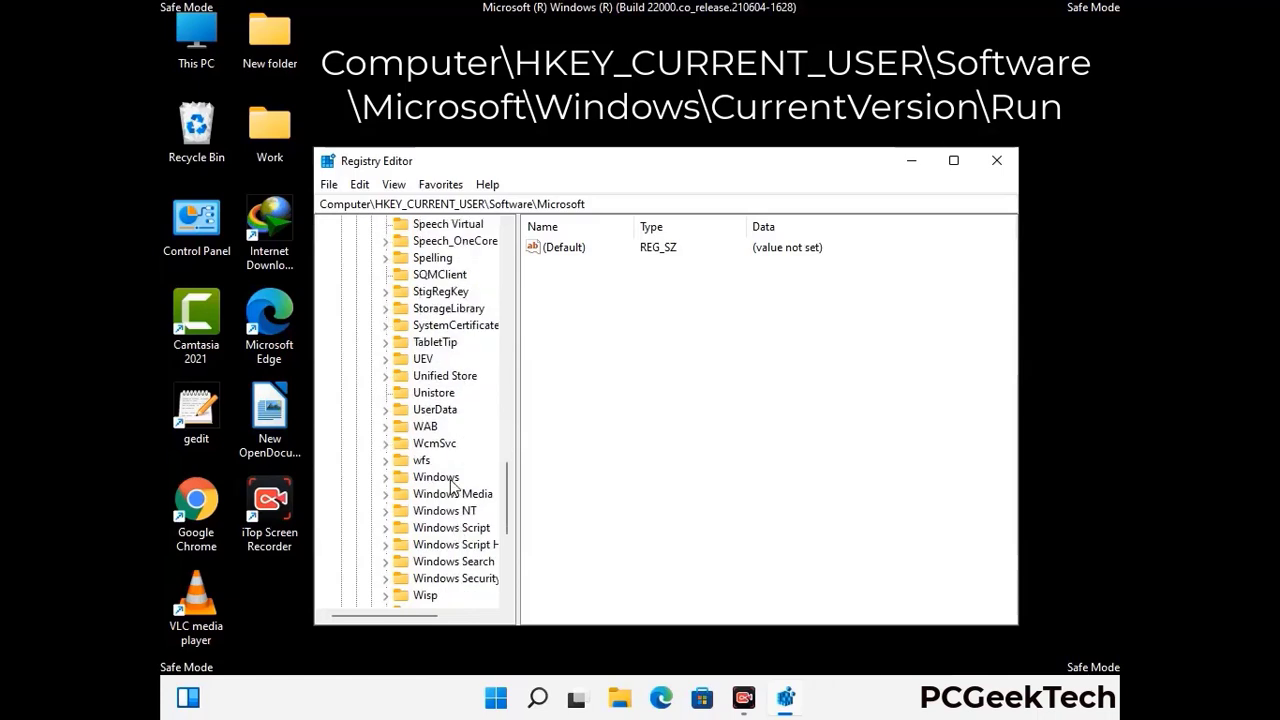
{"action": "double_click", "coordinate": [463, 476]}
{"action": "double_click", "coordinate": [464, 464]}
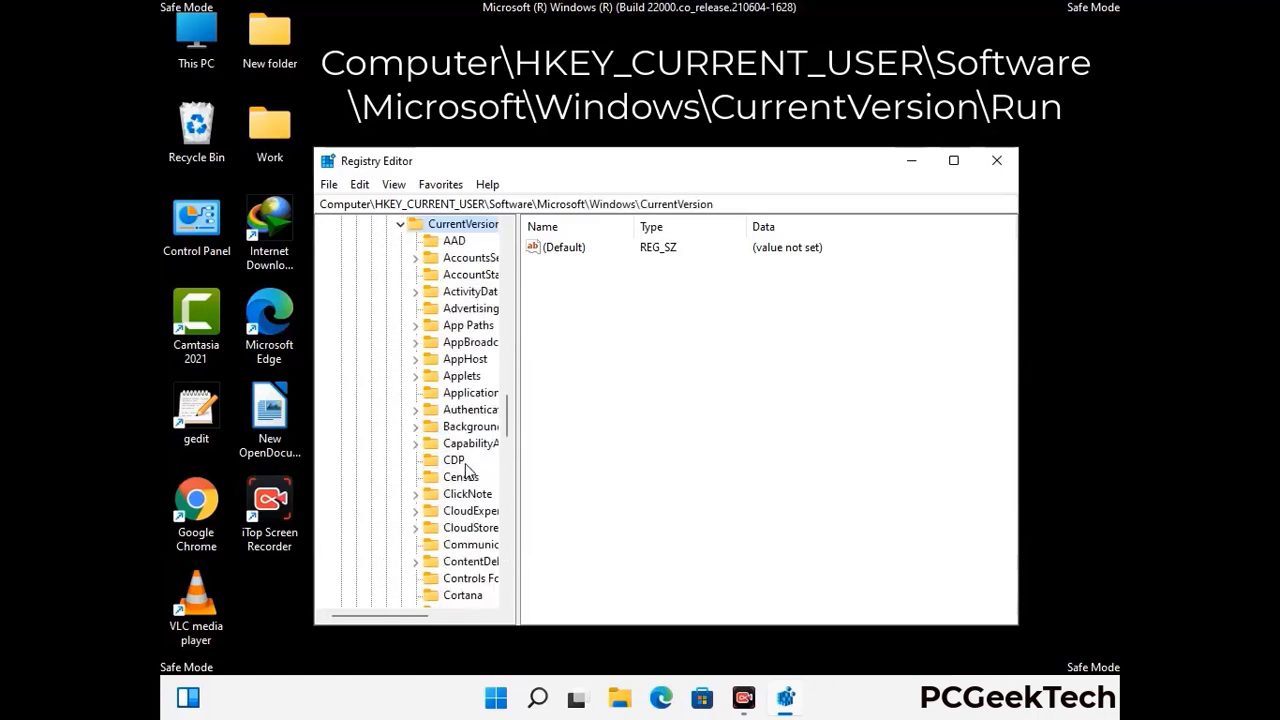
{"action": "scroll", "coordinate": [456, 437], "scroll_direction": "down", "scroll_amount": 4}
{"action": "scroll", "coordinate": [456, 437], "scroll_direction": "down", "scroll_amount": 3}
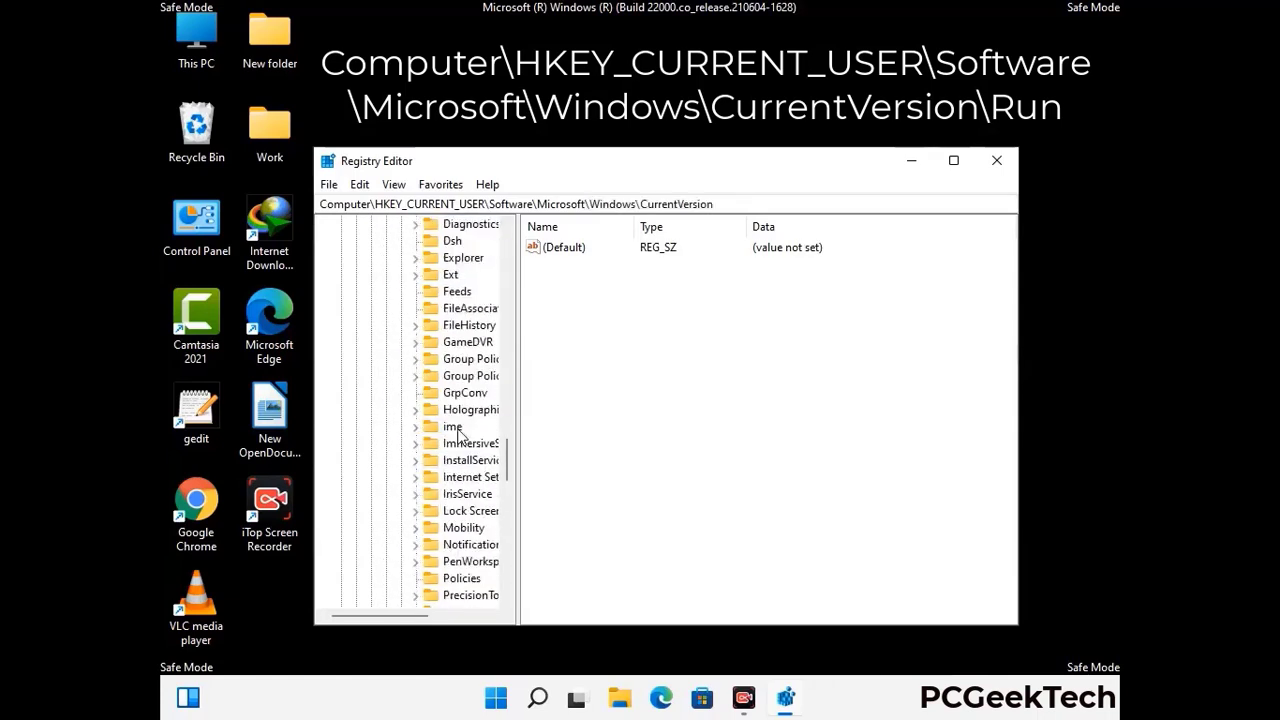
{"action": "scroll", "coordinate": [457, 435], "scroll_direction": "down", "scroll_amount": 4}
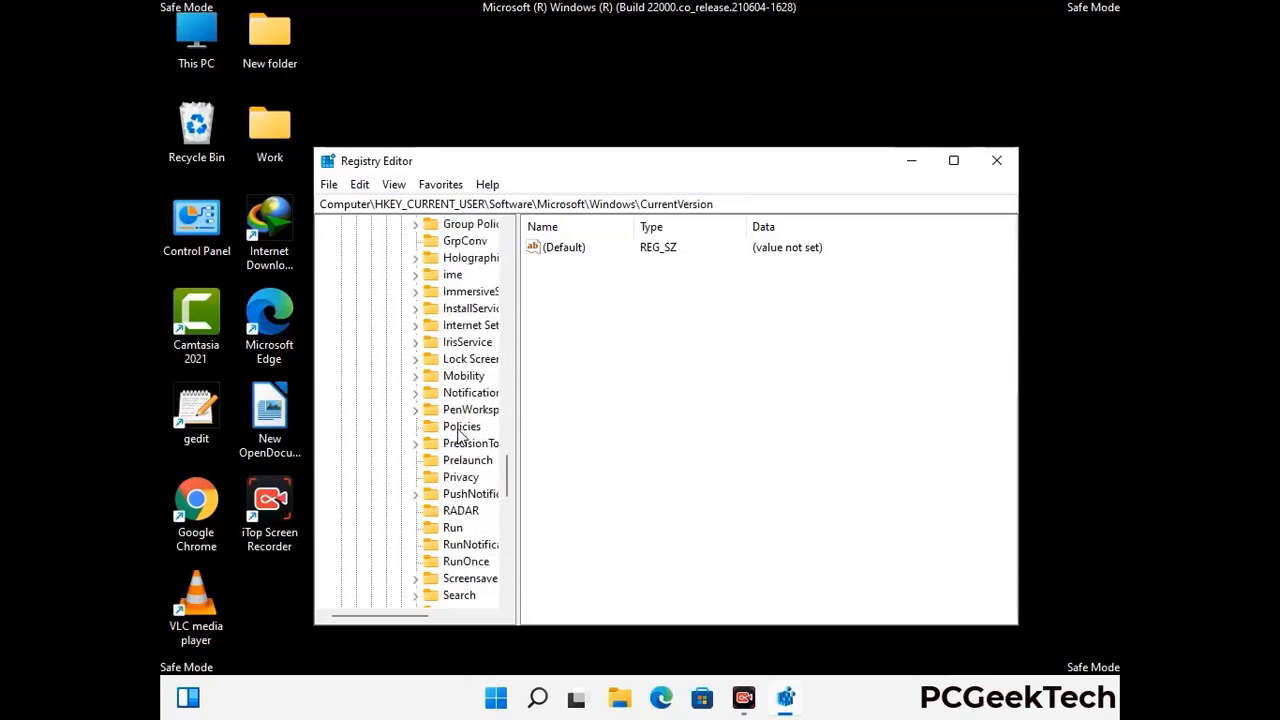
{"action": "left_click", "coordinate": [453, 477]}
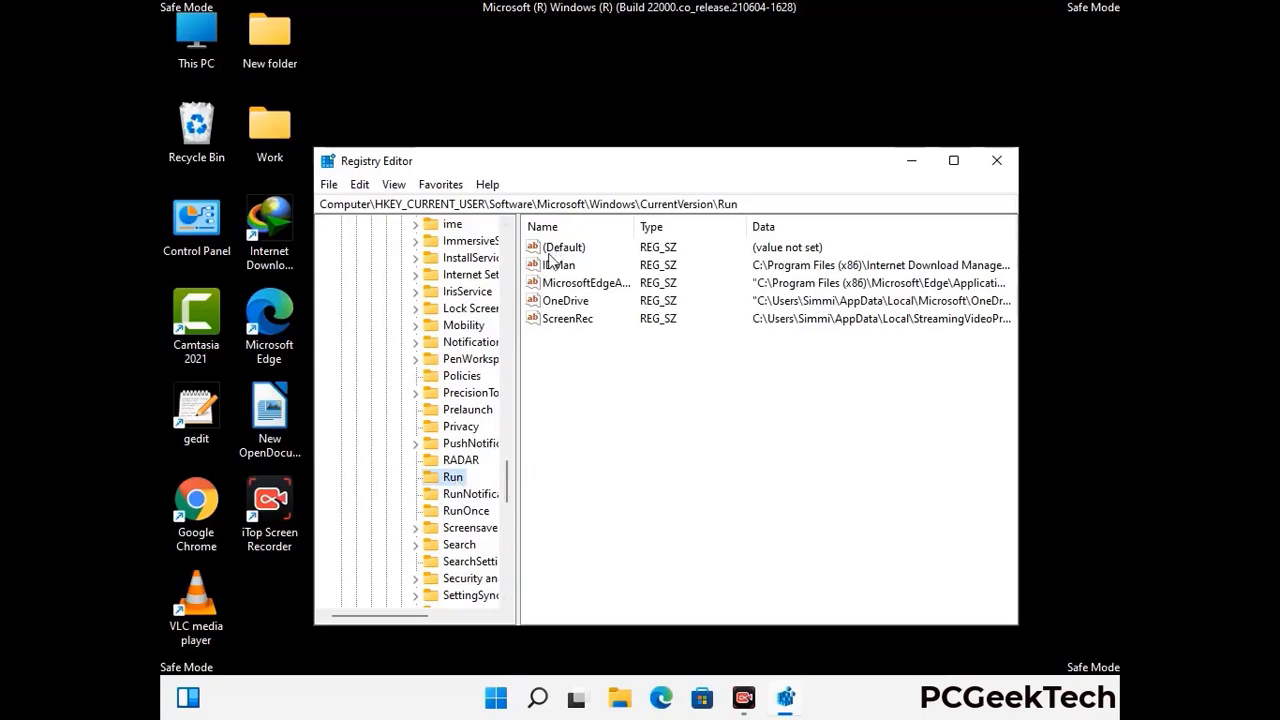
Delete the ScreenRec value from the Run key and confirm the deletion.
{"action": "left_click", "coordinate": [566, 322]}
{"action": "left_click", "coordinate": [650, 328]}
{"action": "left_click", "coordinate": [578, 322]}
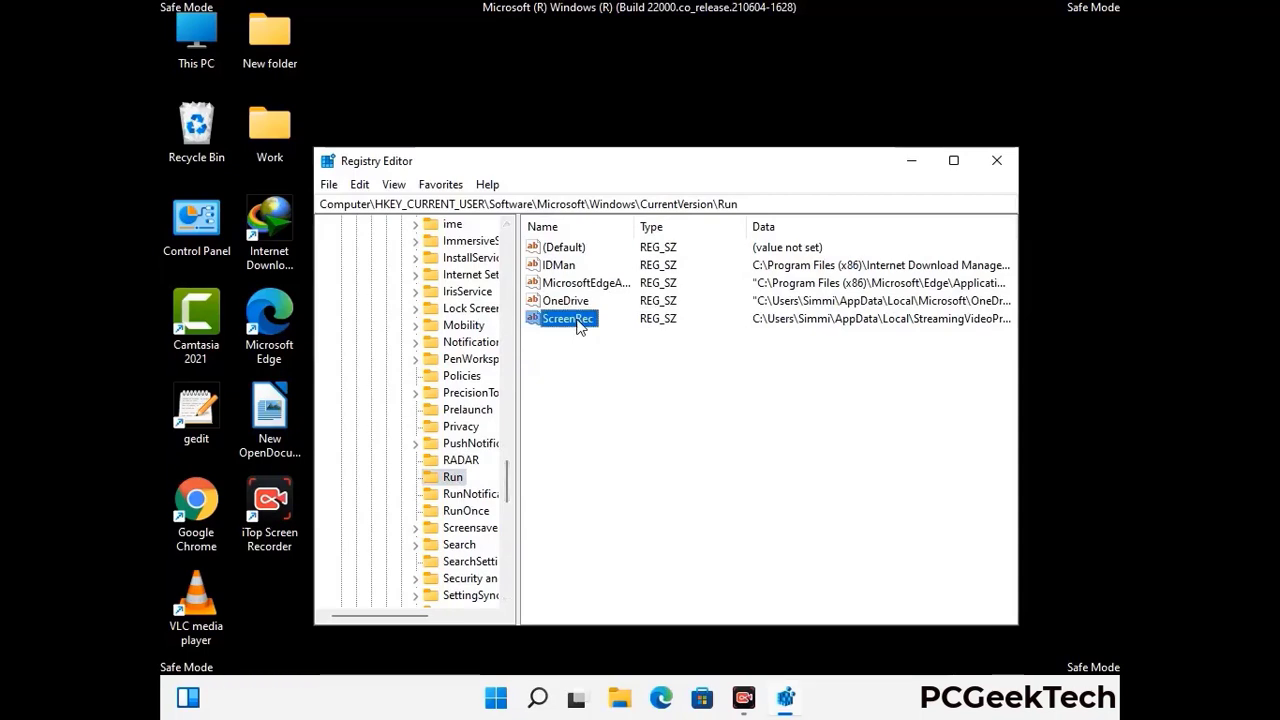
{"action": "right_click", "coordinate": [578, 324]}
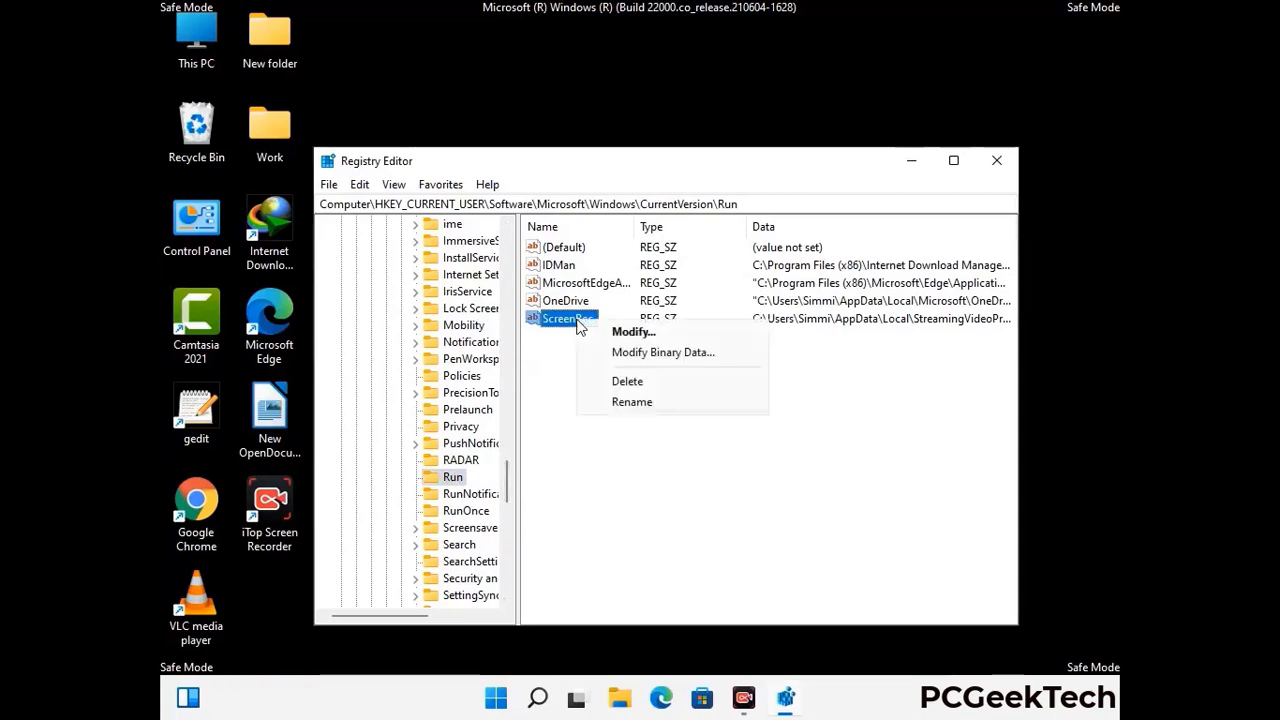
{"action": "left_click", "coordinate": [614, 382]}
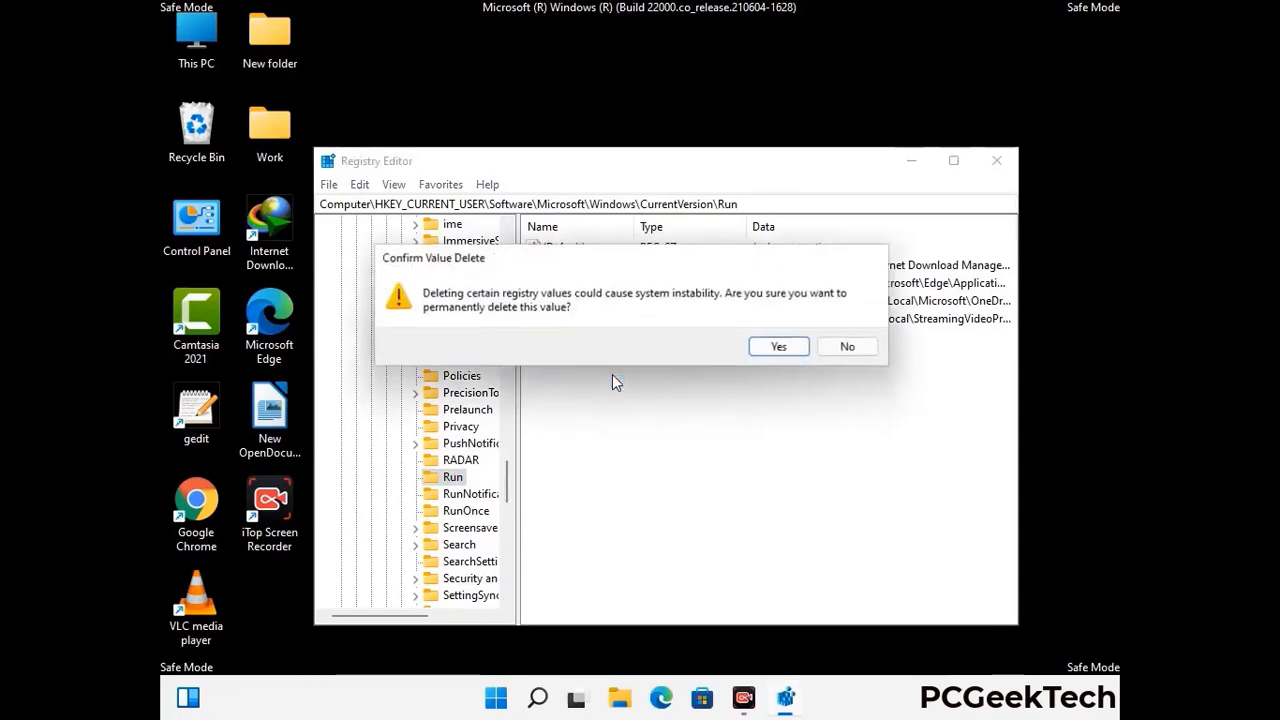
{"action": "left_click", "coordinate": [781, 348]}
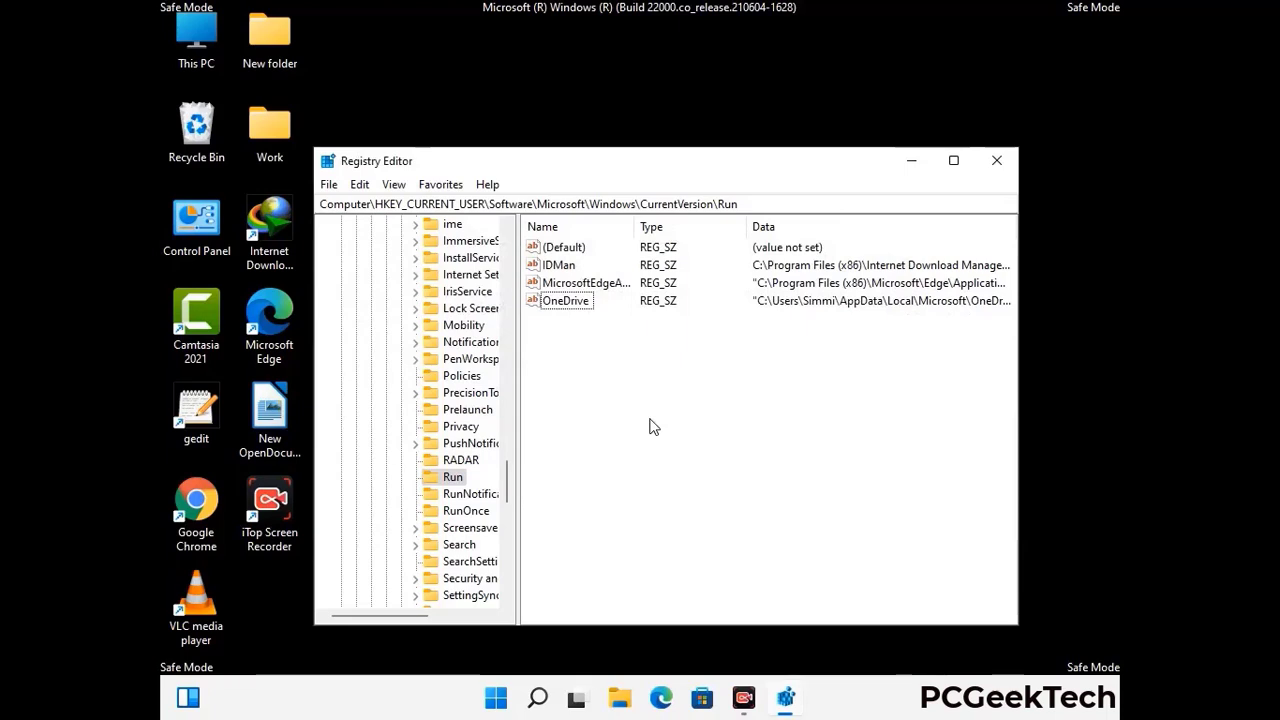
Search the registry for 'Virus Name', then close the Find dialog and Registry Editor.
{"action": "key", "text": "ctrl+f"}
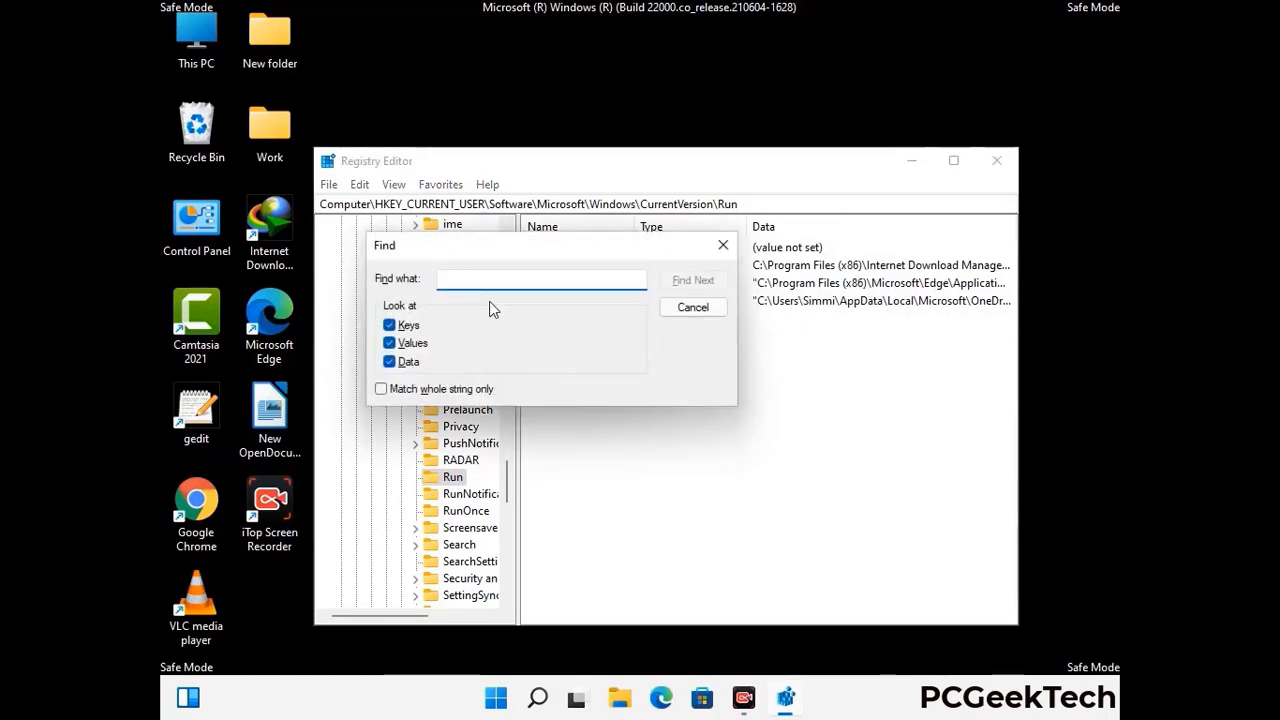
{"action": "type", "text": "Virus Name"}
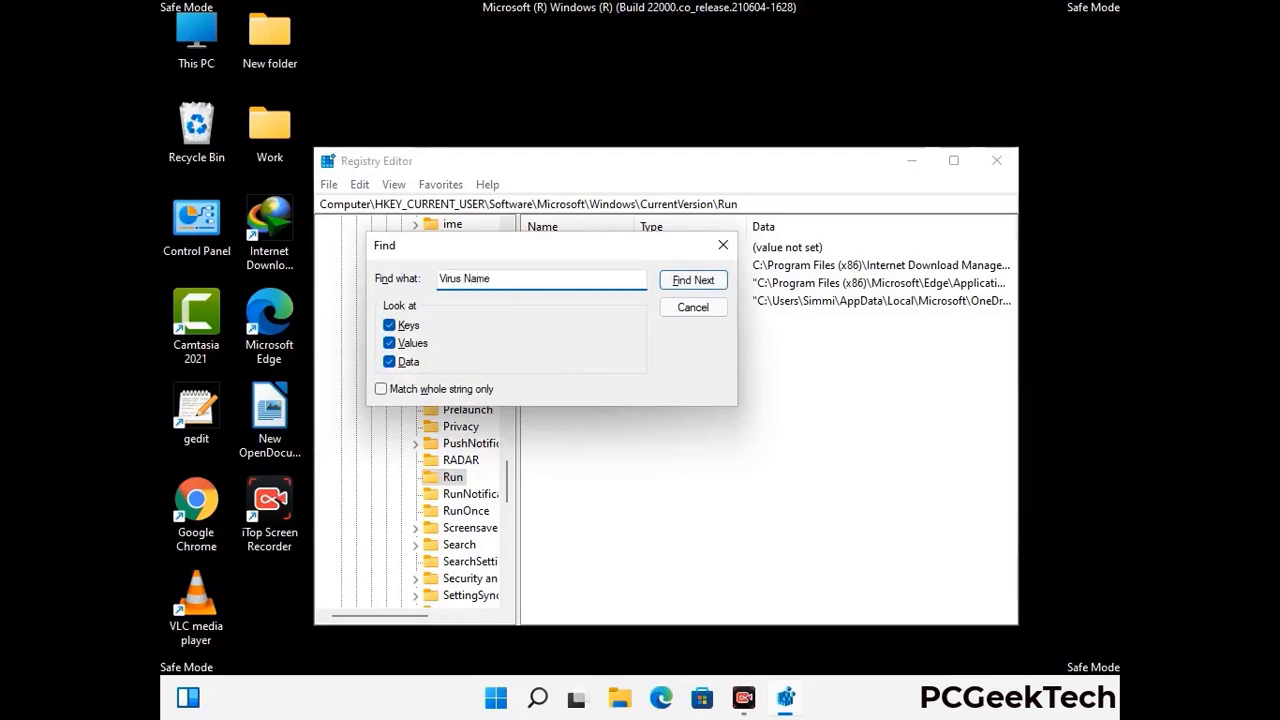
{"action": "left_click", "coordinate": [676, 283]}
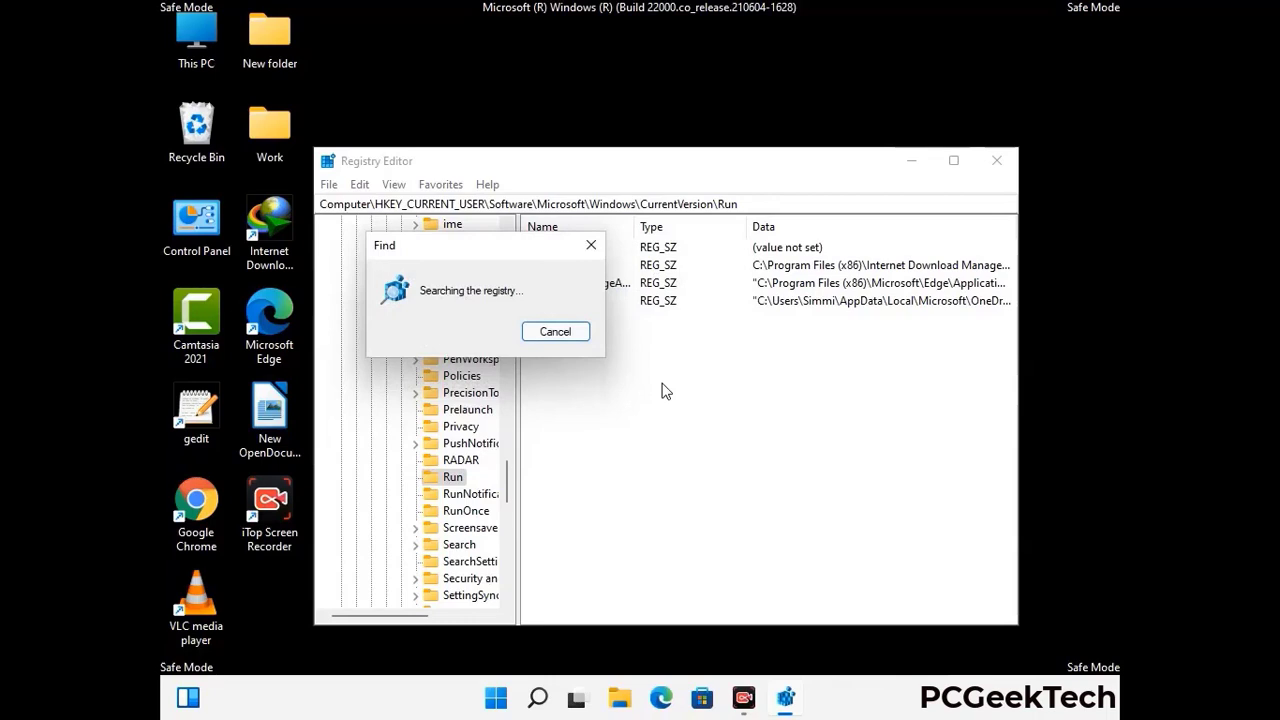
{"action": "left_click", "coordinate": [600, 250]}
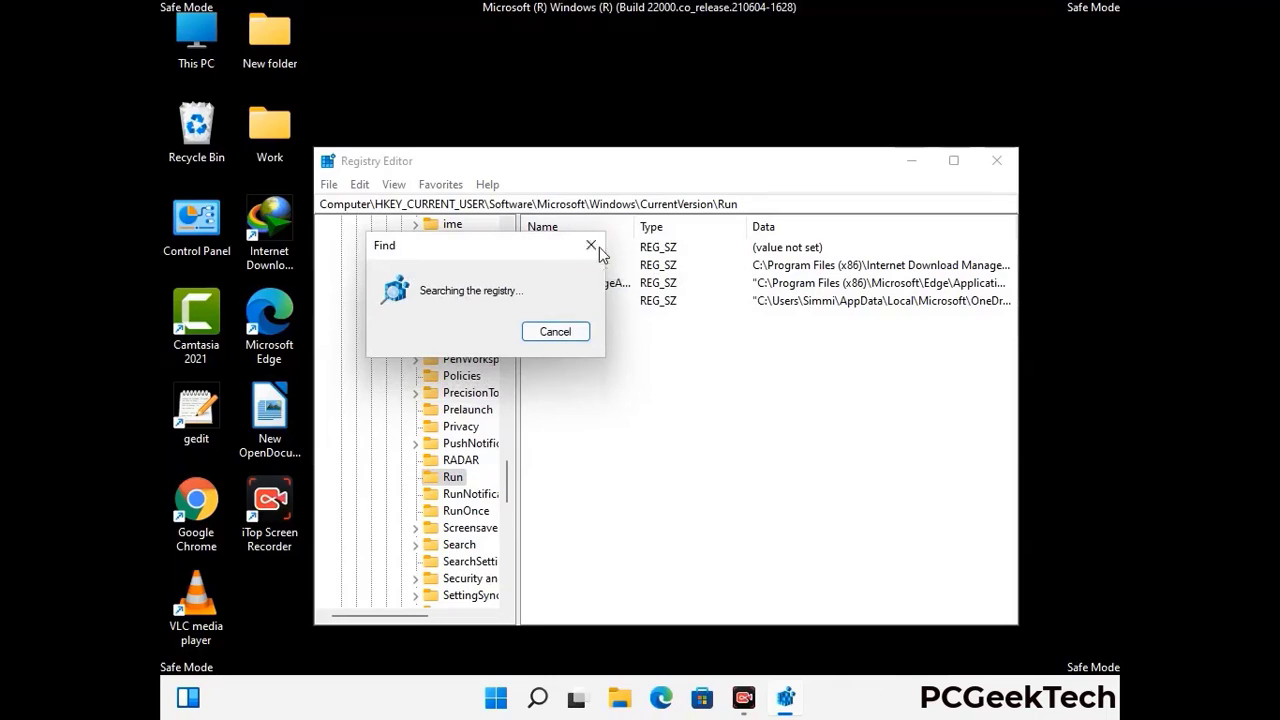
{"action": "left_click", "coordinate": [997, 161]}
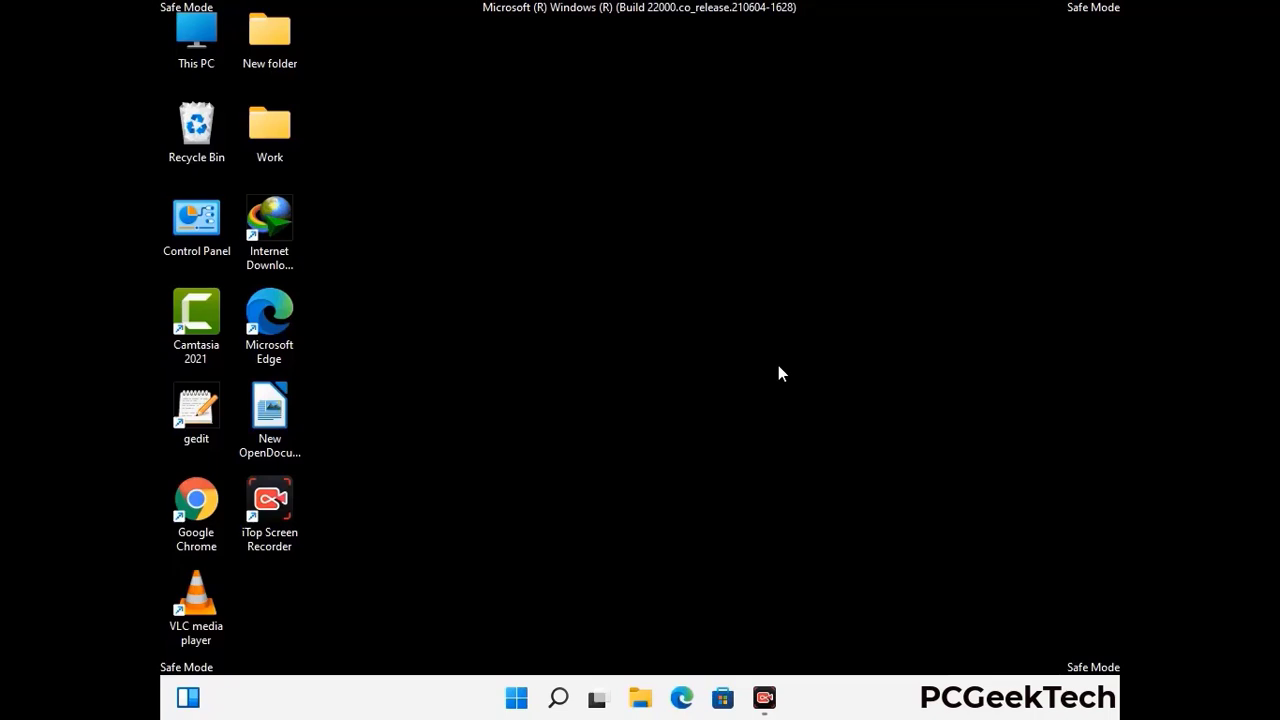
Run msconfig and clear the Safe boot option on the Boot tab.
{"action": "key", "text": "super+r"}
{"action": "left_click_drag", "start_coordinate": [372, 465], "coordinate": [654, 197]}
{"action": "type", "text": "ms"}
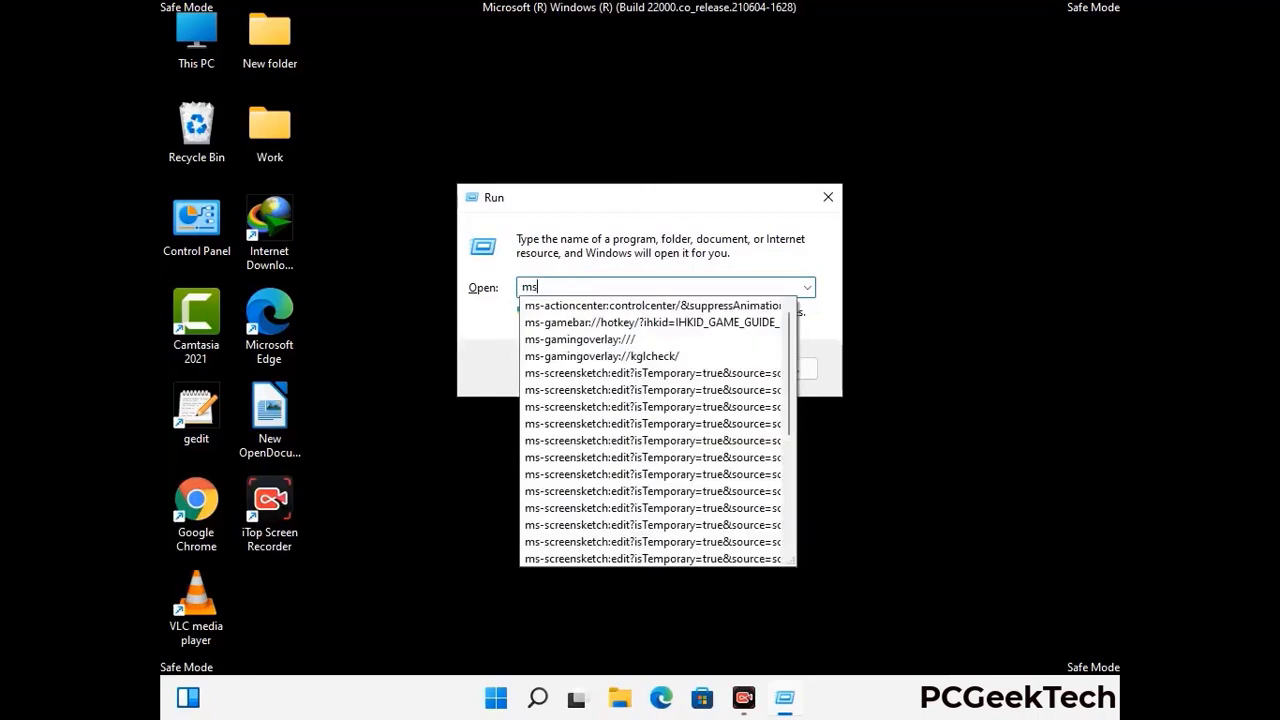
{"action": "type", "text": "config"}
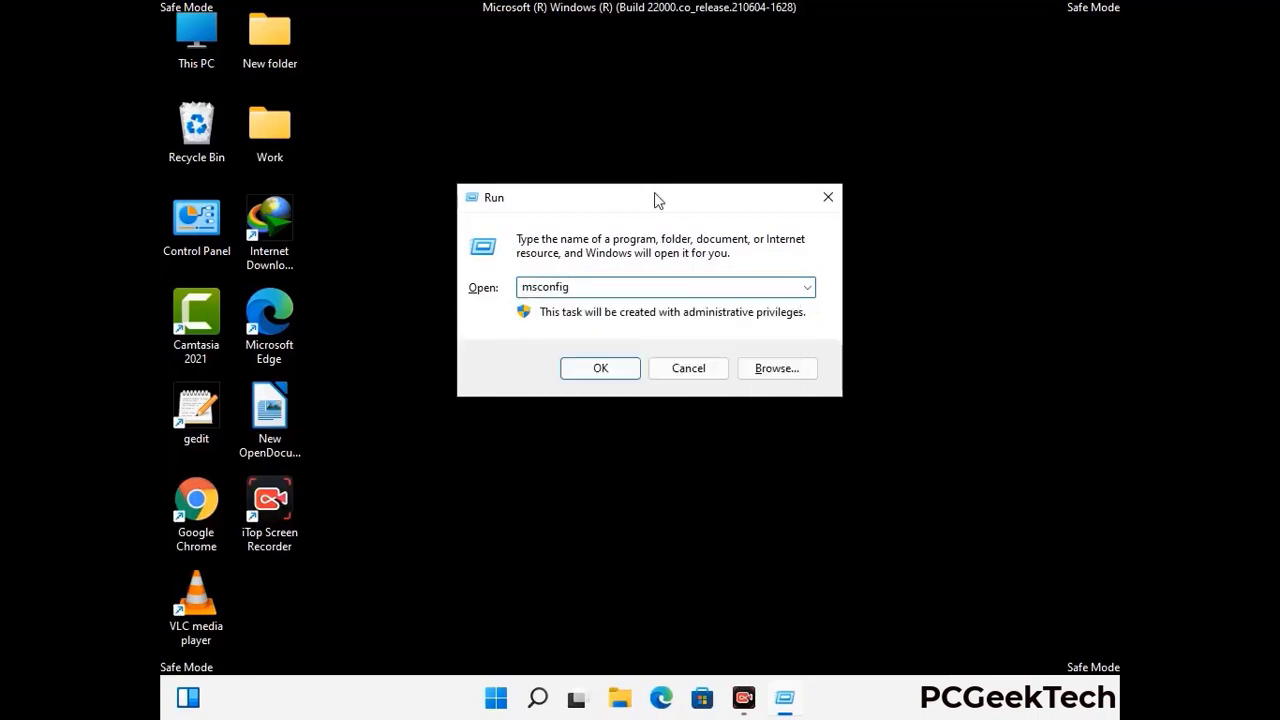
{"action": "left_click", "coordinate": [590, 367]}
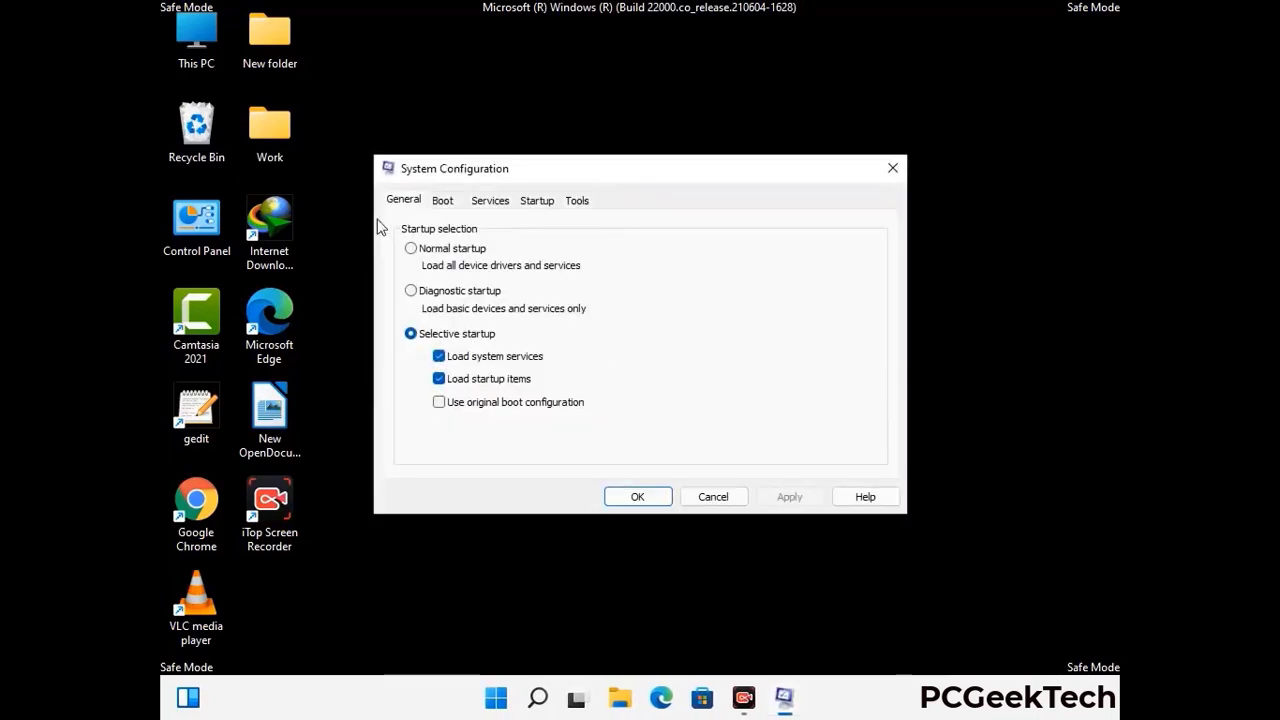
{"action": "left_click", "coordinate": [441, 200]}
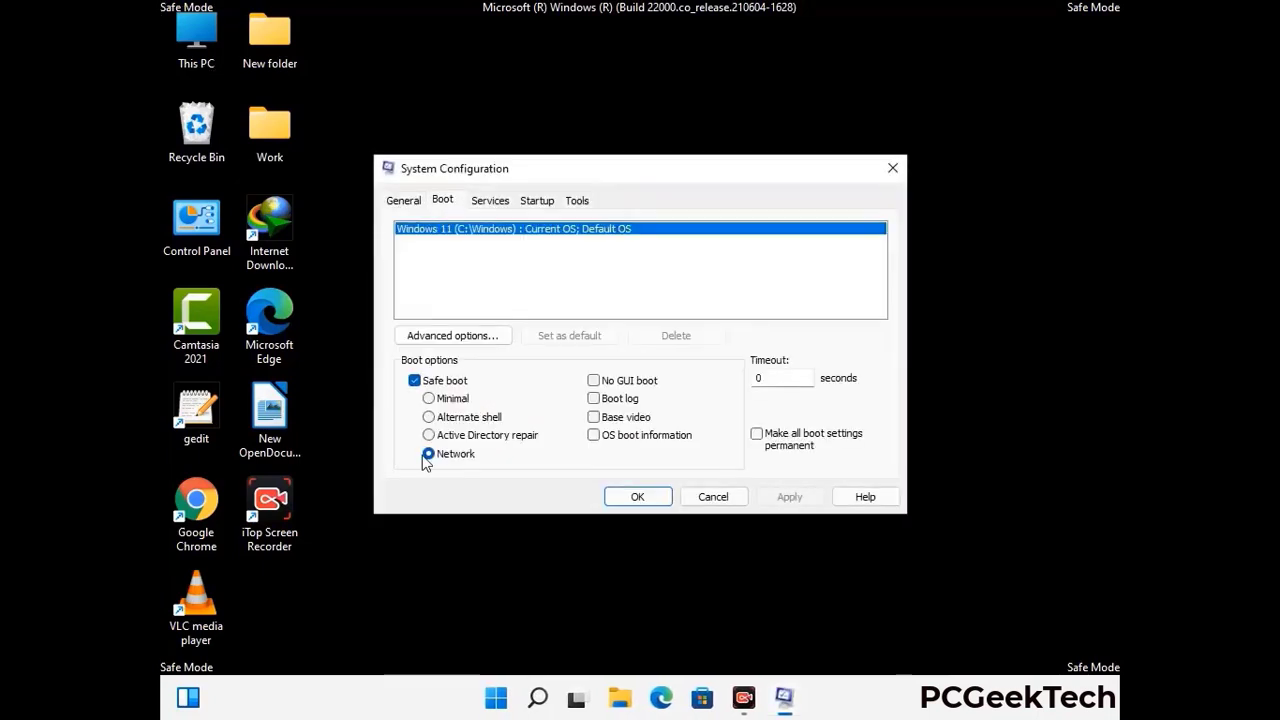
{"action": "left_click", "coordinate": [414, 382]}
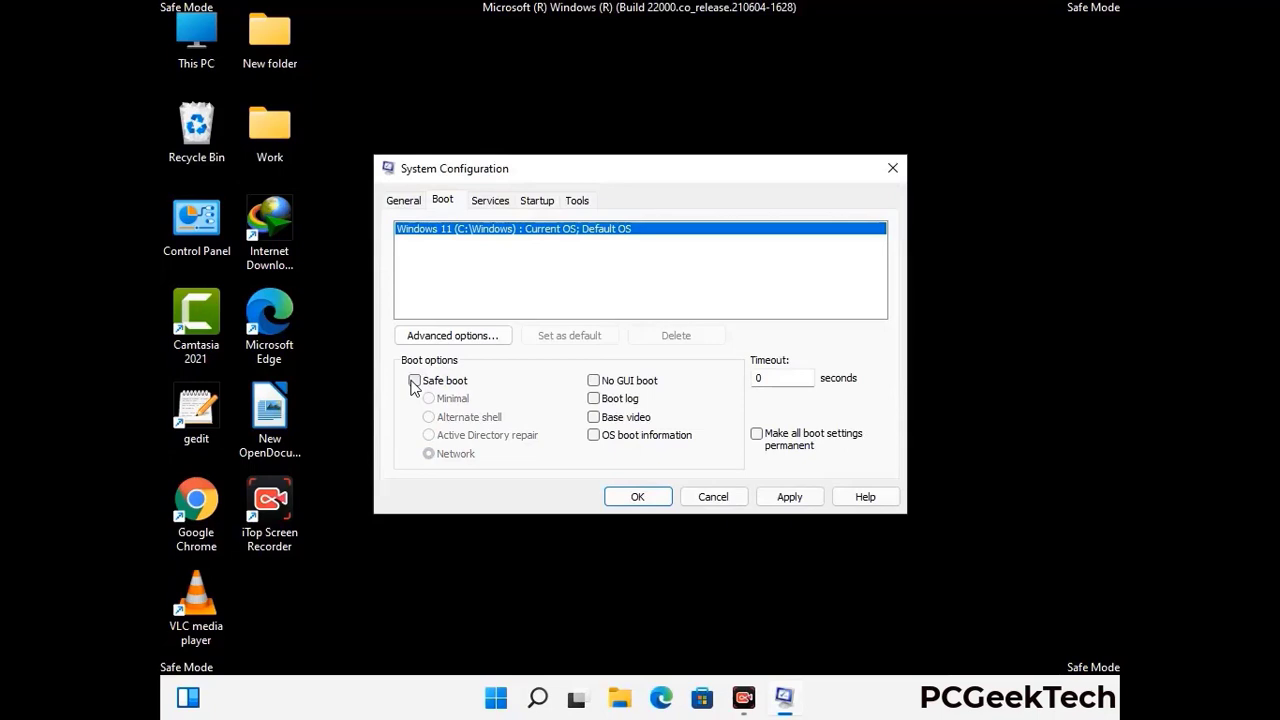